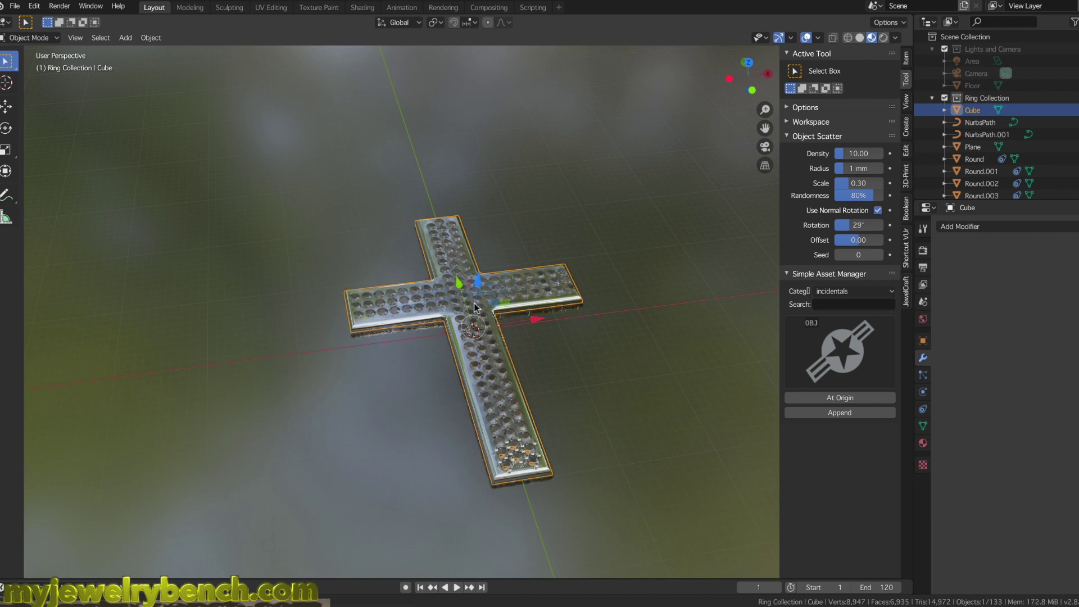
pyautogui.moveTo(474, 303); pyautogui.dragTo(490, 299, button='middle')
pyautogui.moveTo(487, 366); pyautogui.dragTo(458, 370, button='middle')
pyautogui.moveTo(477, 322); pyautogui.dragTo(464, 327, button='middle')
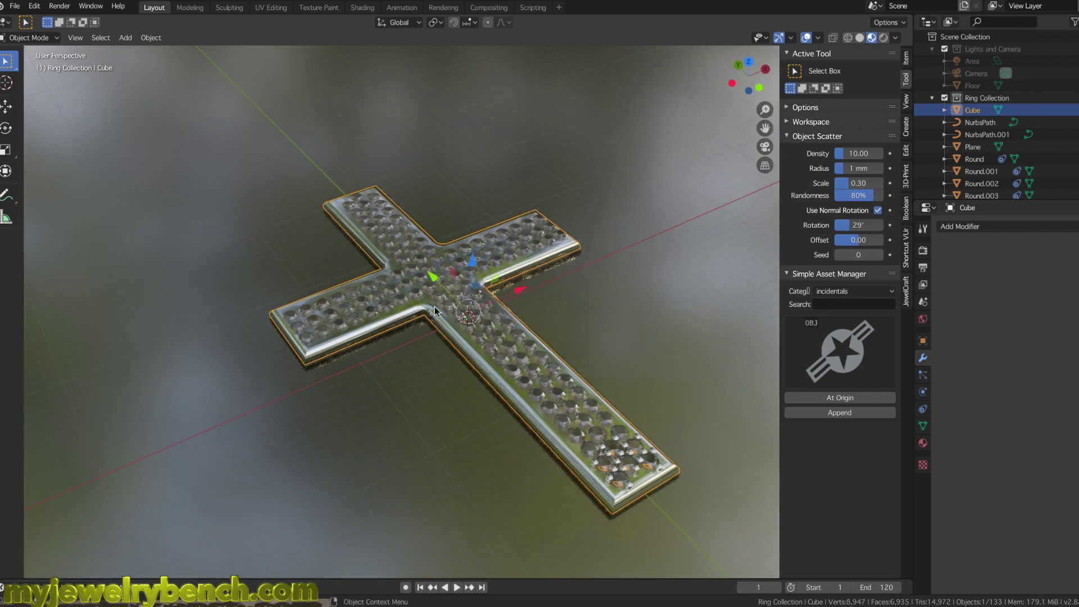
pyautogui.moveTo(435, 325); pyautogui.dragTo(427, 333, button='middle')
pyautogui.moveTo(472, 272); pyautogui.dragTo(473, 277, button='middle')
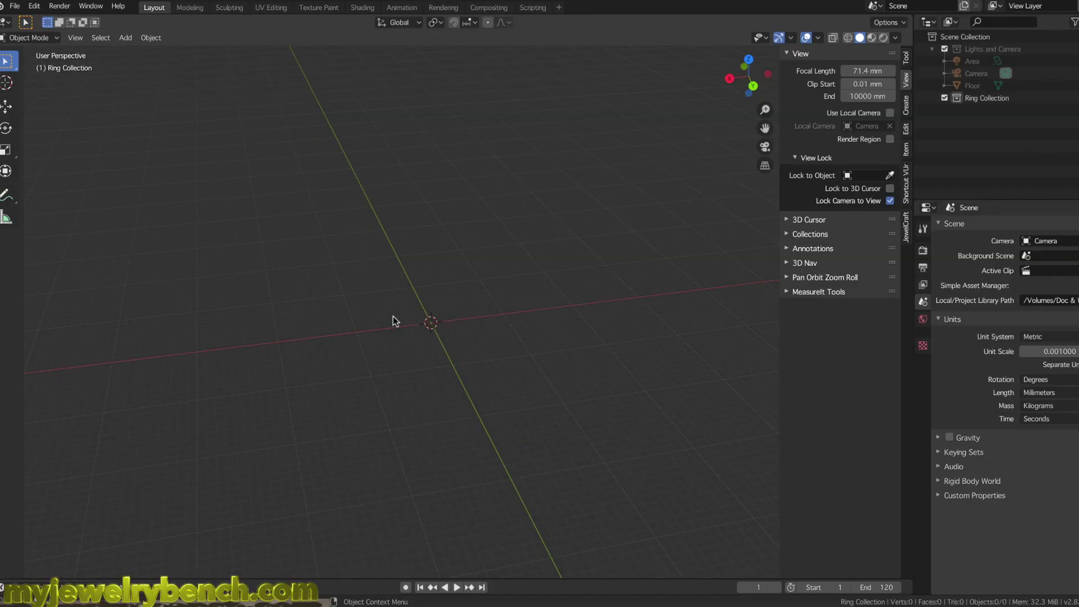
# Step: Add a NURBS path curve at the world origin
pyautogui.moveTo(388, 352); pyautogui.dragTo(411, 327, button='middle')
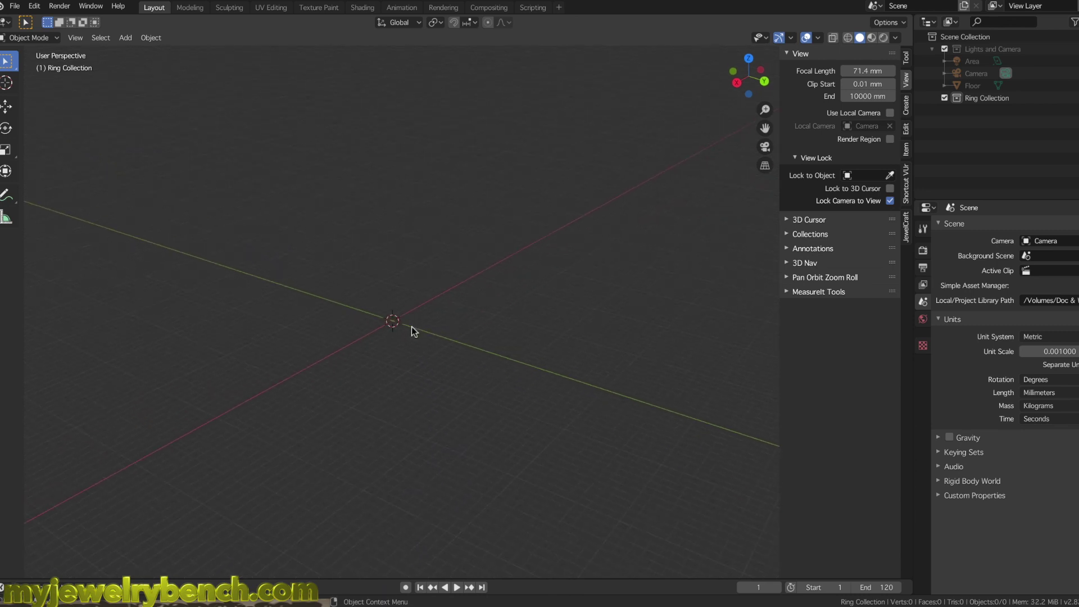
pyautogui.moveTo(393, 304); pyautogui.dragTo(397, 332, button='middle')
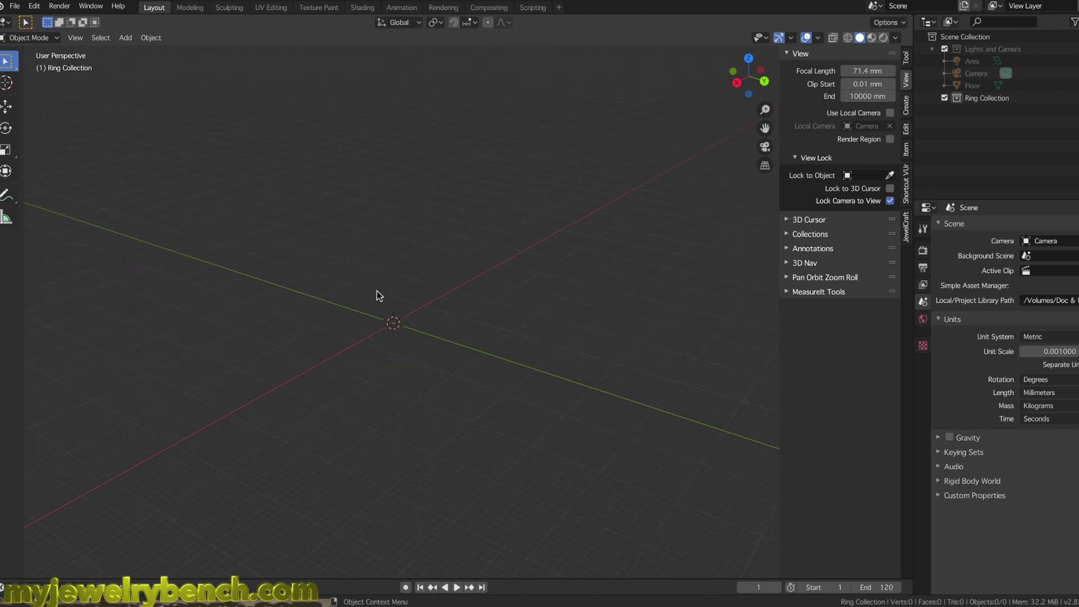
pyautogui.hotkey('shift', 'a')
pyautogui.moveTo(377, 292)
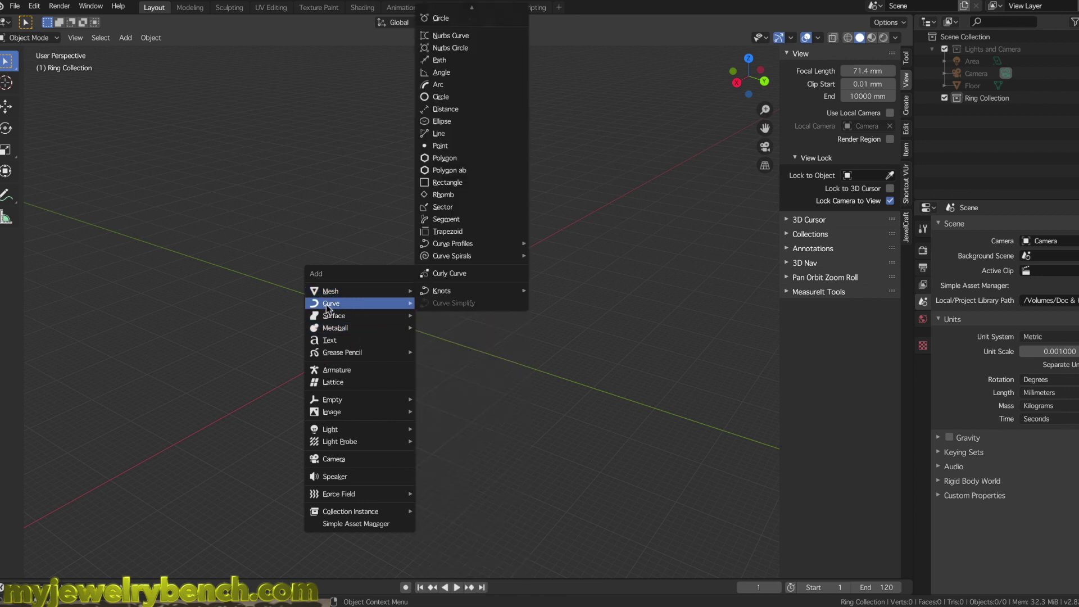
pyautogui.click(444, 60)
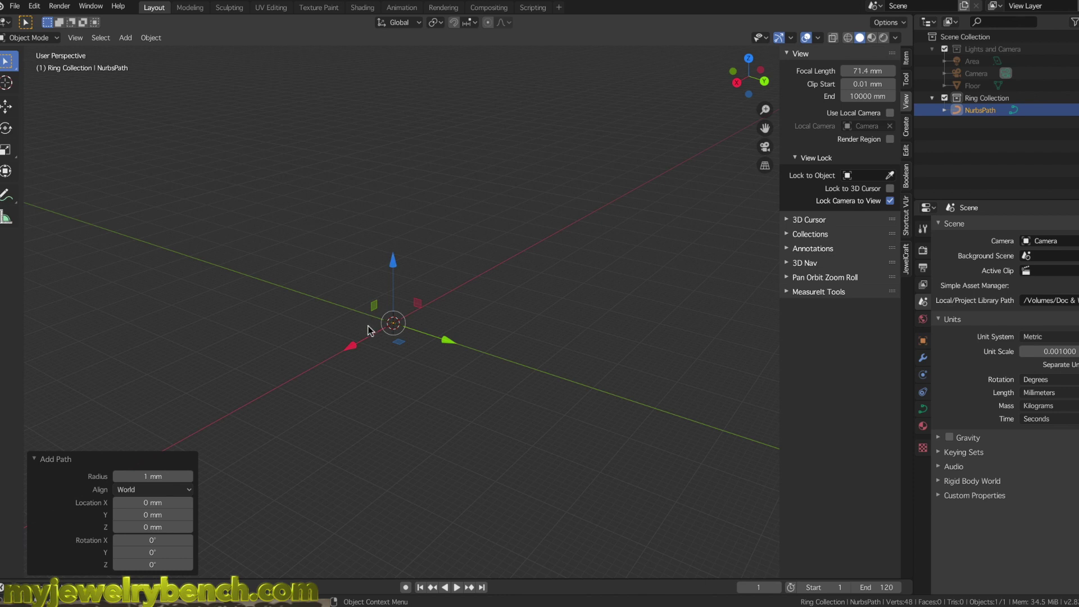
# Step: Raise the path about 1.71 mm along Z and deselect it
pyautogui.moveTo(376, 326); pyautogui.dragTo(419, 328, button='middle')
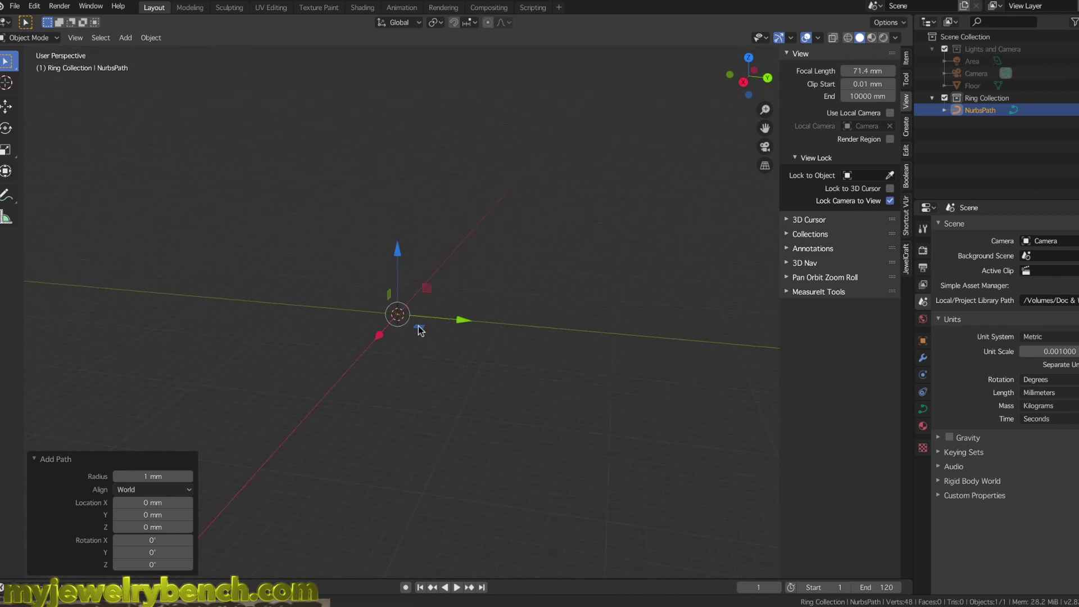
pyautogui.moveTo(397, 259)
pyautogui.mouseDown()
pyautogui.moveTo(400, 173)
pyautogui.moveTo(406, 275)
pyautogui.mouseUp()
pyautogui.moveTo(407, 275); pyautogui.dragTo(363, 283, button='middle')
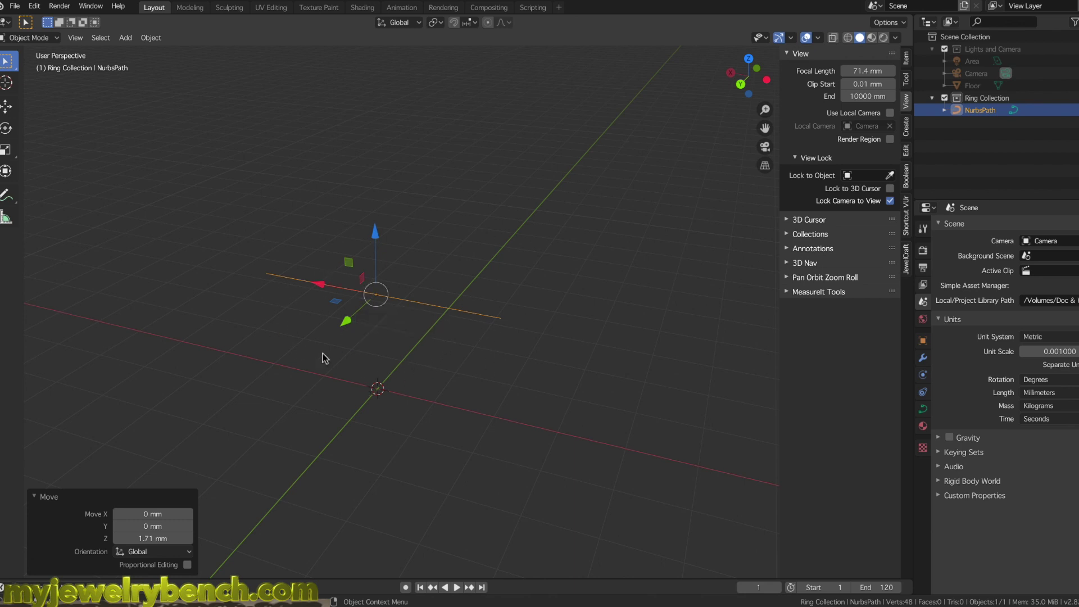
pyautogui.scroll(2, 394, 317)
pyautogui.click(318, 259)
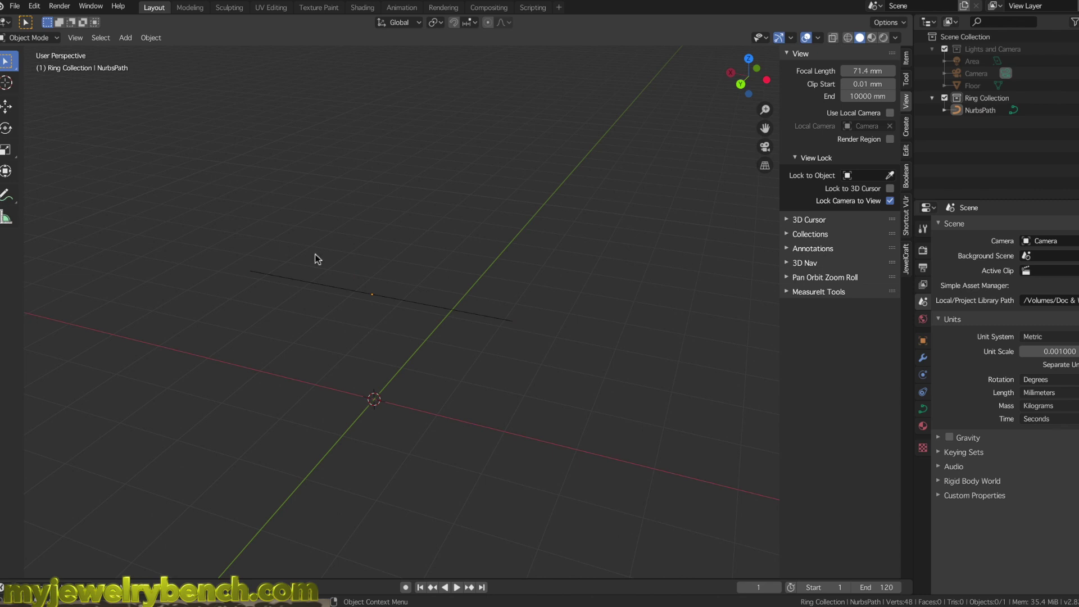
pyautogui.click(354, 298)
pyautogui.click(392, 318)
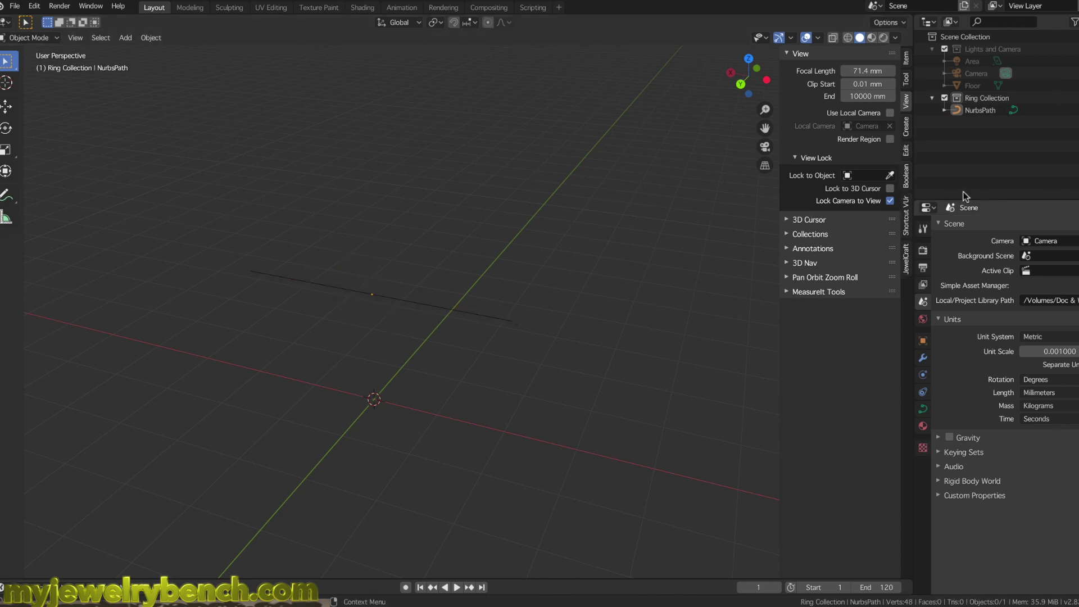
# Step: Create a 4 mm round-cut Diamond gem at the origin with the JewelCraft Add Gem tool
pyautogui.click(906, 258)
pyautogui.click(789, 119)
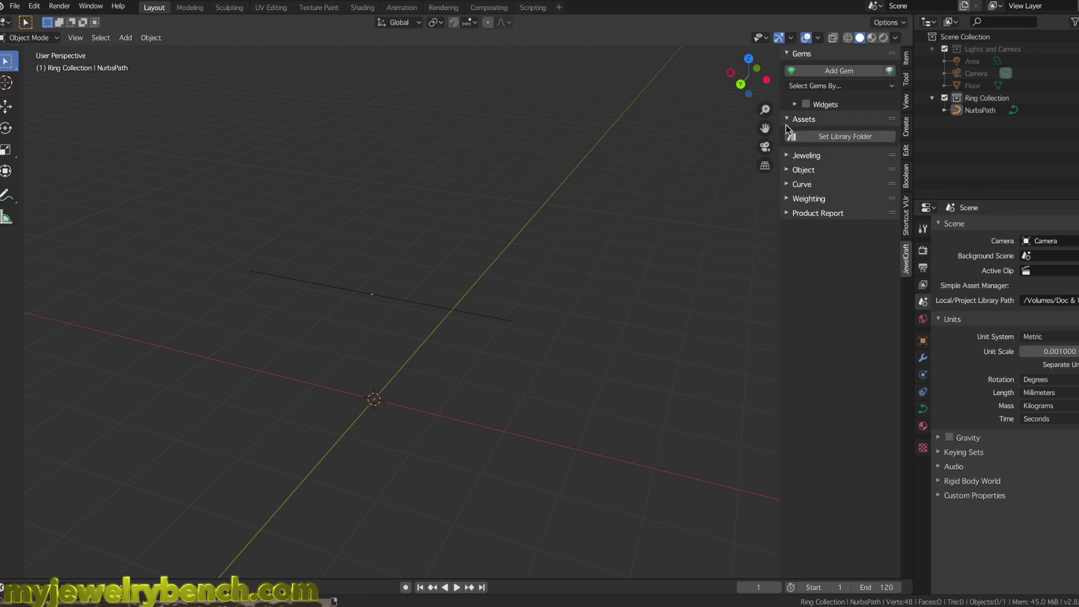
pyautogui.click(789, 155)
pyautogui.click(789, 219)
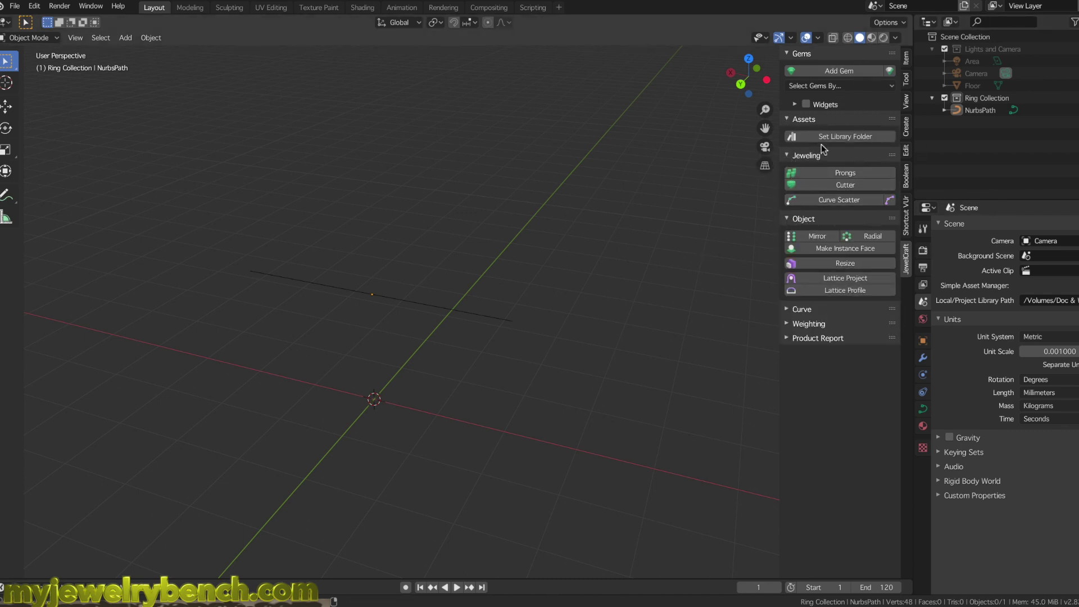
pyautogui.click(835, 73)
pyautogui.click(886, 88)
pyautogui.write('4')
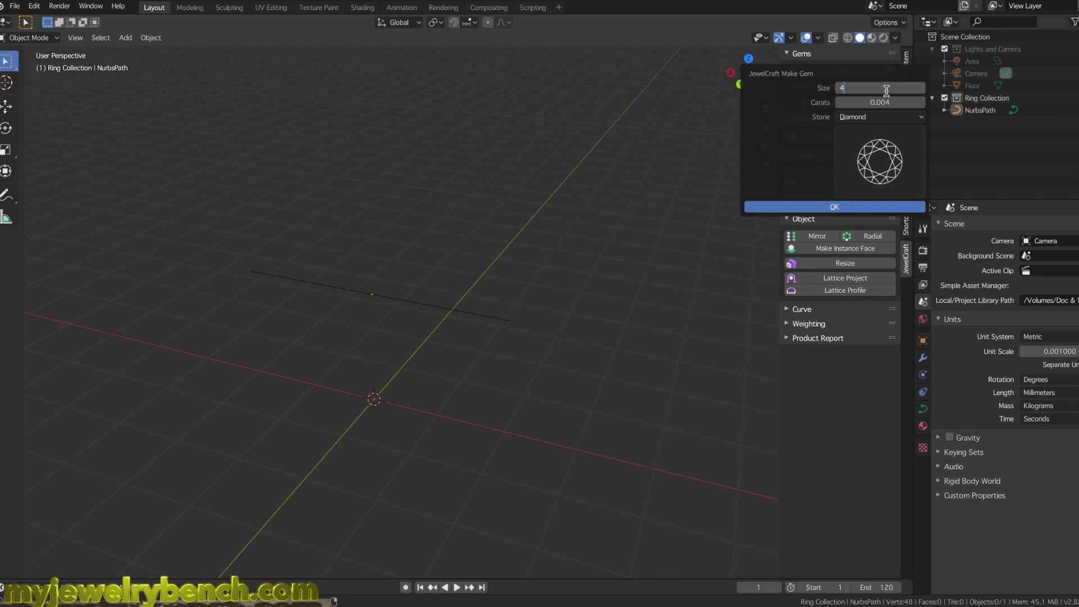
pyautogui.press('Return')
pyautogui.click(833, 207)
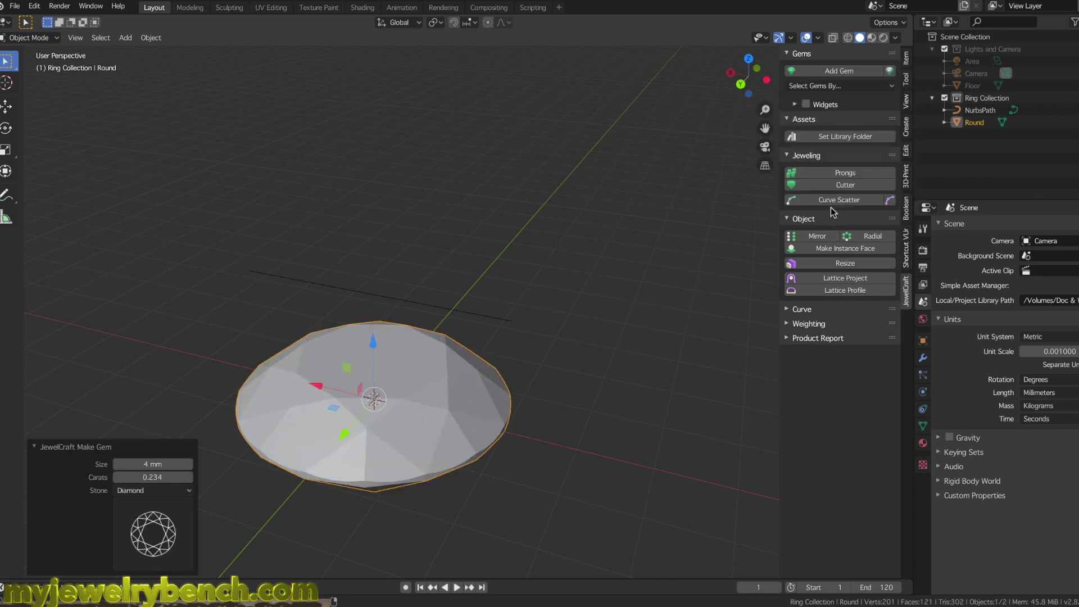
# Step: Scale the path up by about 6.67, and enlarge it further until it extends well past both sides of the gem
pyautogui.scroll(-3, 416, 309)
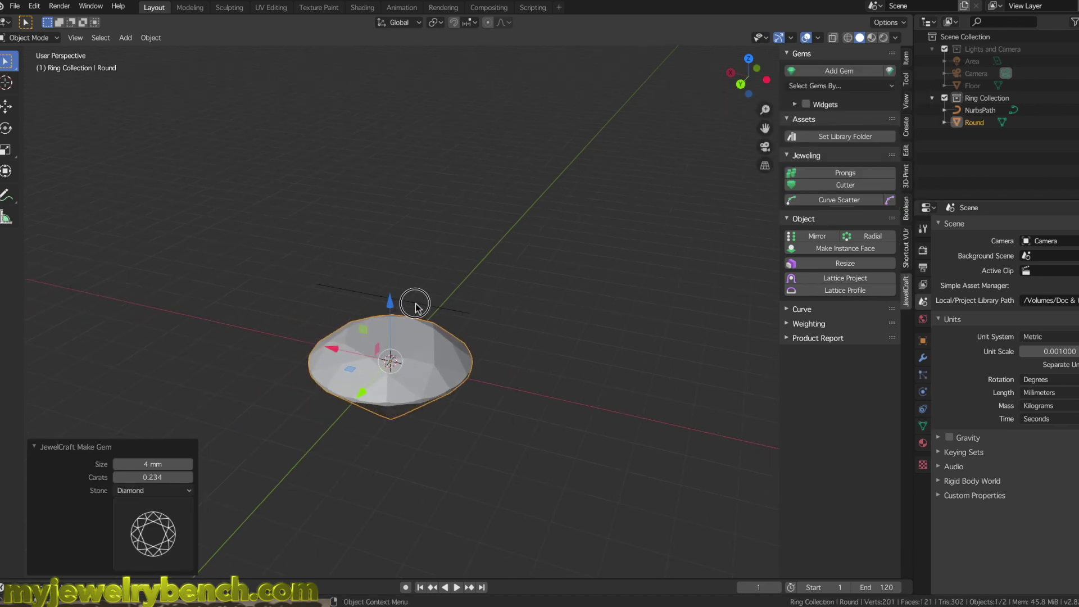
pyautogui.click(416, 306)
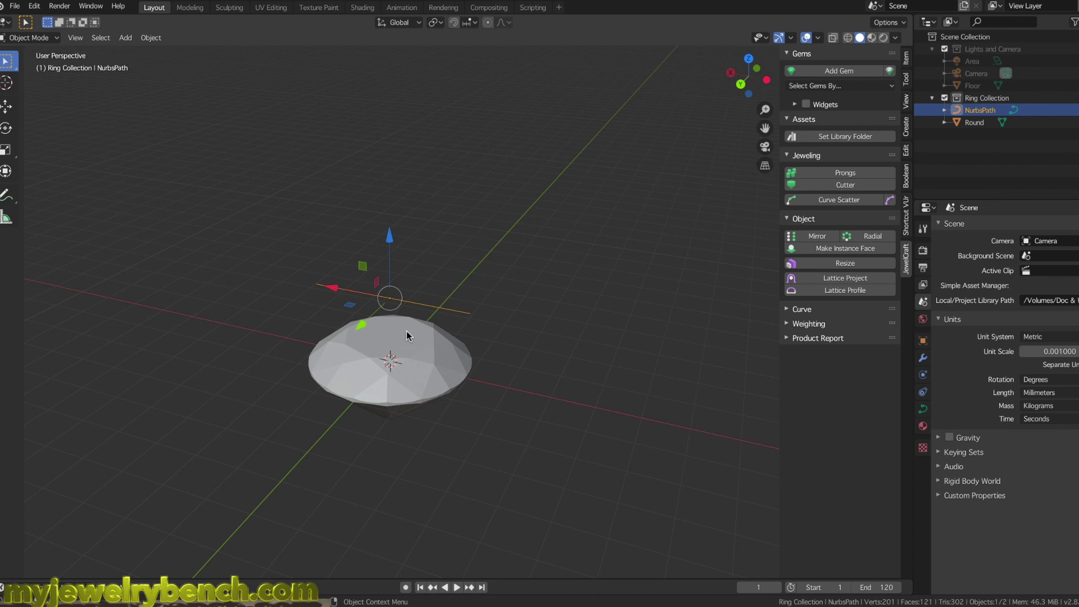
pyautogui.press('s')
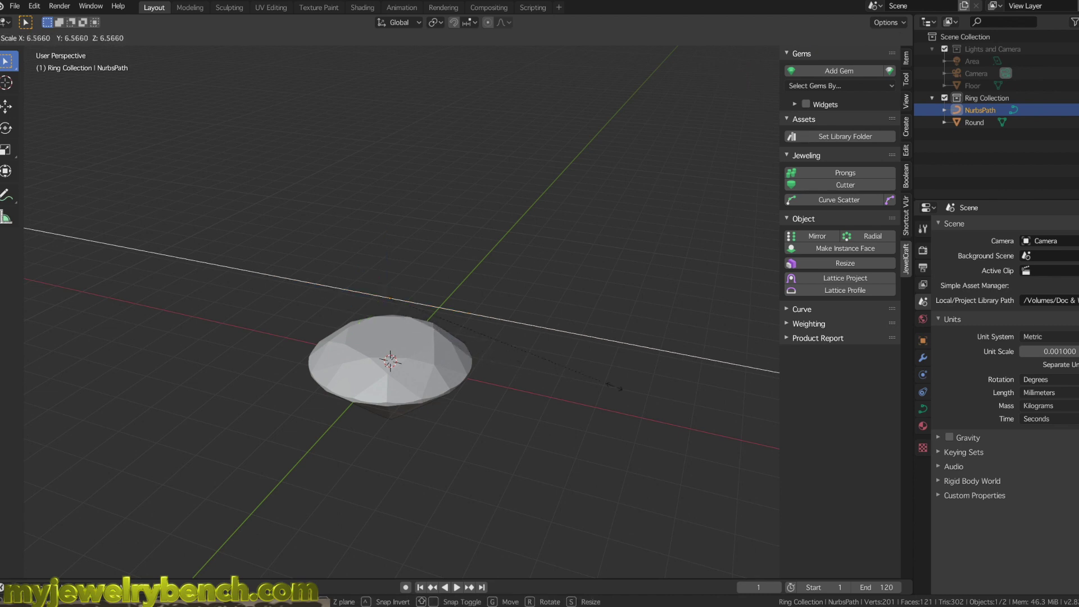
pyautogui.click(618, 388)
pyautogui.scroll(-4, 440, 359)
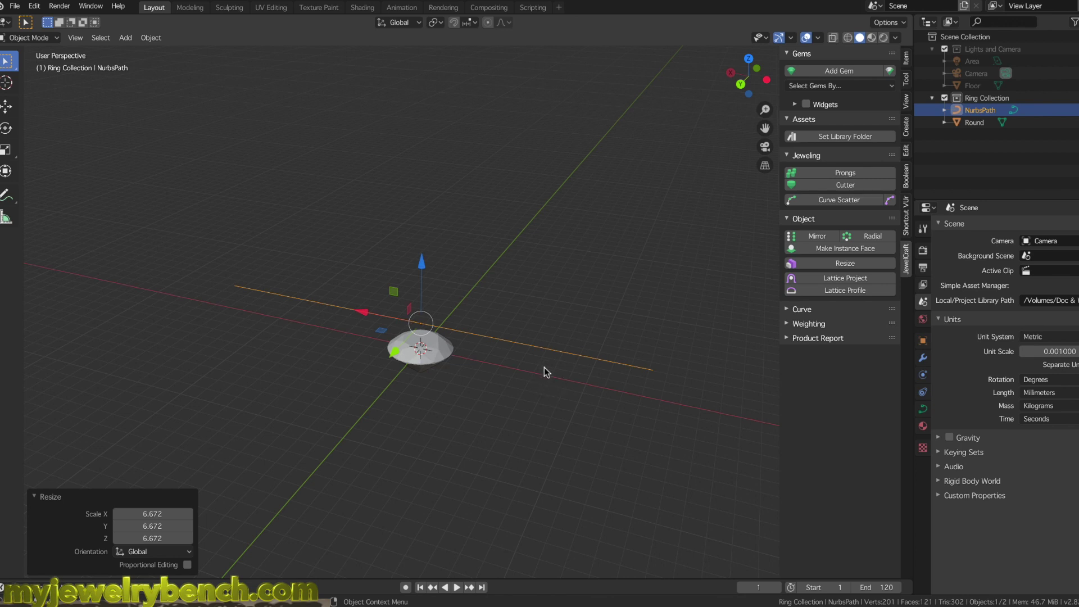
pyautogui.press('s')
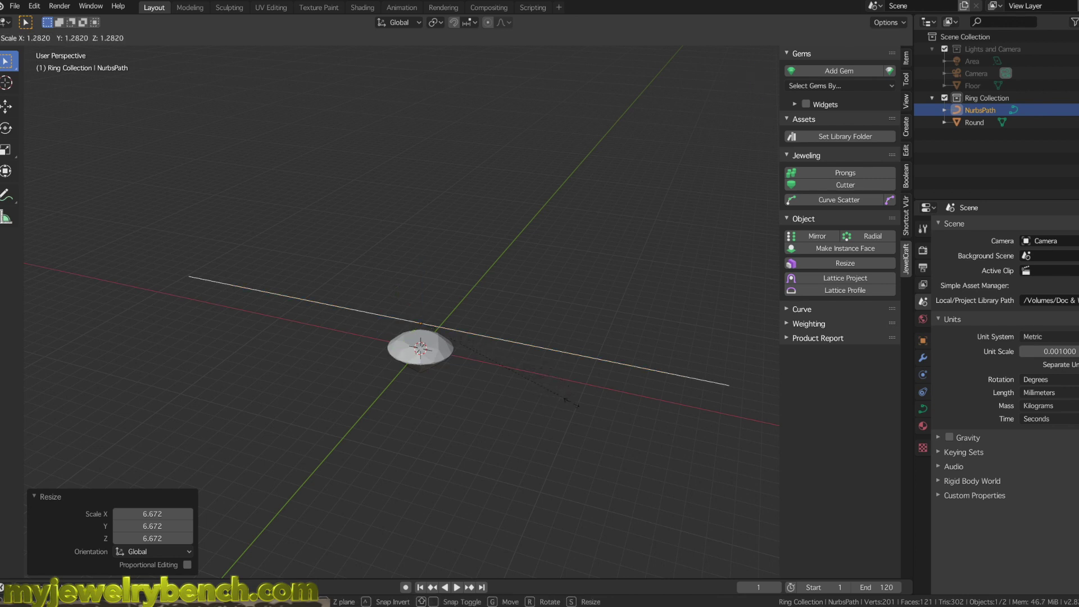
pyautogui.click(595, 432)
# Step: Scatter the round gem along the path with JewelCraft Curve Scatter, keeping the path as the active object
pyautogui.click(443, 355)
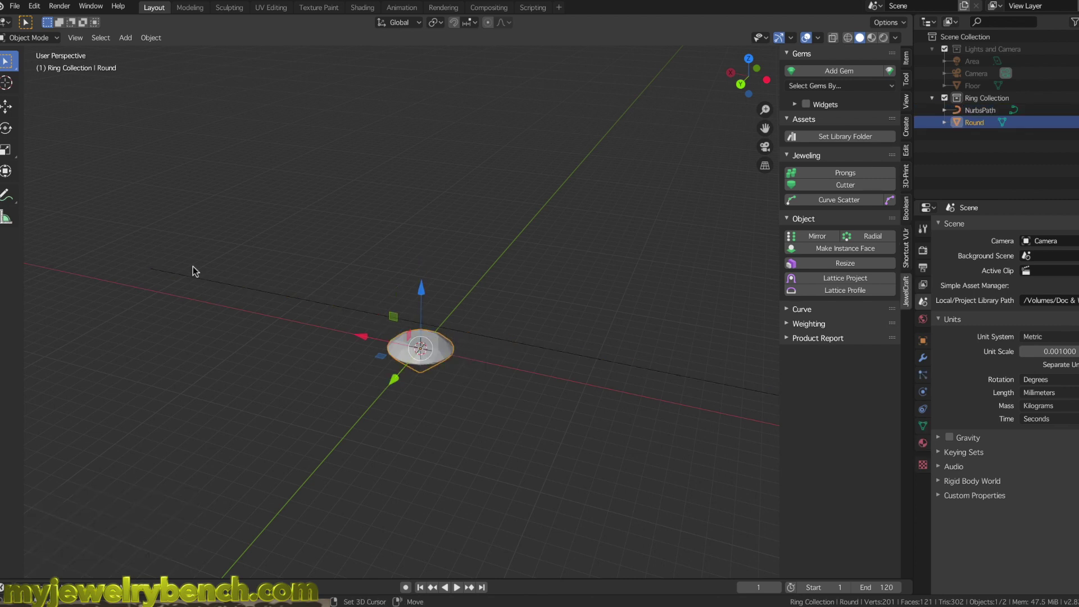
pyautogui.keyDown('shift'); pyautogui.click(494, 338); pyautogui.keyUp('shift')
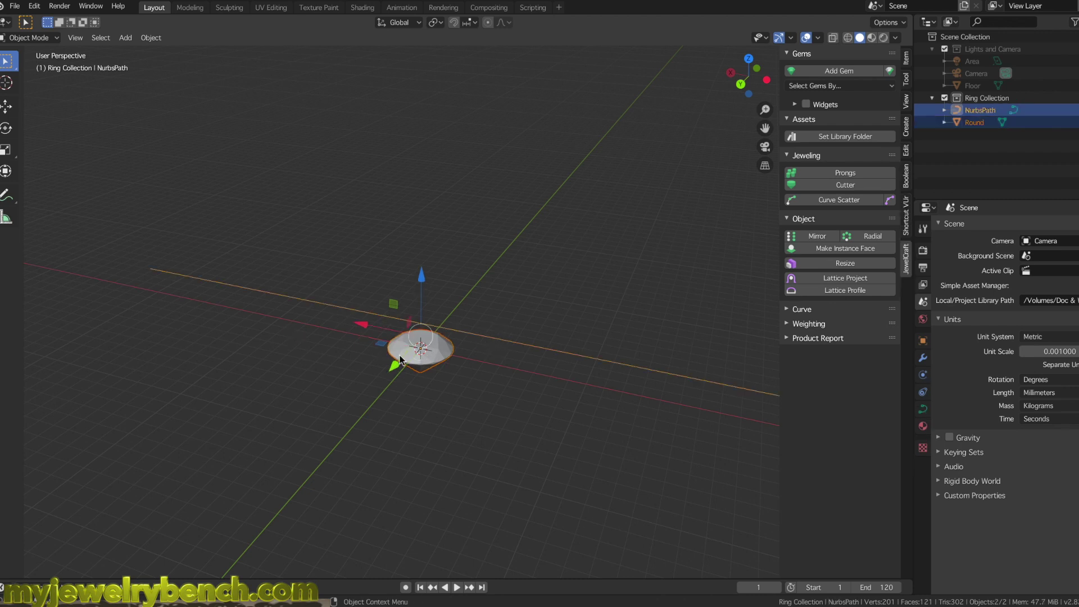
pyautogui.moveTo(394, 355); pyautogui.dragTo(485, 359, button='middle')
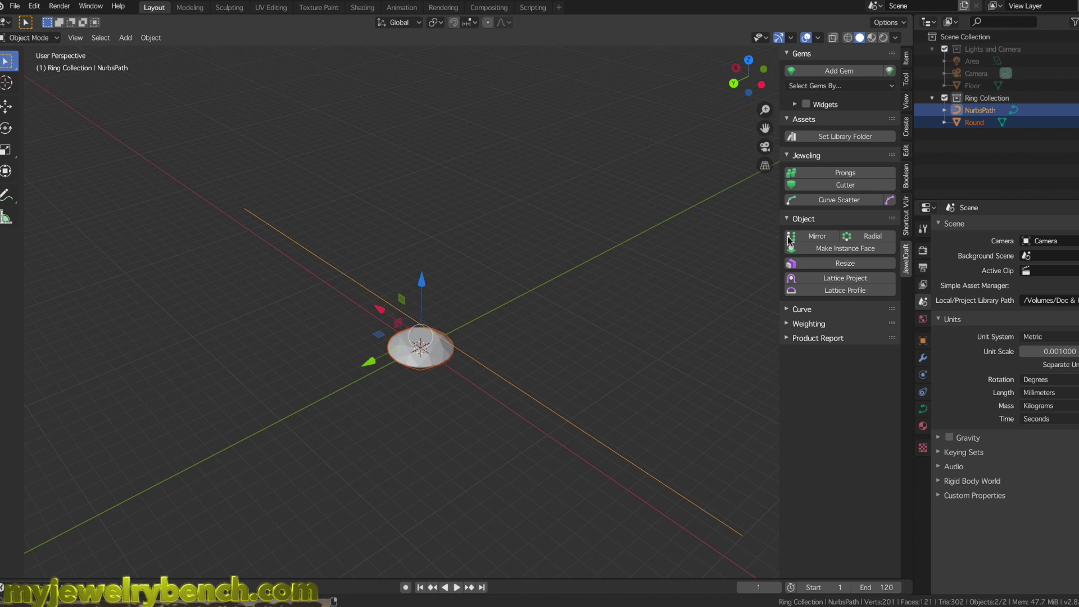
pyautogui.click(848, 200)
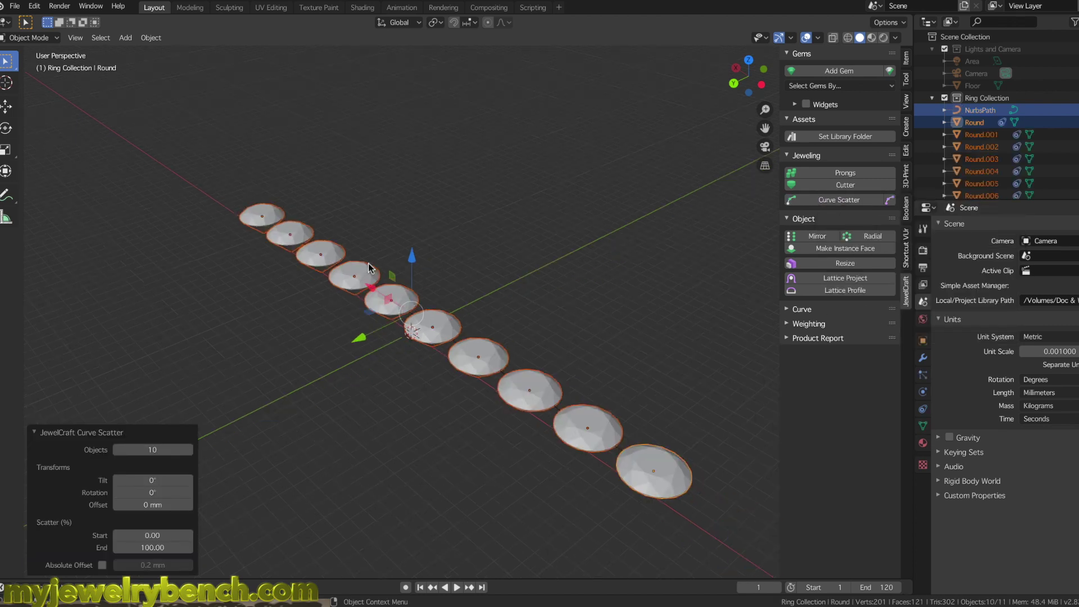
# Step: Set the number of scattered gems to 11 so the row fills up evenly, and deselect everything
pyautogui.scroll(-5, 314, 312)
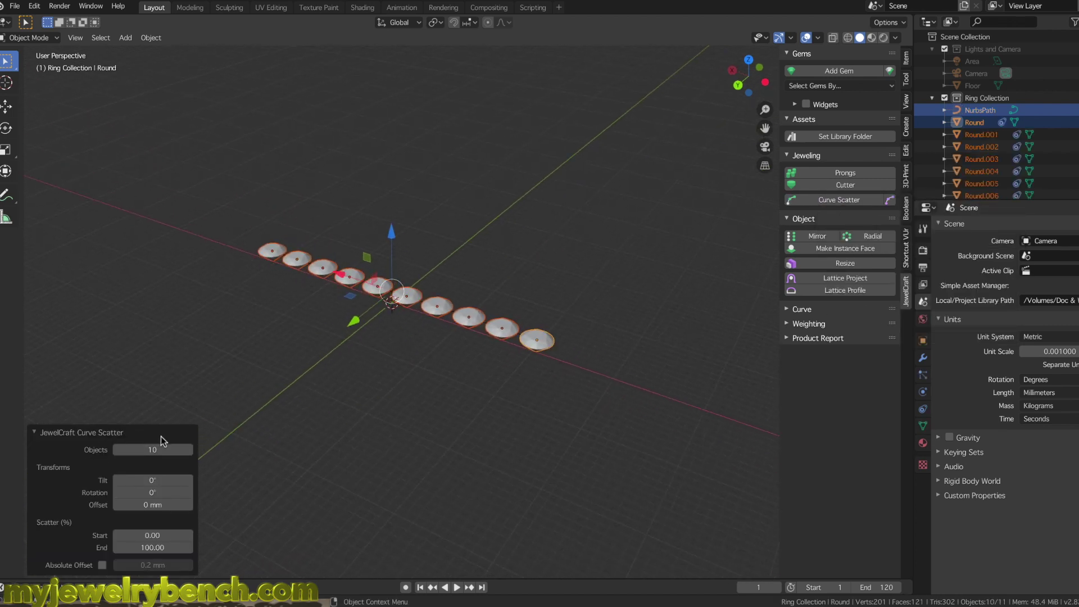
pyautogui.click(118, 451)
pyautogui.click(118, 451)
pyautogui.click(189, 451)
pyautogui.click(189, 451)
pyautogui.click(190, 450)
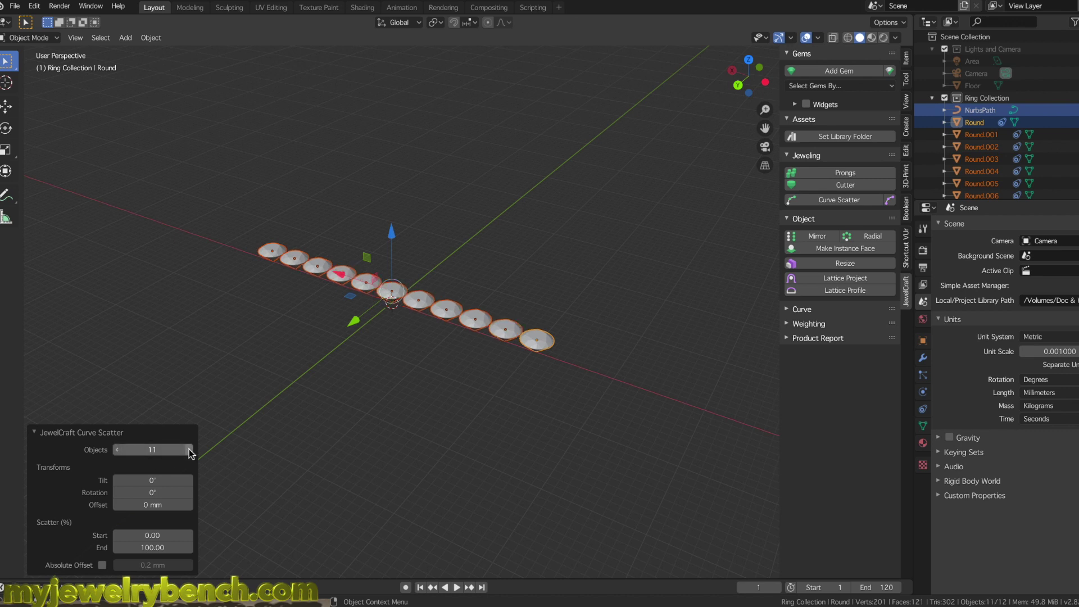
pyautogui.moveTo(349, 354); pyautogui.dragTo(337, 366, button='middle')
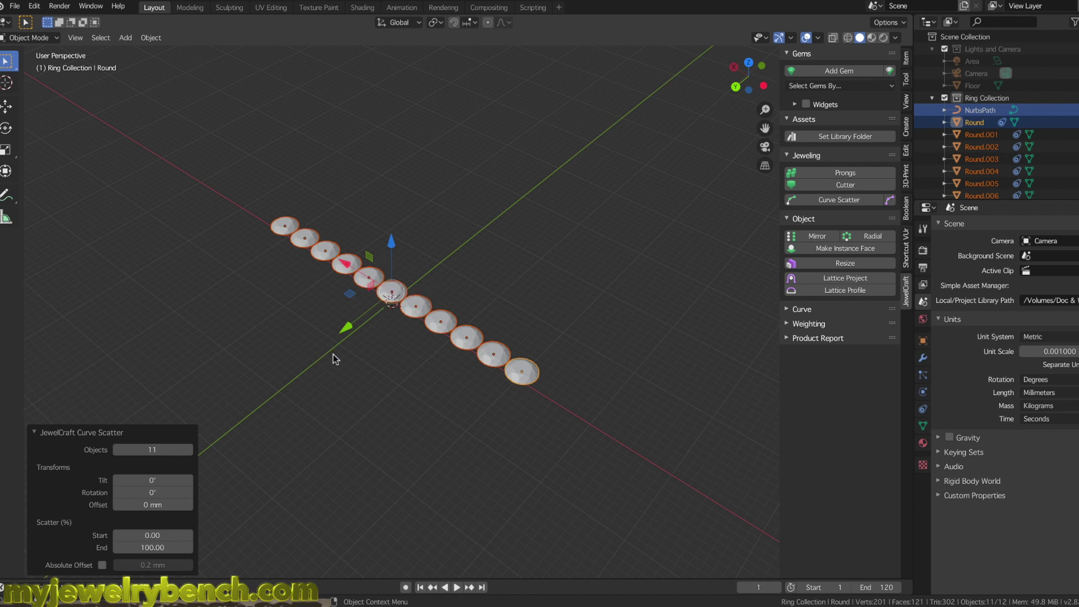
pyautogui.moveTo(431, 288); pyautogui.dragTo(310, 288, button='middle')
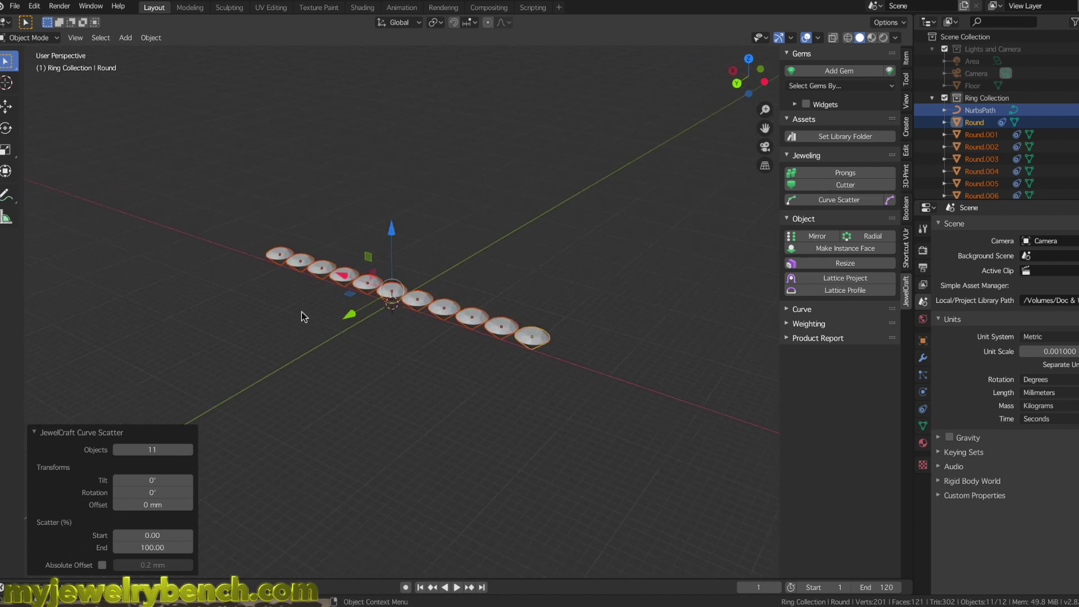
pyautogui.click(141, 329)
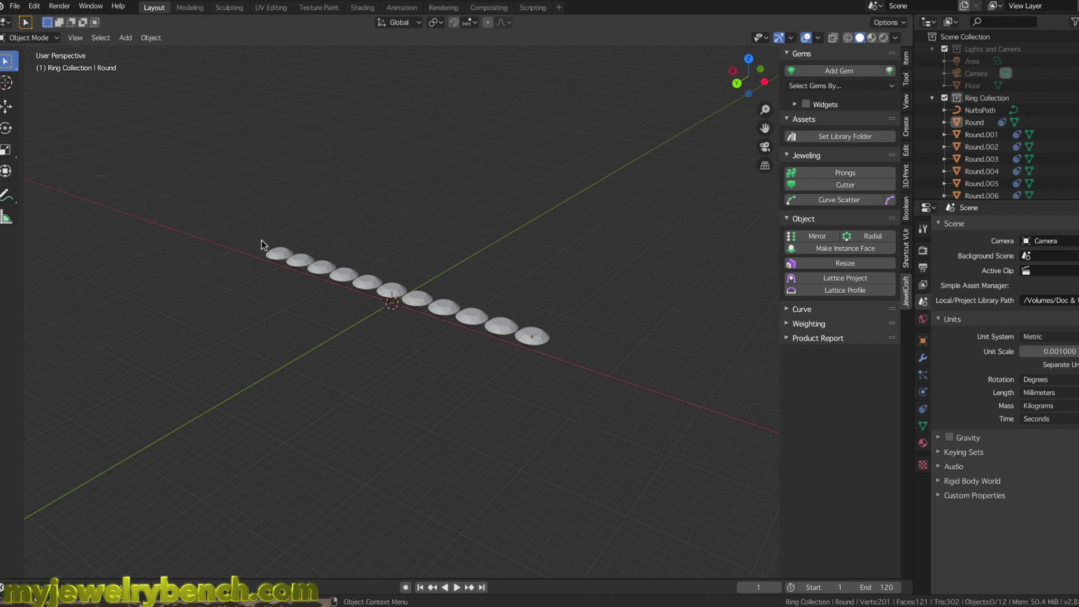
# Step: Select the path and lower it slightly along Z together with its row of gems
pyautogui.moveTo(412, 354)
pyautogui.mouseDown(button='middle')
pyautogui.moveTo(414, 313)
pyautogui.moveTo(402, 337)
pyautogui.mouseUp(button='middle')
pyautogui.scroll(5, 400, 298)
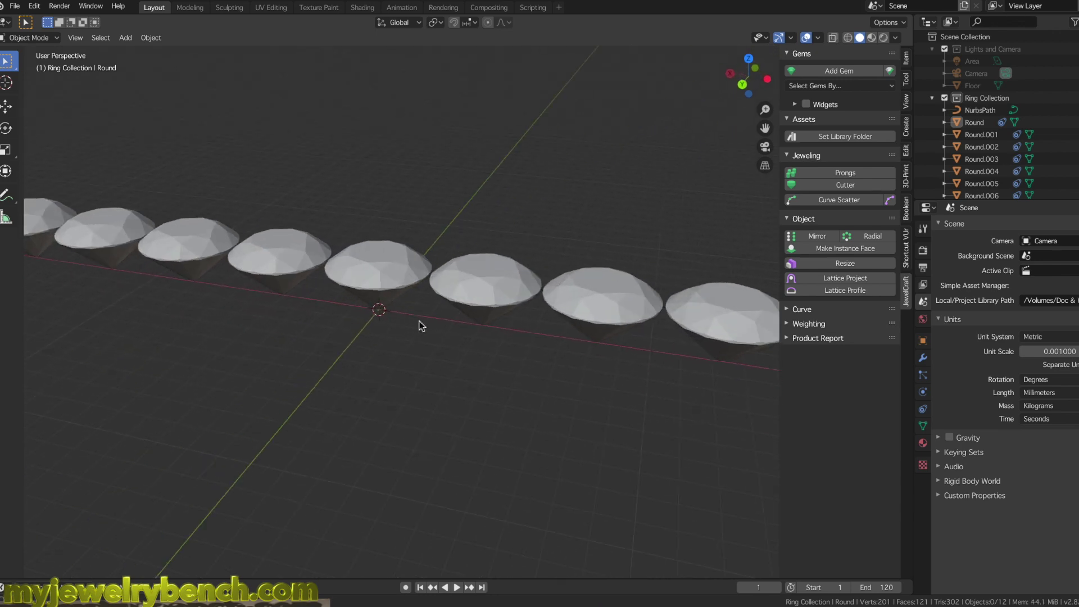
pyautogui.click(973, 111)
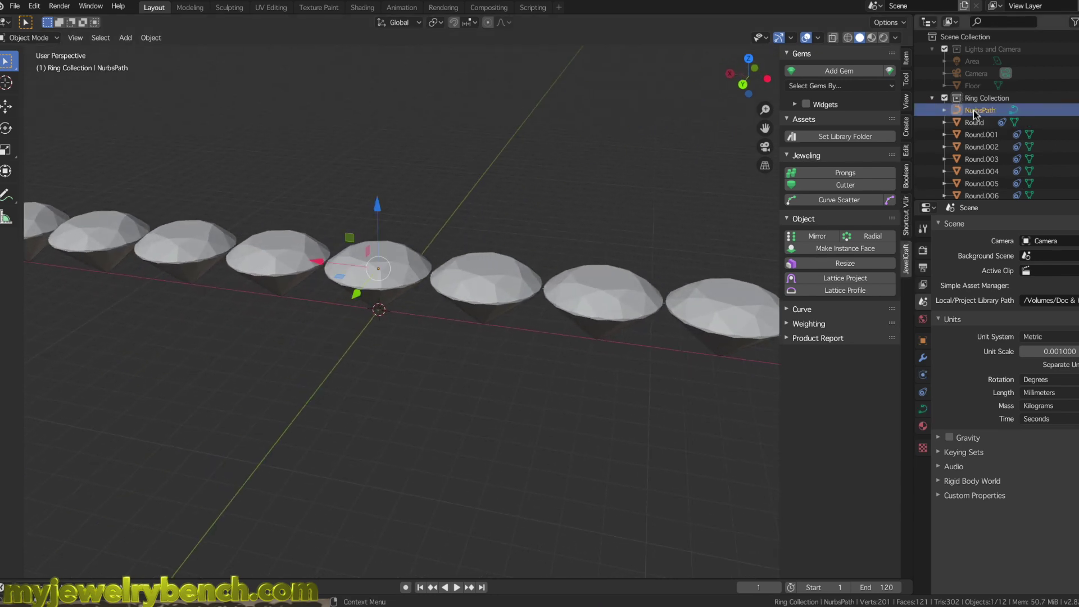
pyautogui.moveTo(377, 206)
pyautogui.mouseDown()
pyautogui.moveTo(379, 237)
pyautogui.moveTo(385, 201)
pyautogui.moveTo(386, 215)
pyautogui.mouseUp()
# Step: Duplicate the whole gem row with its path and move the copy about 1.89 mm along Y to form a second row alongside
pyautogui.scroll(-2, 356, 325)
pyautogui.scroll(-2, 356, 326)
pyautogui.moveTo(144, 241); pyautogui.dragTo(659, 369)
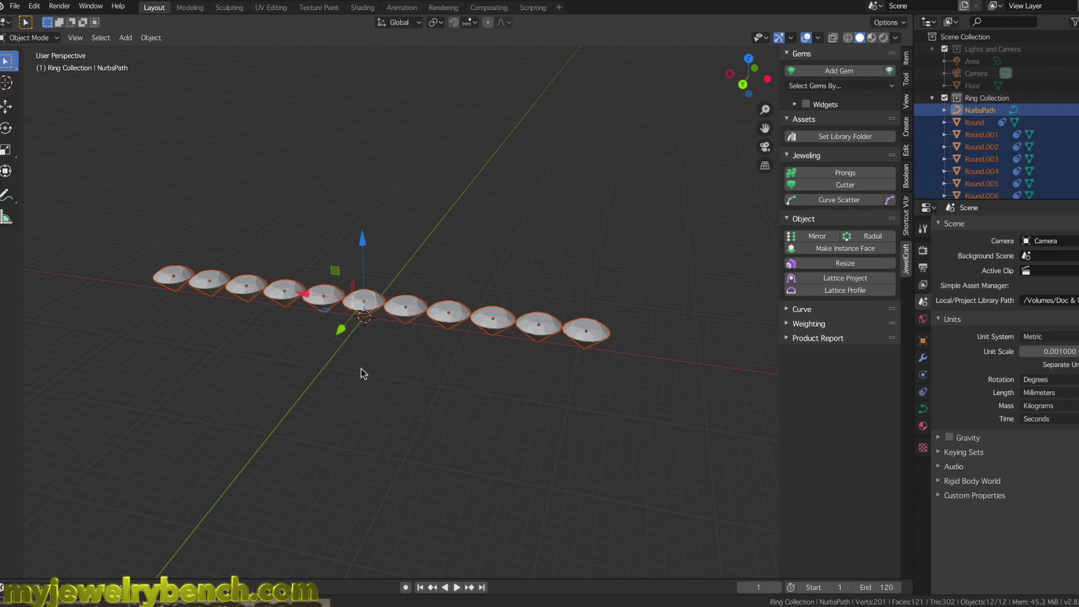
pyautogui.moveTo(361, 369); pyautogui.dragTo(239, 269, button='middle')
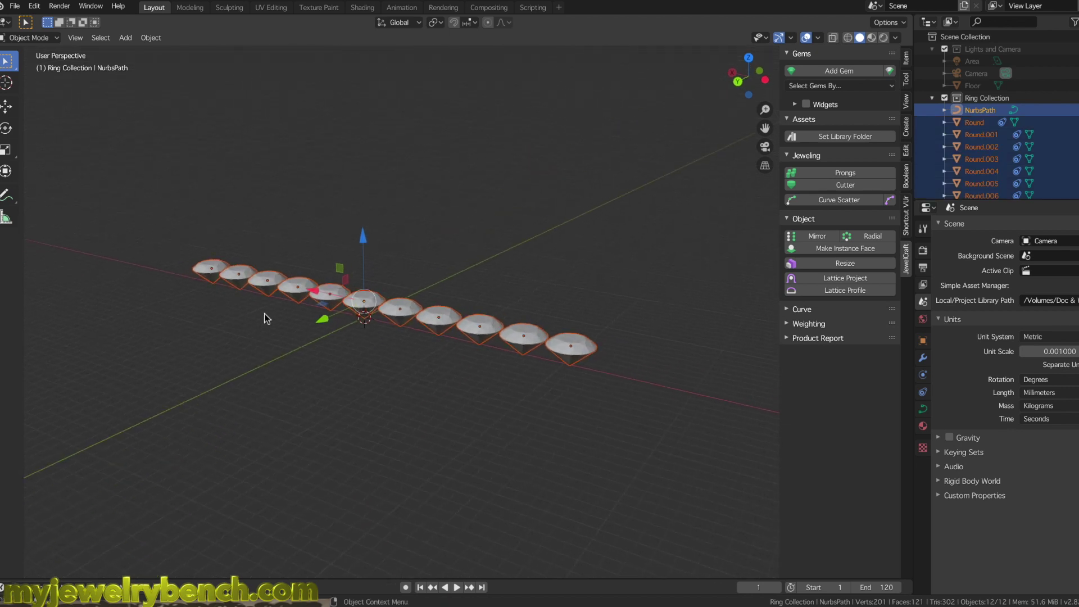
pyautogui.hotkey('shift', 'd')
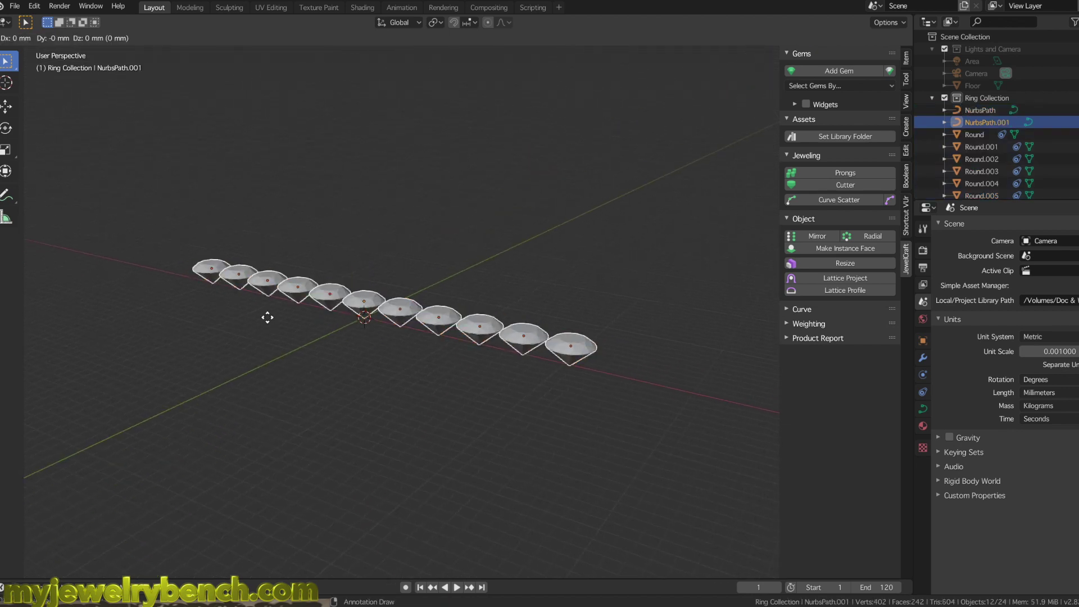
pyautogui.press('Escape')
pyautogui.moveTo(333, 308); pyautogui.dragTo(311, 331, button='middle')
pyautogui.moveTo(310, 330); pyautogui.dragTo(293, 340)
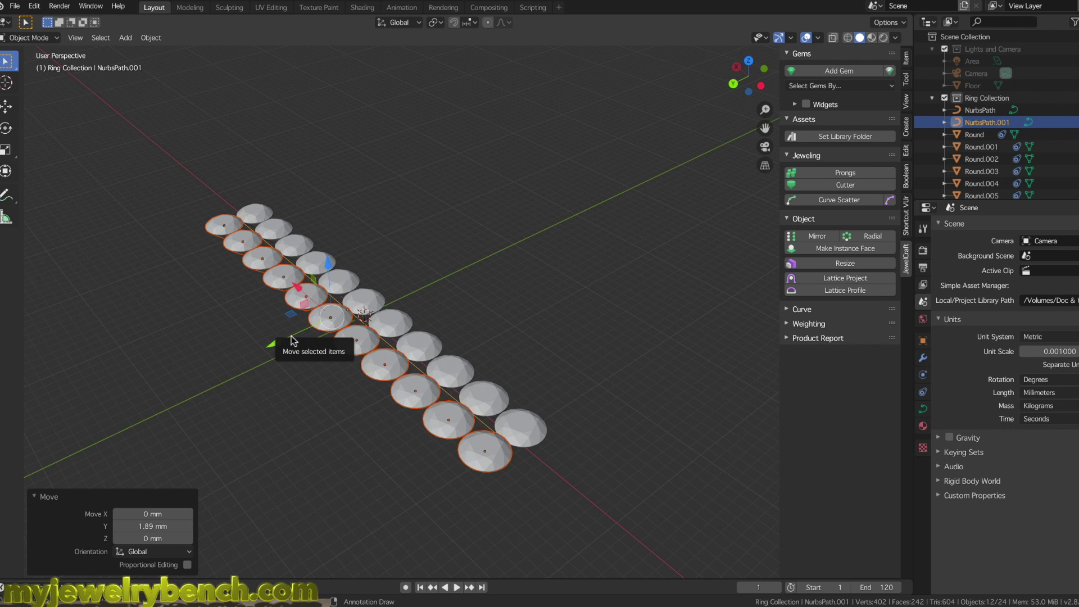
pyautogui.press('KP_7')
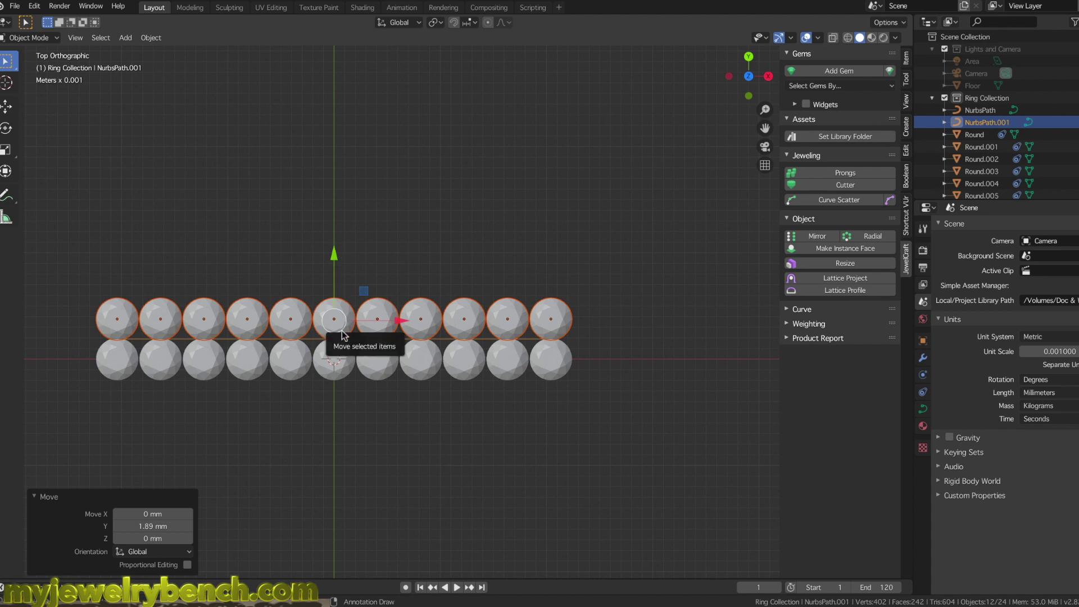
# Step: Shift the second gem row about 1.03 mm along X so its gems sit between those of the first row
pyautogui.press('g')
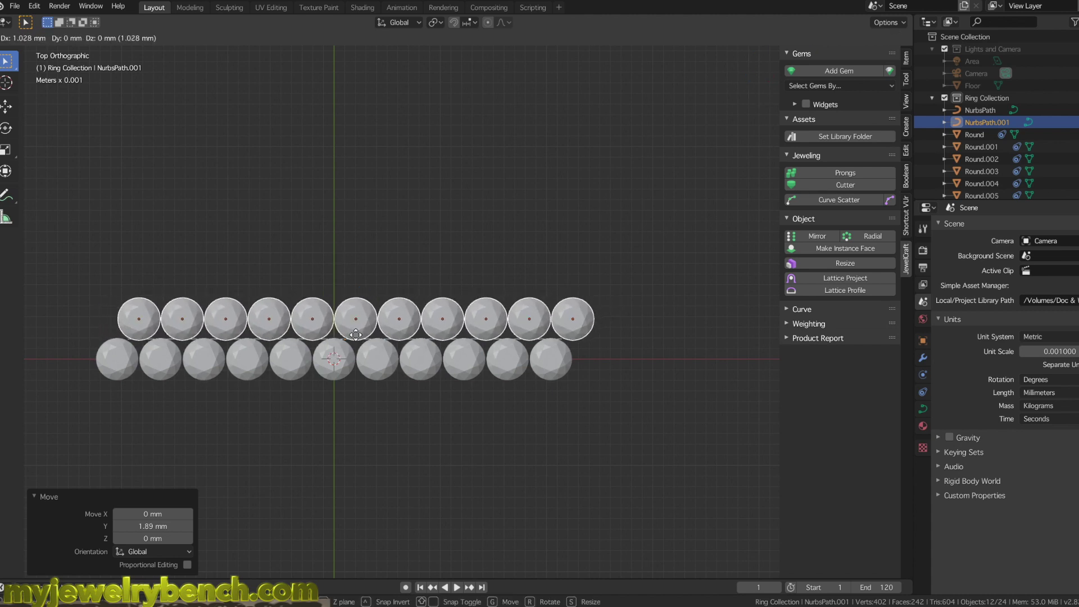
pyautogui.click(356, 335)
pyautogui.moveTo(355, 335); pyautogui.dragTo(364, 289, button='middle')
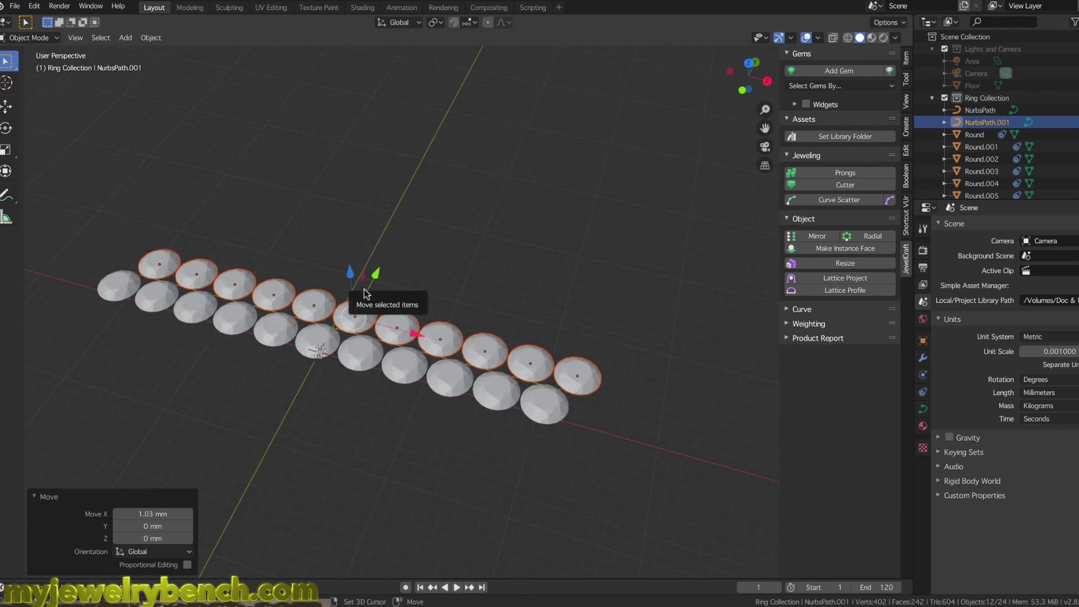
# Step: Duplicate the offset gem row with its path, move the copy about -3.78 mm along Y below the first row, and deselect everything
pyautogui.hotkey('shift', 'd')
pyautogui.rightClick(364, 291)
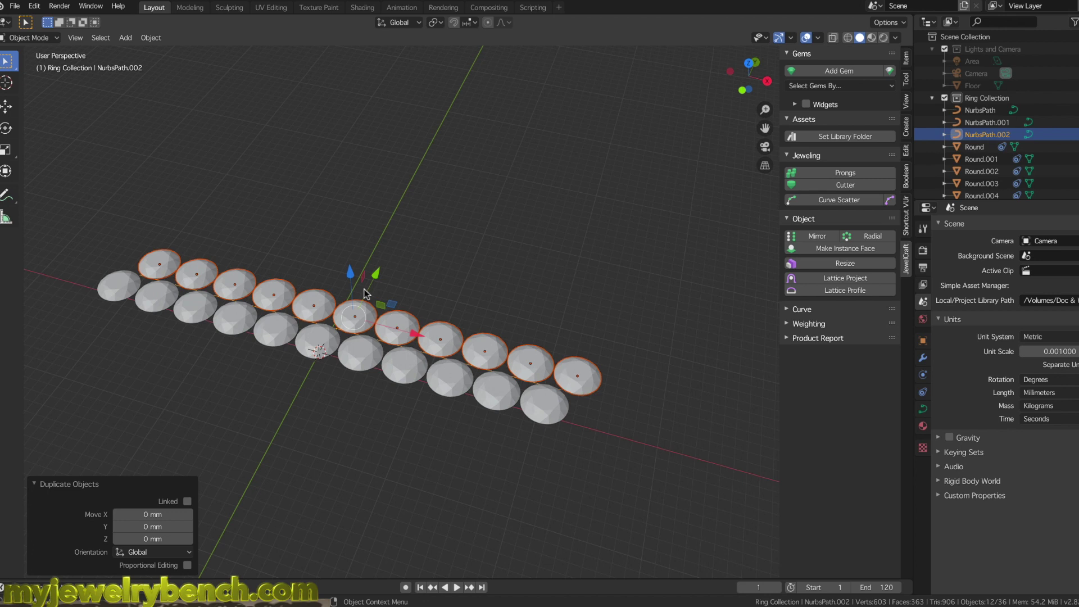
pyautogui.press('KP_7')
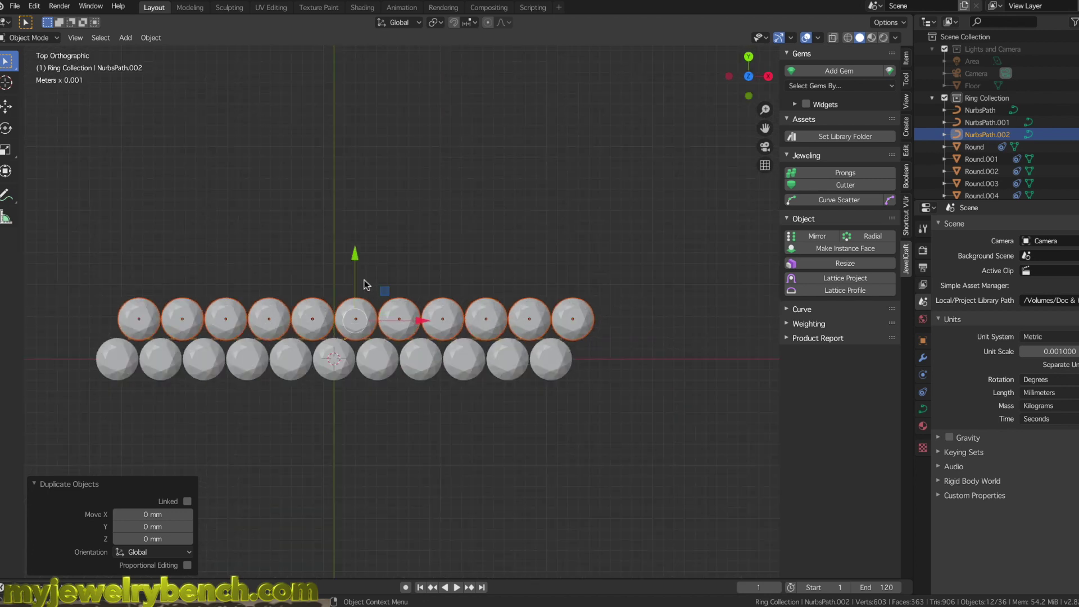
pyautogui.press('g')
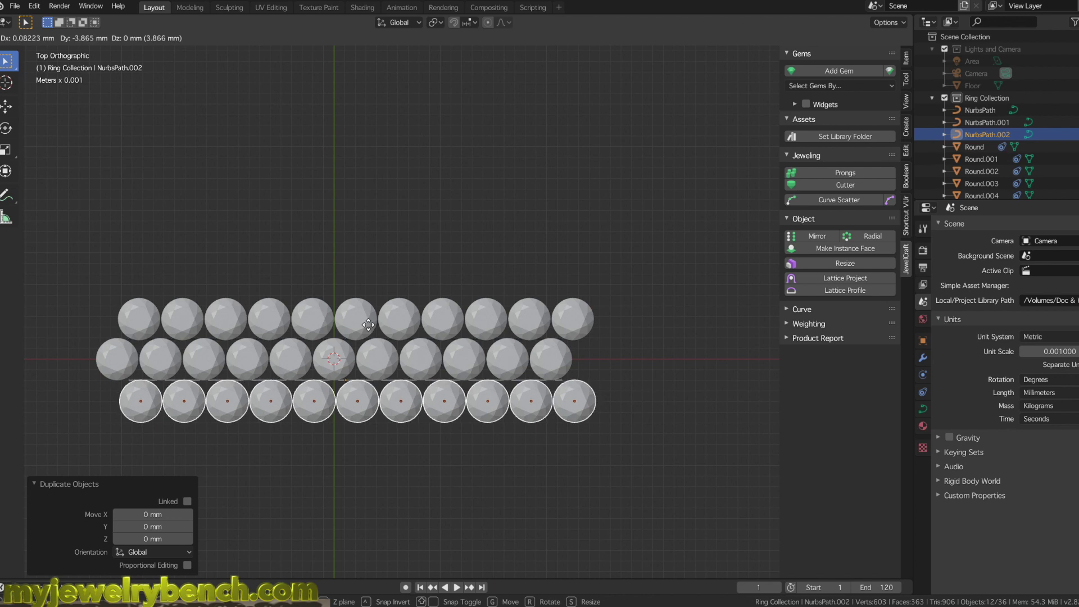
pyautogui.click(368, 324)
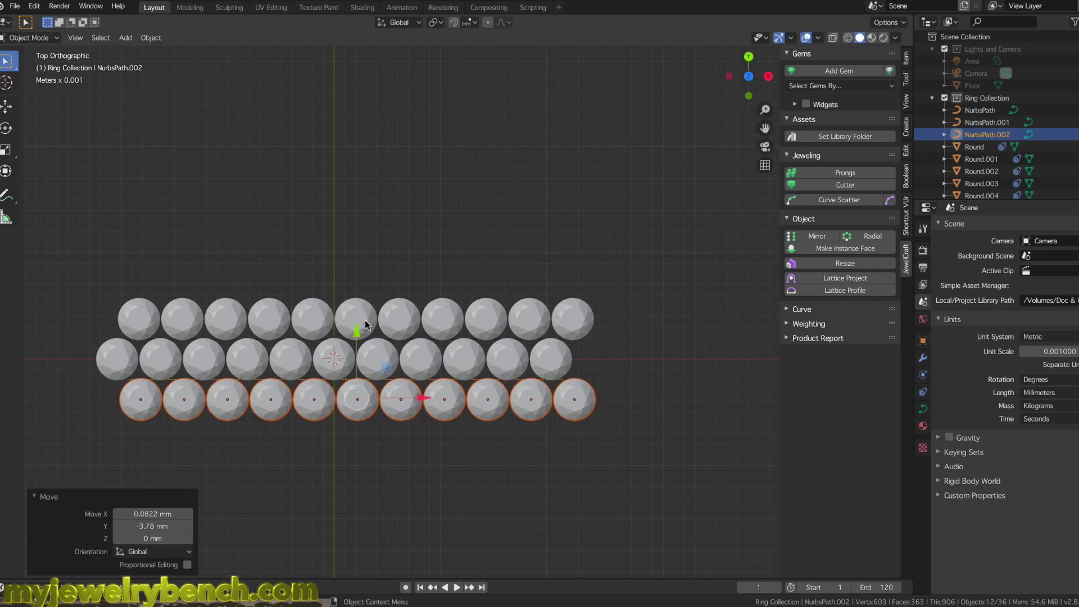
pyautogui.click(440, 263)
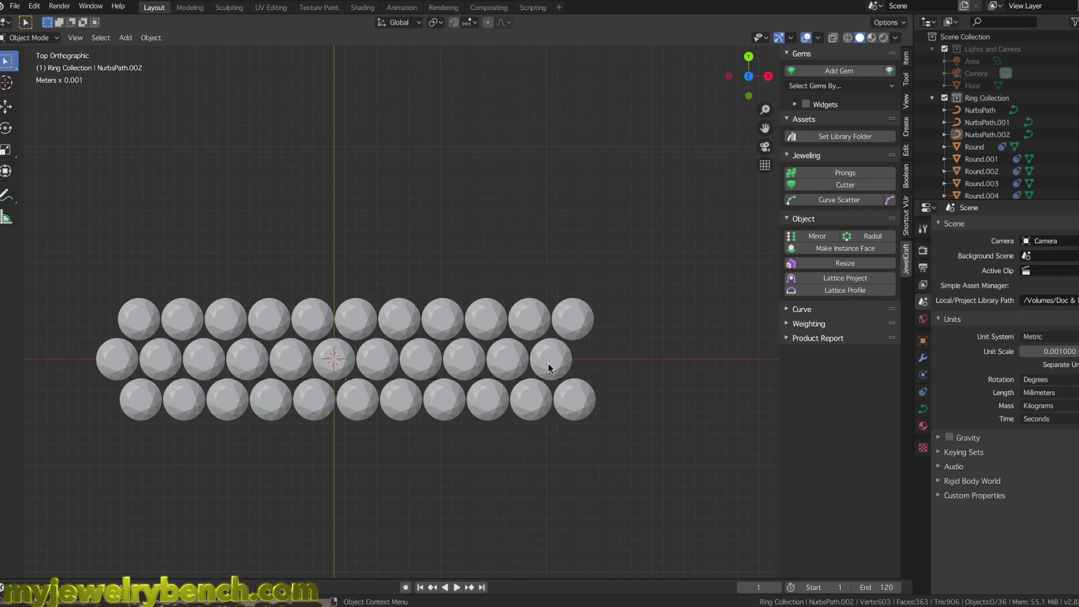
# Step: Delete the two protruding end gems at the positive X end of the outer rows
pyautogui.click(579, 325)
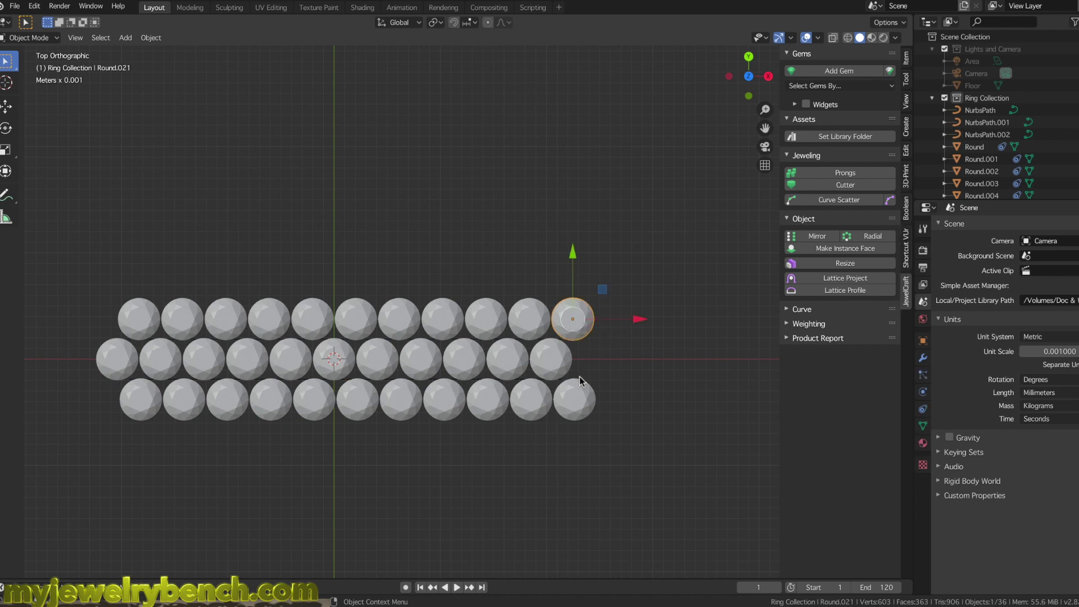
pyautogui.keyDown('shift'); pyautogui.click(583, 414); pyautogui.keyUp('shift')
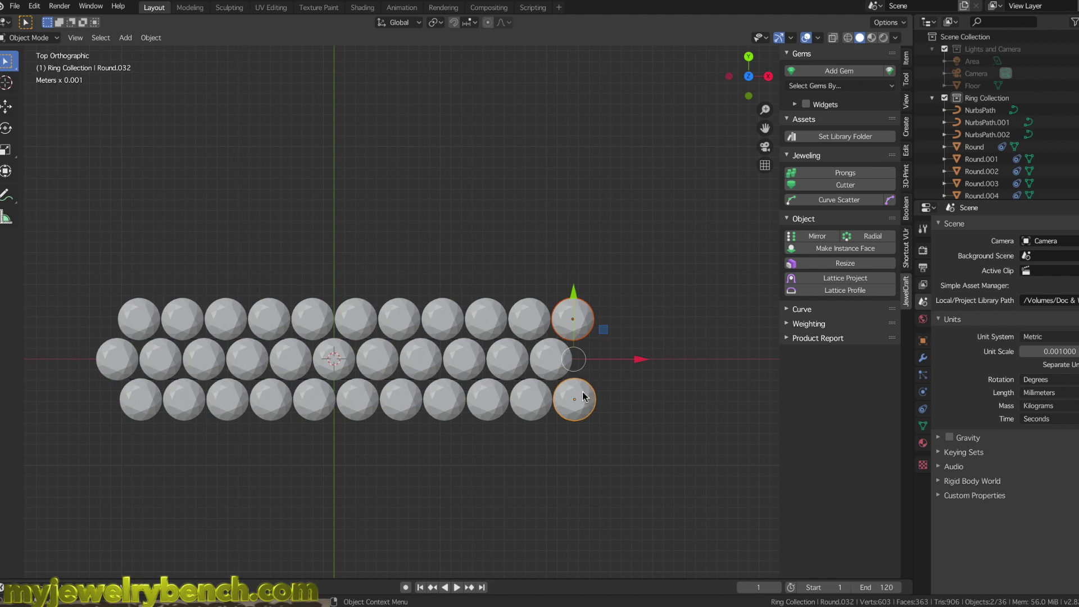
pyautogui.press('x')
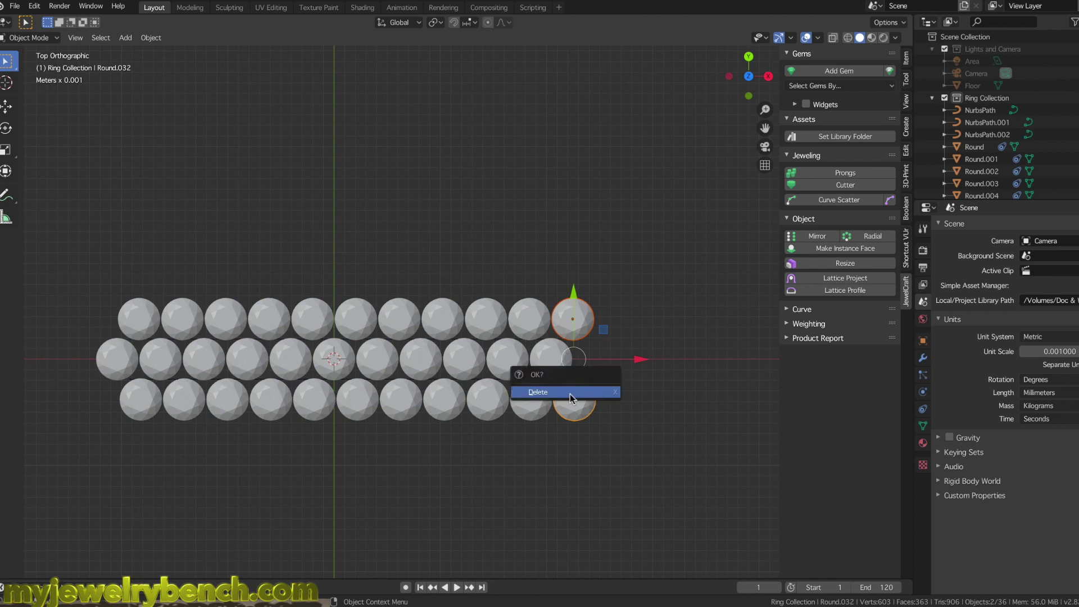
pyautogui.click(571, 392)
# Step: Select all the round gems in the three rows and generate JewelCraft prongs and cutters for them
pyautogui.moveTo(568, 398); pyautogui.dragTo(183, 255, button='middle')
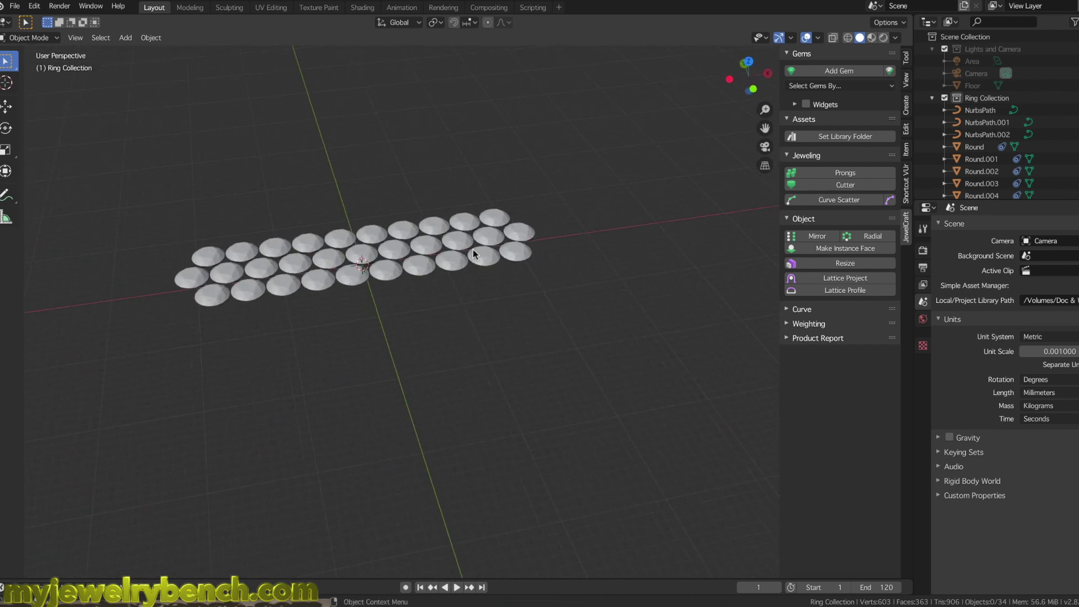
pyautogui.moveTo(446, 211); pyautogui.dragTo(416, 170, button='middle')
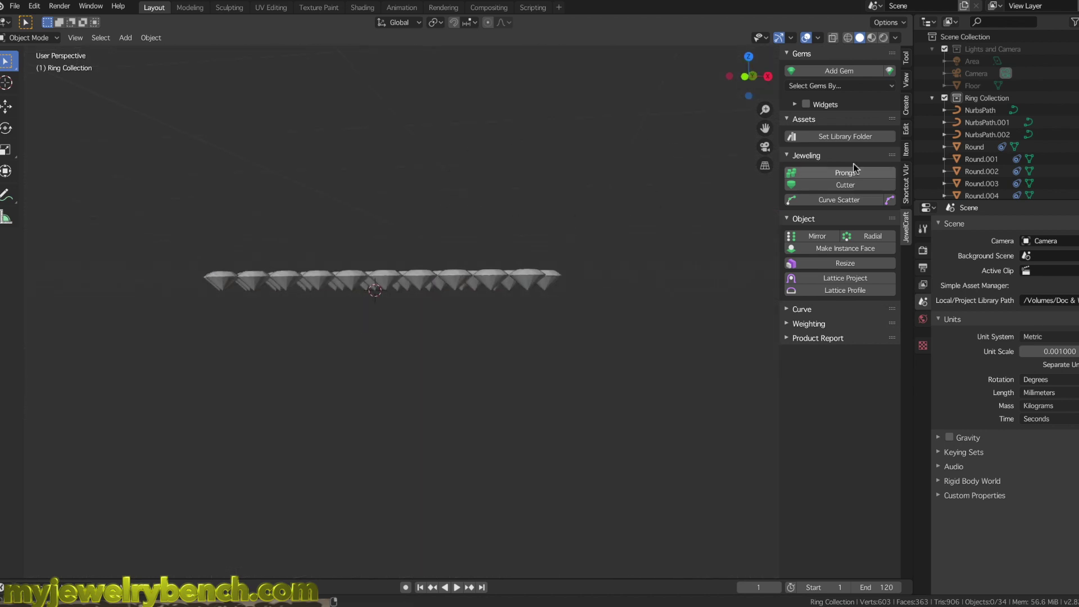
pyautogui.click(978, 148)
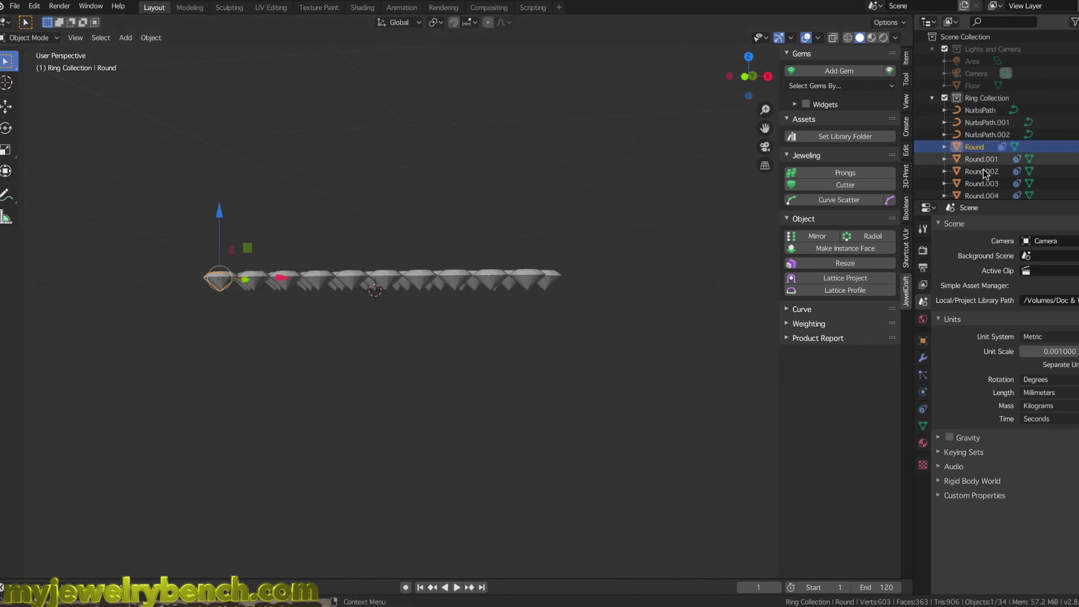
pyautogui.scroll(-5, 983, 168)
pyautogui.scroll(-10, 983, 172)
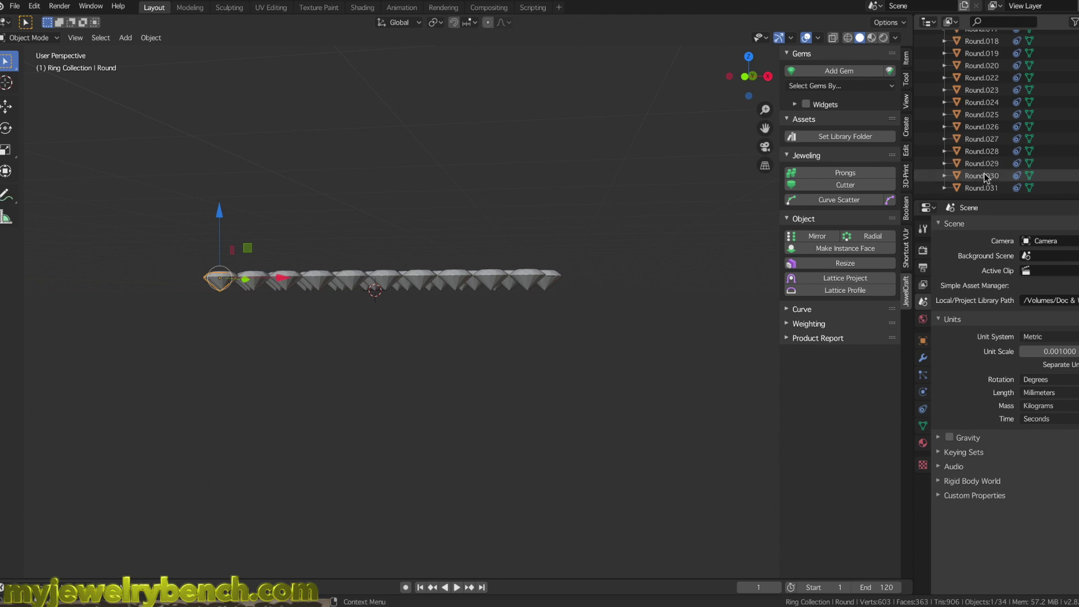
pyautogui.keyDown('shift'); pyautogui.click(987, 190); pyautogui.keyUp('shift')
pyautogui.moveTo(520, 213); pyautogui.dragTo(517, 258, button='middle')
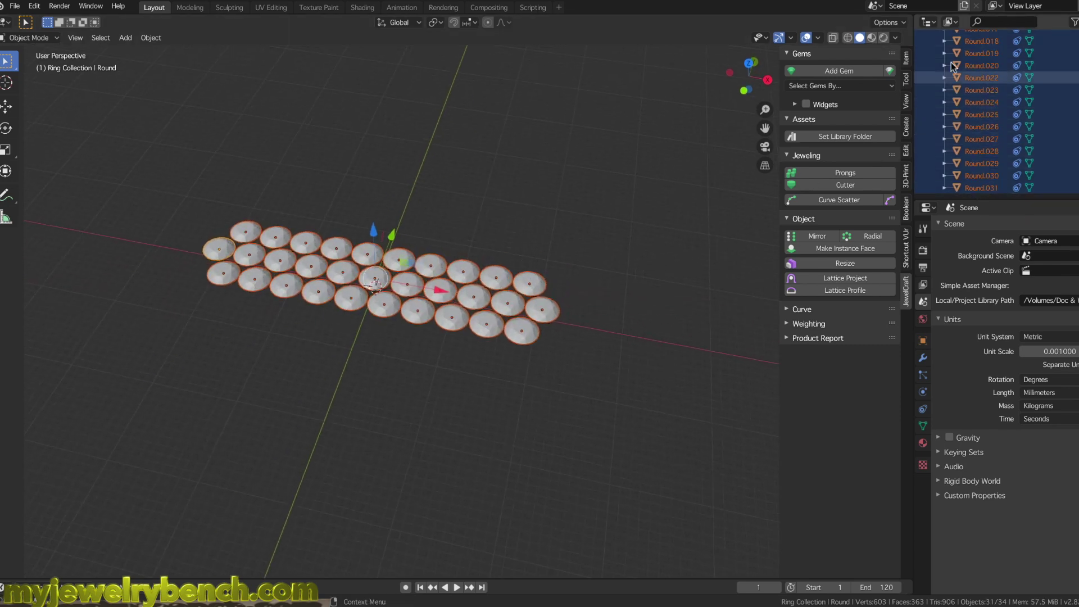
pyautogui.moveTo(393, 270); pyautogui.dragTo(480, 274, button='middle')
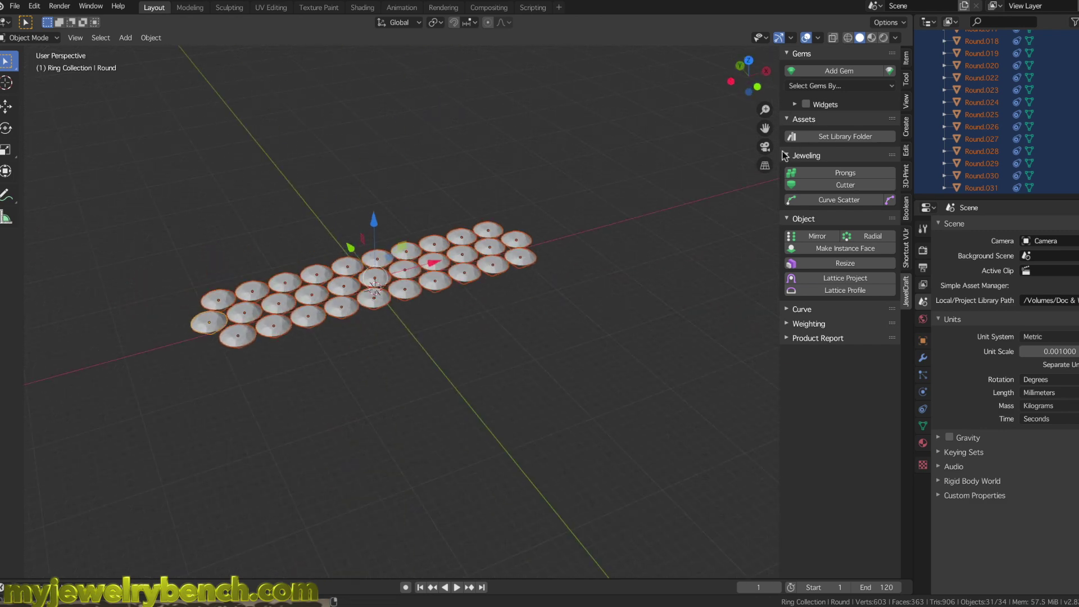
pyautogui.click(862, 171)
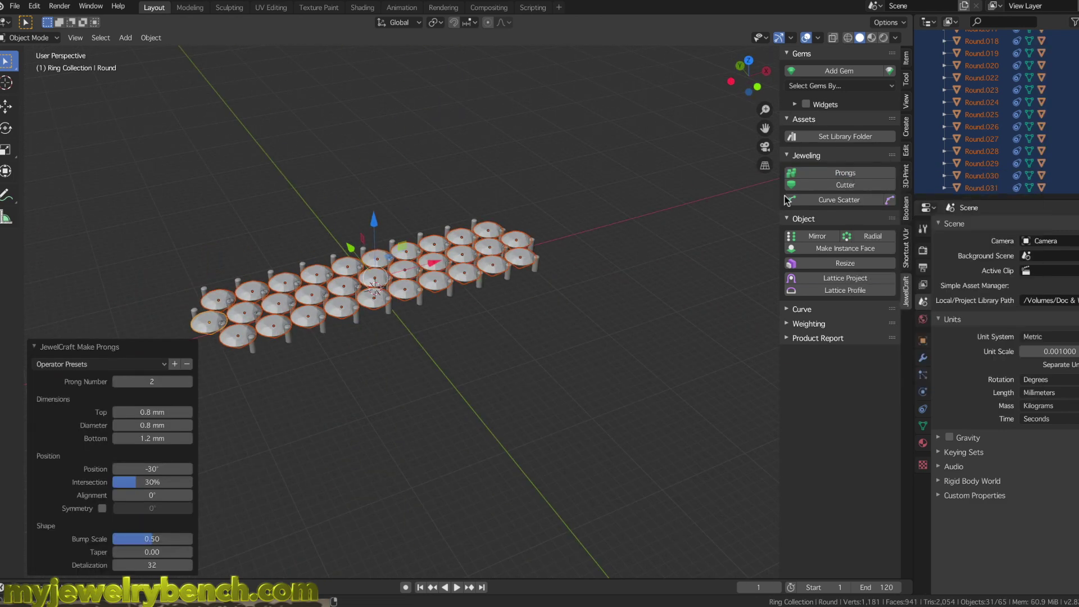
pyautogui.click(838, 186)
pyautogui.moveTo(337, 281); pyautogui.dragTo(340, 332, button='middle')
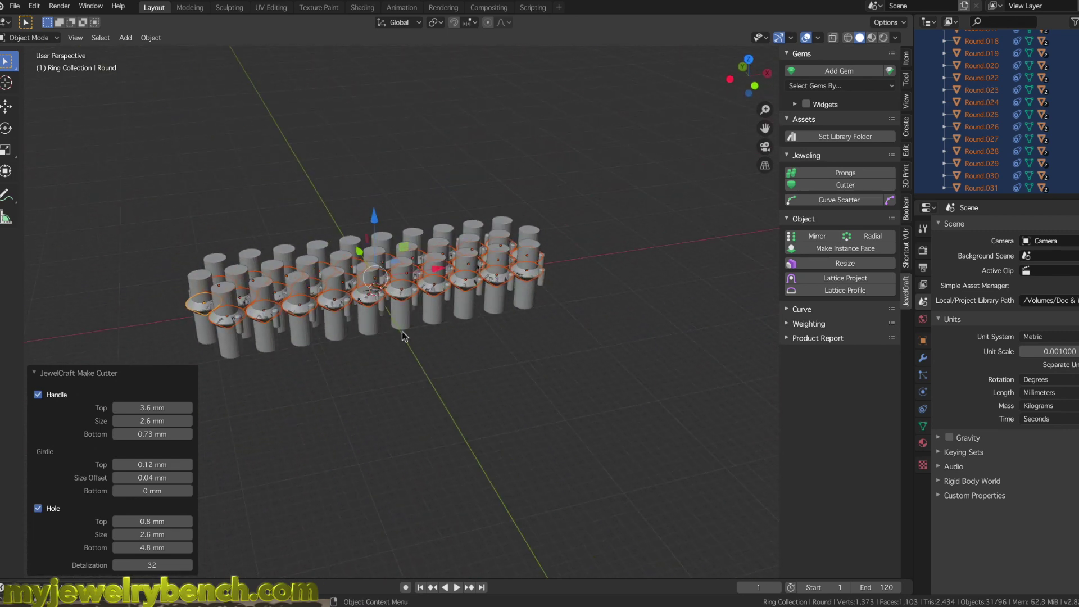
# Step: Start a new file and delete the default ring from the scene
pyautogui.click(15, 6)
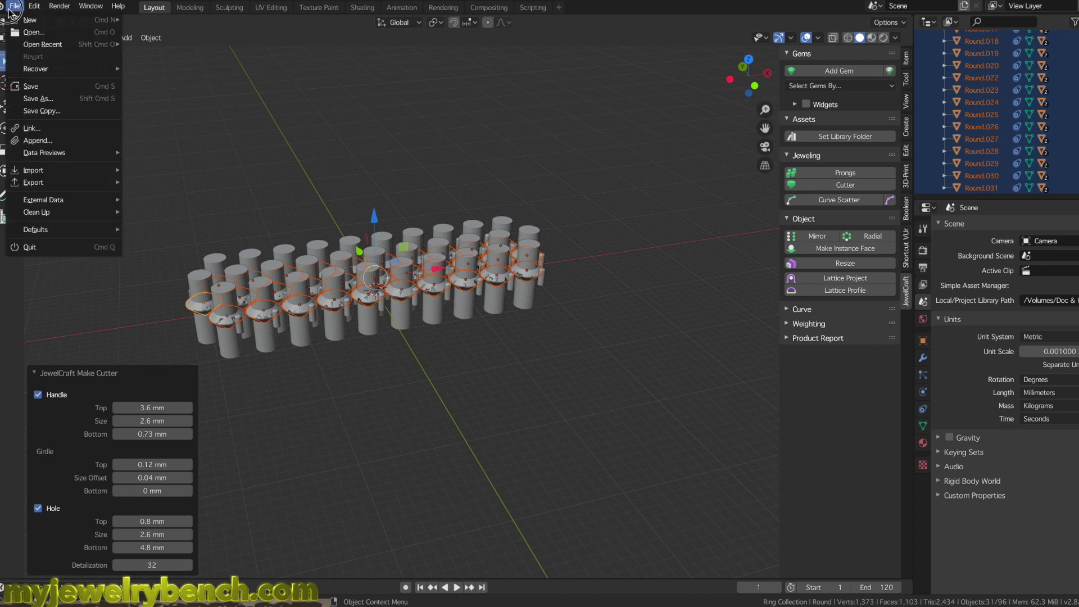
pyautogui.moveTo(25, 22)
pyautogui.click(163, 21)
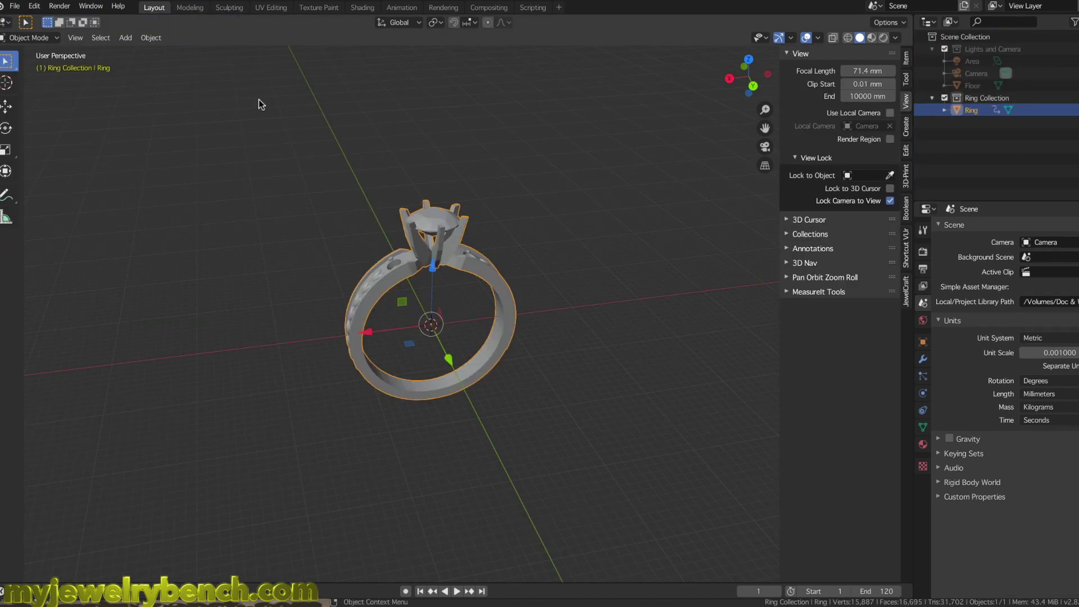
pyautogui.press('x')
pyautogui.click(361, 297)
pyautogui.moveTo(404, 294); pyautogui.dragTo(409, 328, button='middle')
pyautogui.moveTo(469, 281); pyautogui.dragTo(468, 290, button='middle')
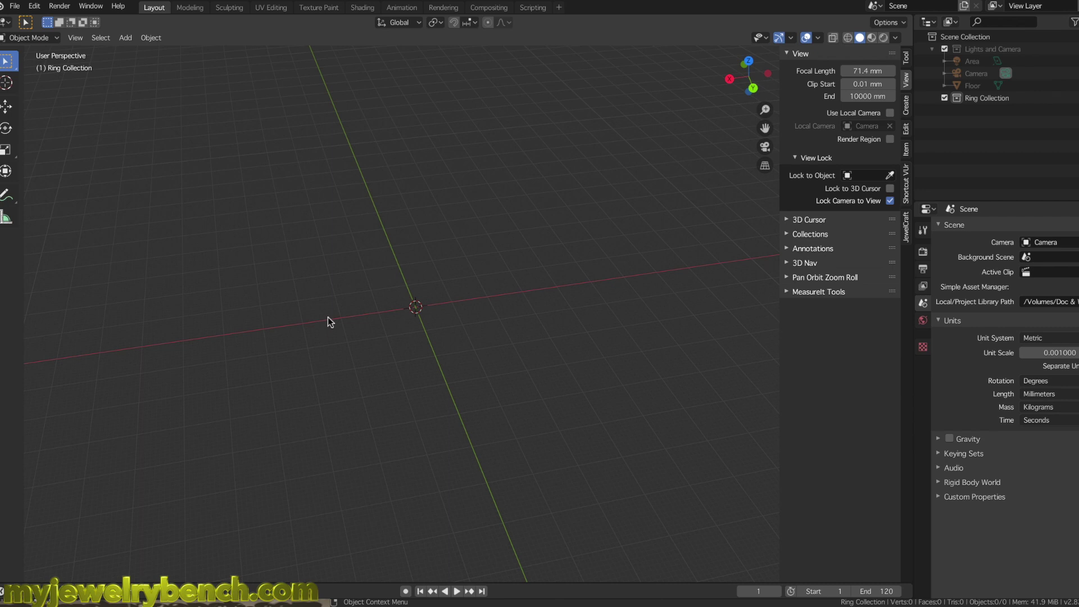
# Step: Add a 2 mm cube mesh at the world origin
pyautogui.hotkey('shift', 'a')
pyautogui.moveTo(302, 306)
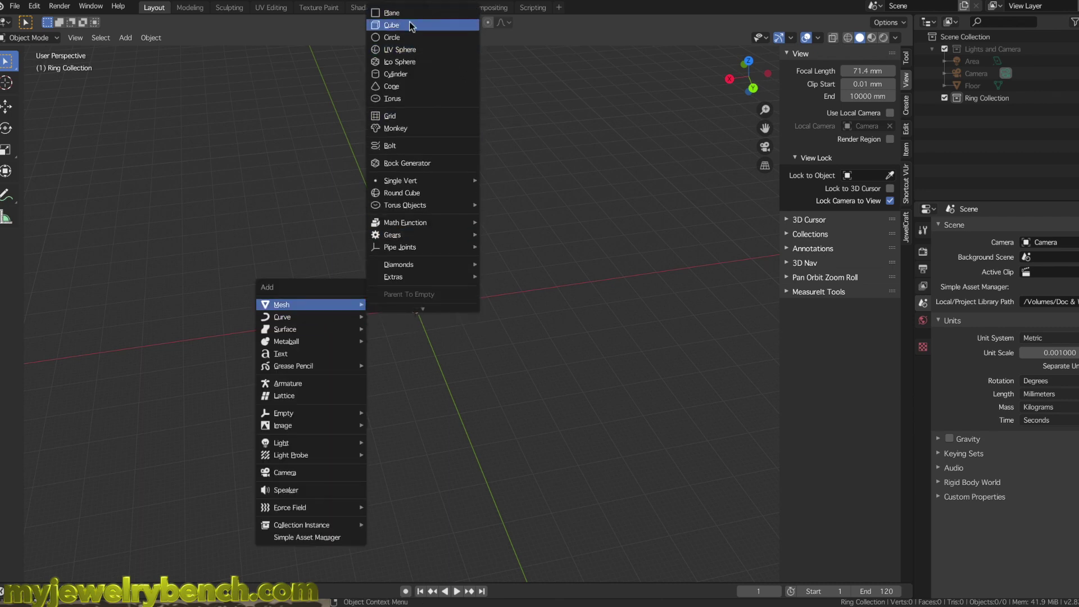
pyautogui.click(408, 26)
pyautogui.scroll(2, 419, 309)
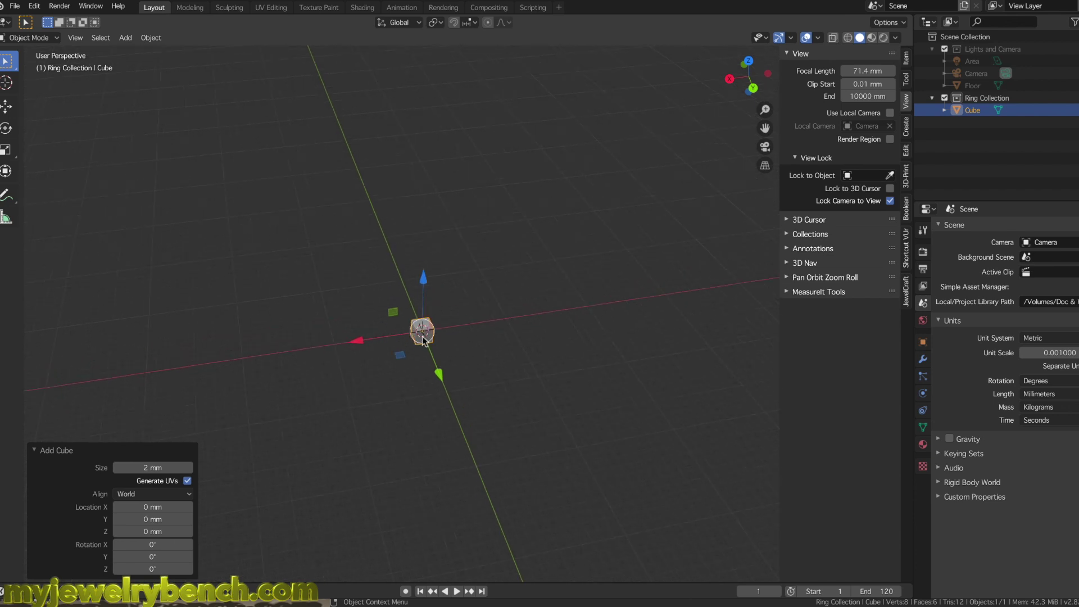
pyautogui.moveTo(422, 315); pyautogui.dragTo(434, 330, button='middle')
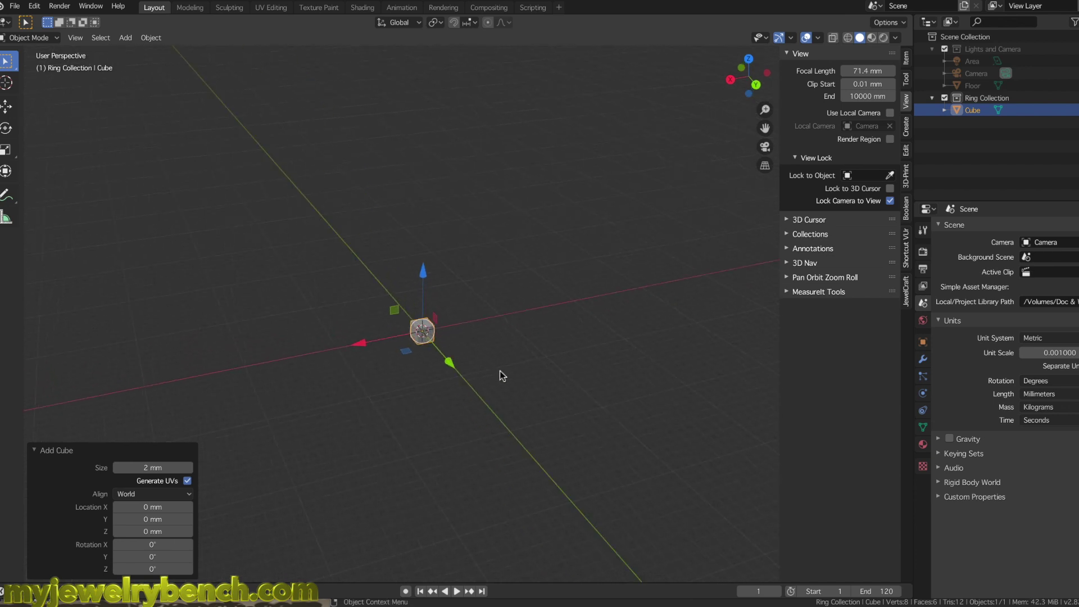
# Step: Scale the cube uniformly to about 6.04 mm per side, with its transform dimensions shown for reference
pyautogui.press('s')
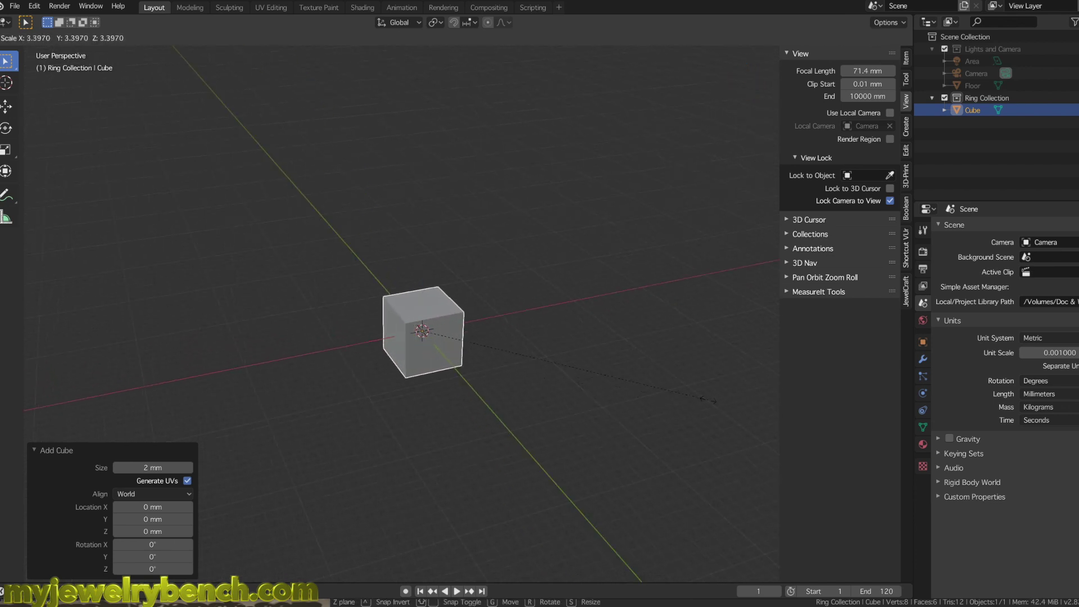
pyautogui.click(708, 400)
pyautogui.click(906, 59)
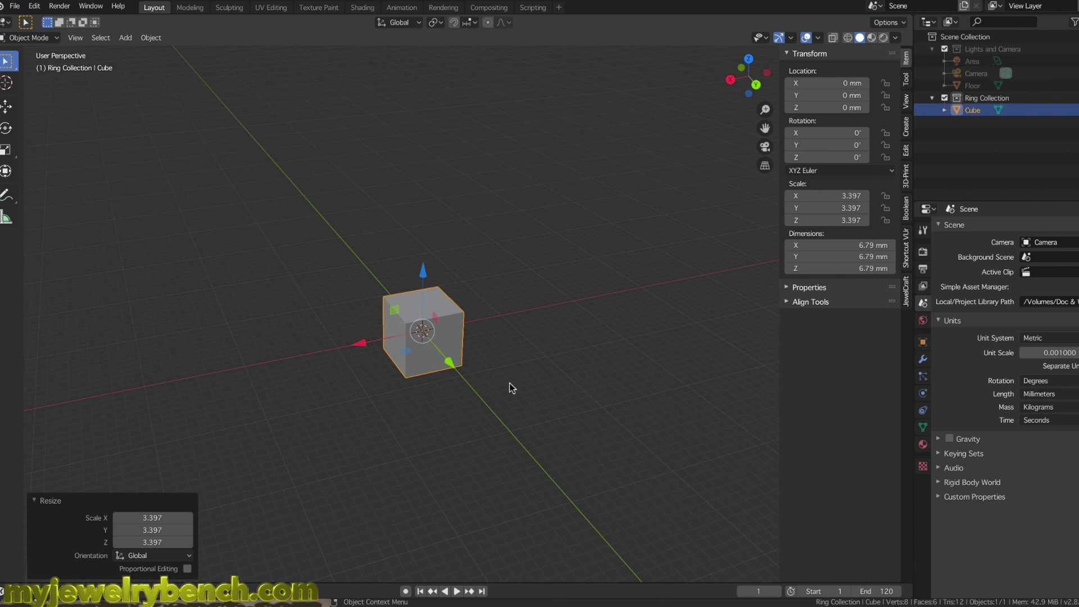
pyautogui.press('s')
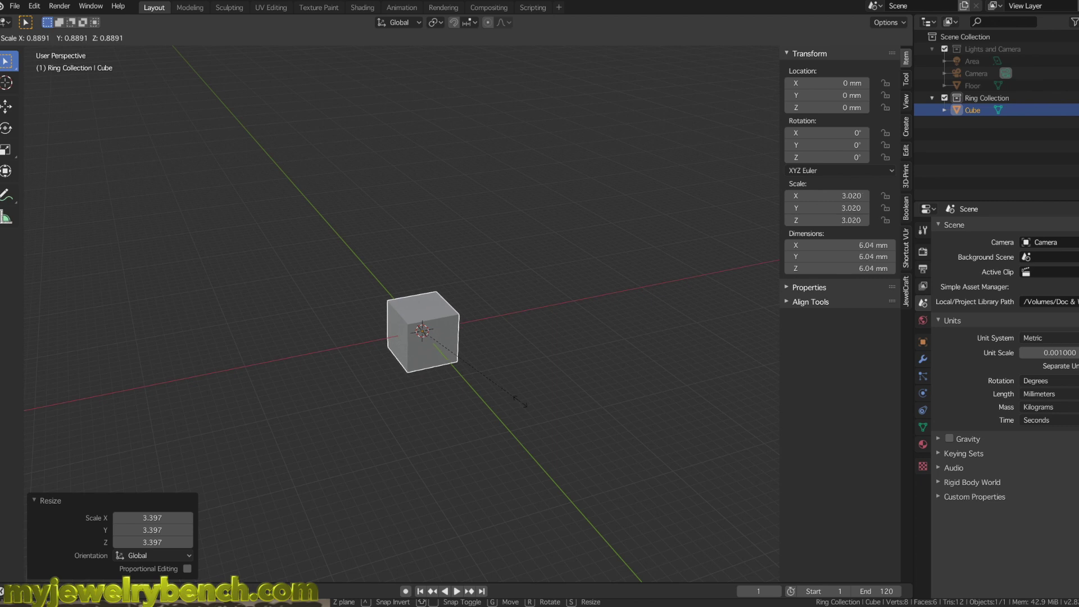
pyautogui.click(521, 401)
# Step: Stretch the cube along Y in top view into a bar about 36.8 mm long
pyautogui.scroll(-4, 431, 393)
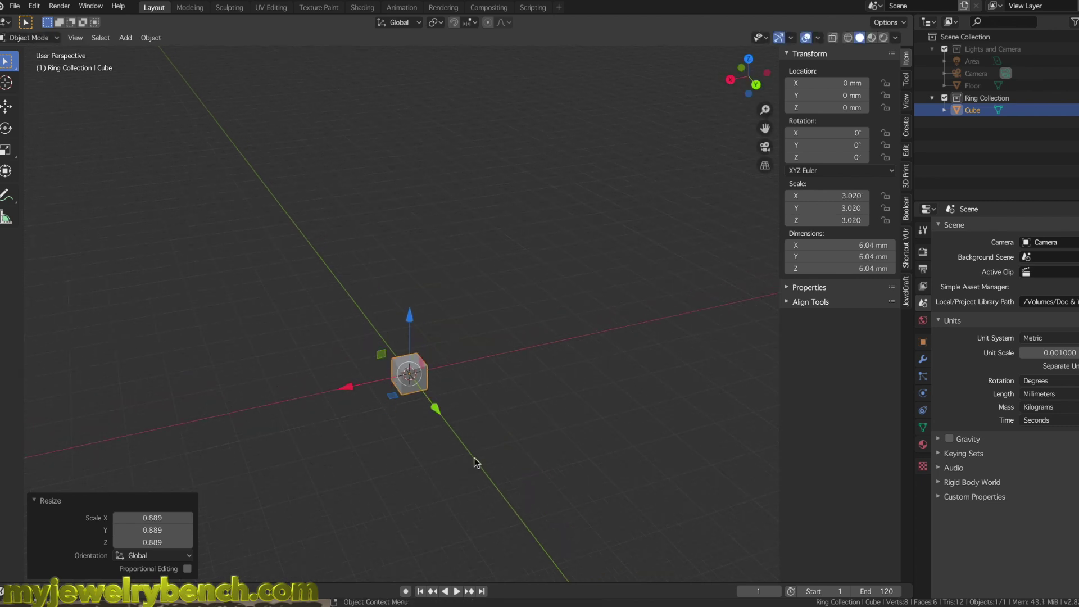
pyautogui.press('KP_7')
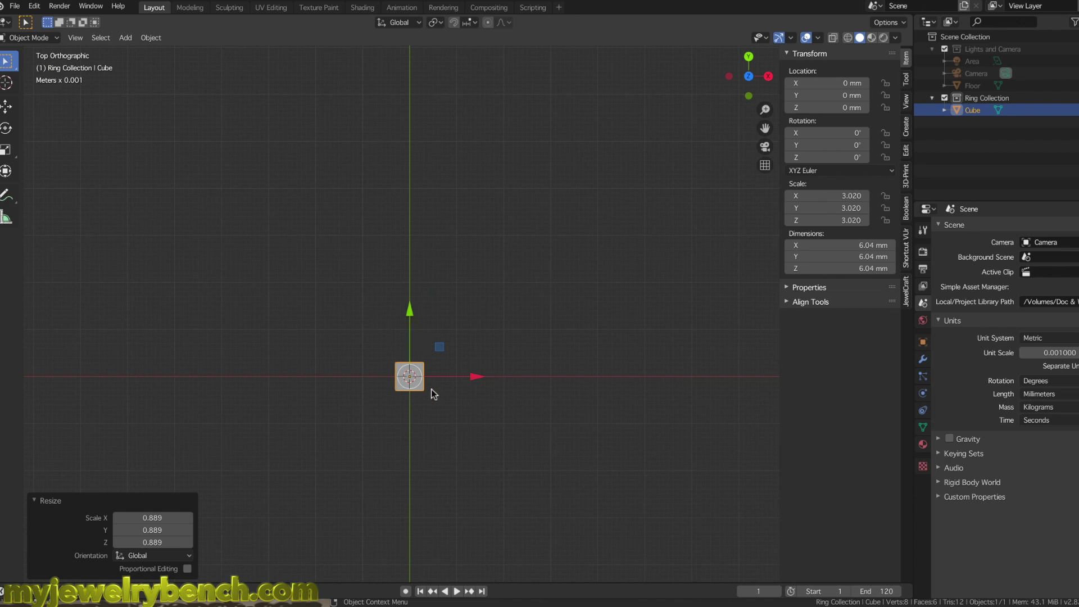
pyautogui.press('s')
pyautogui.press('y')
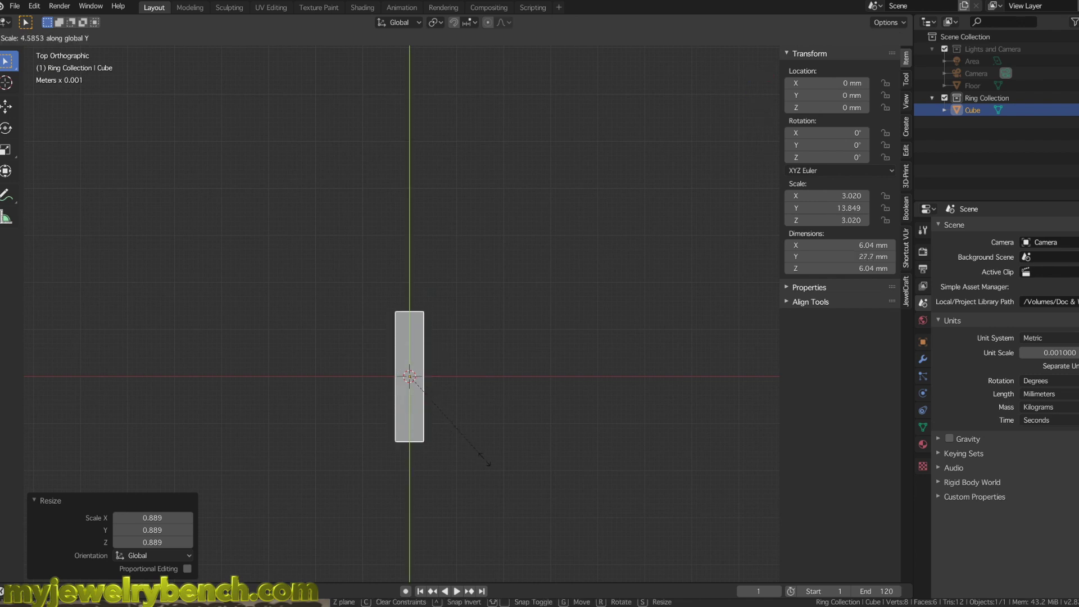
pyautogui.click(502, 493)
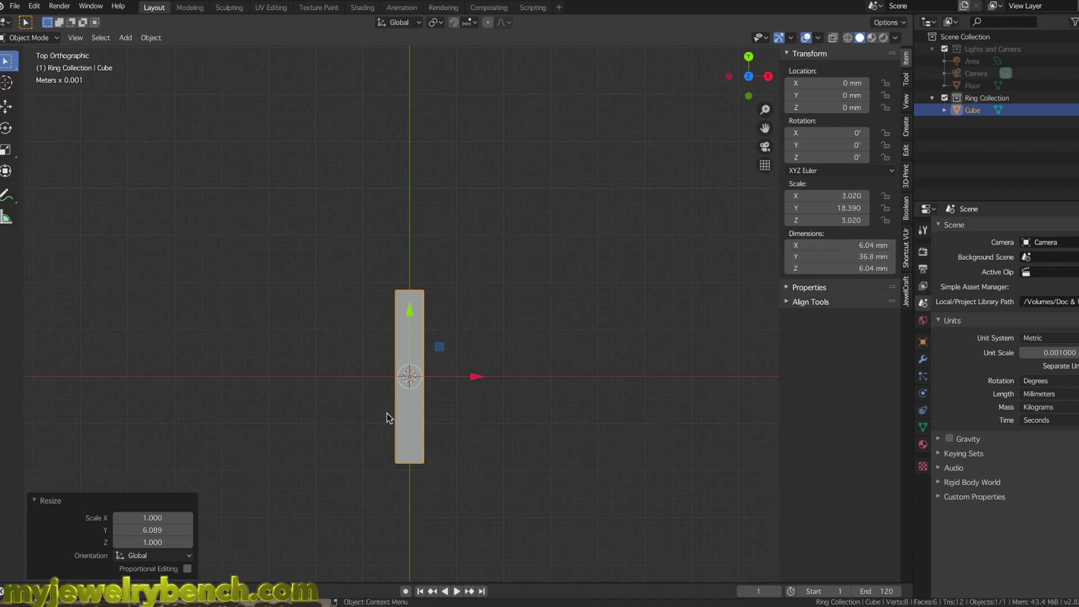
# Step: Set the bar's dimensions to exactly 6 mm in X, 40 mm in Y and 6 mm in Z
pyautogui.click(854, 258)
pyautogui.write('40')
pyautogui.press('Return')
pyautogui.click(857, 246)
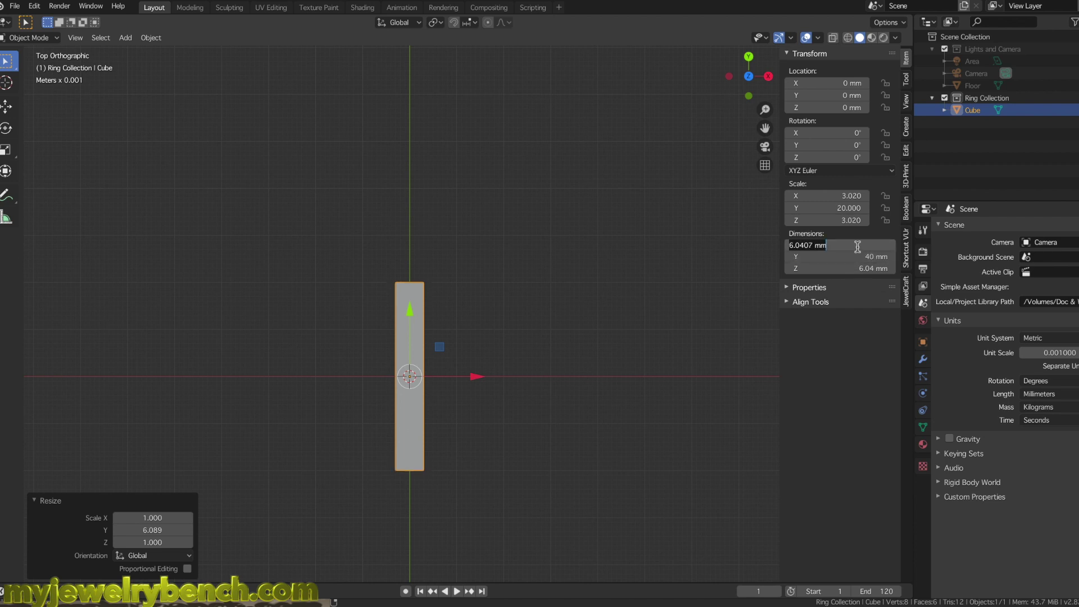
pyautogui.write('6')
pyautogui.press('Tab')
pyautogui.press('Tab')
pyautogui.write('6')
pyautogui.press('Return')
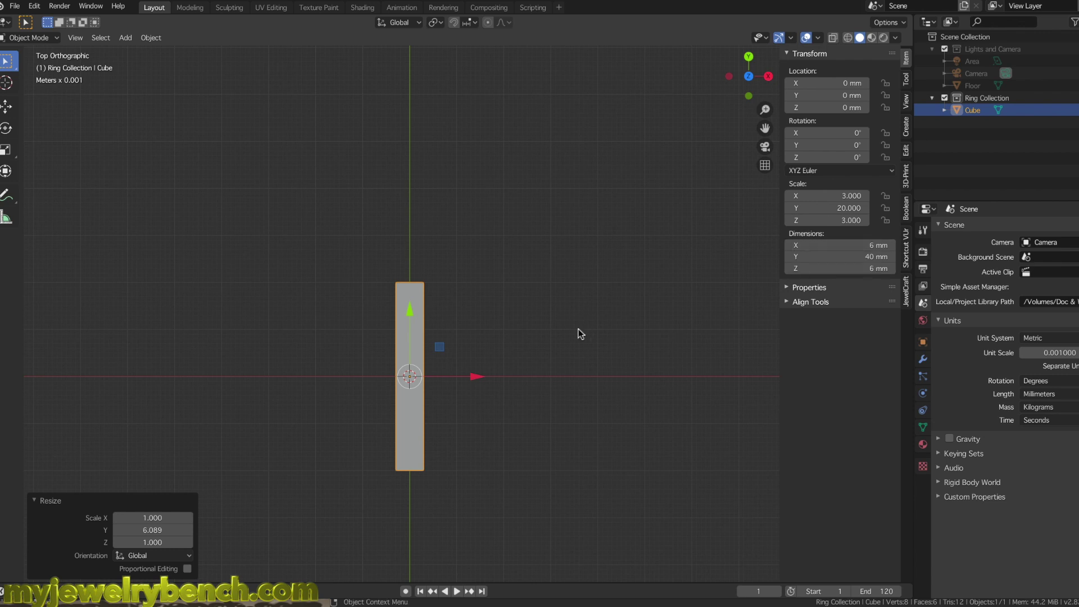
pyautogui.moveTo(459, 383); pyautogui.dragTo(488, 335, button='middle')
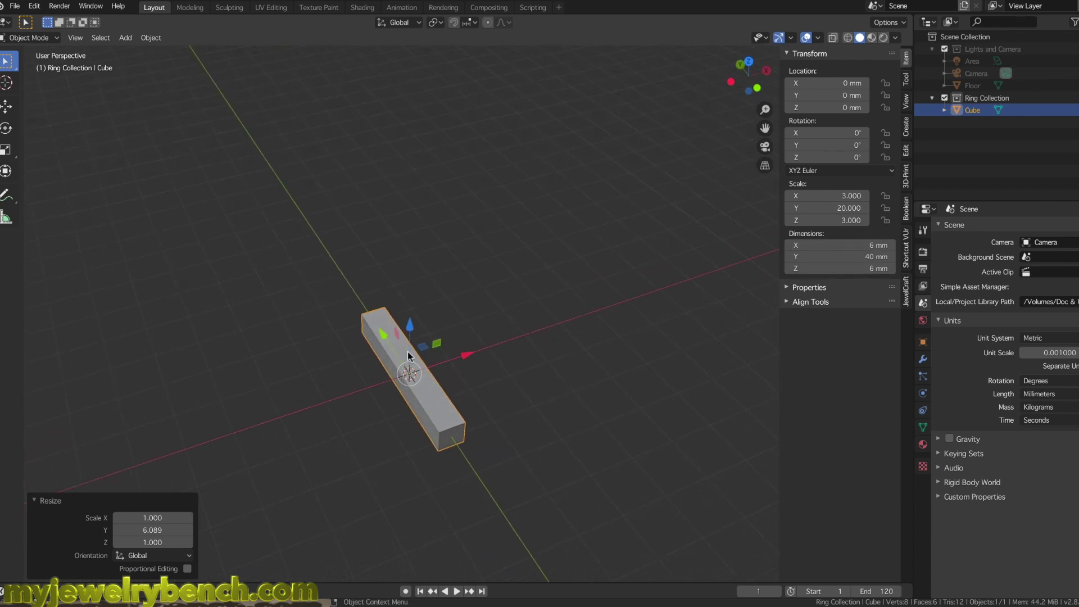
pyautogui.moveTo(362, 373); pyautogui.dragTo(515, 403, button='middle')
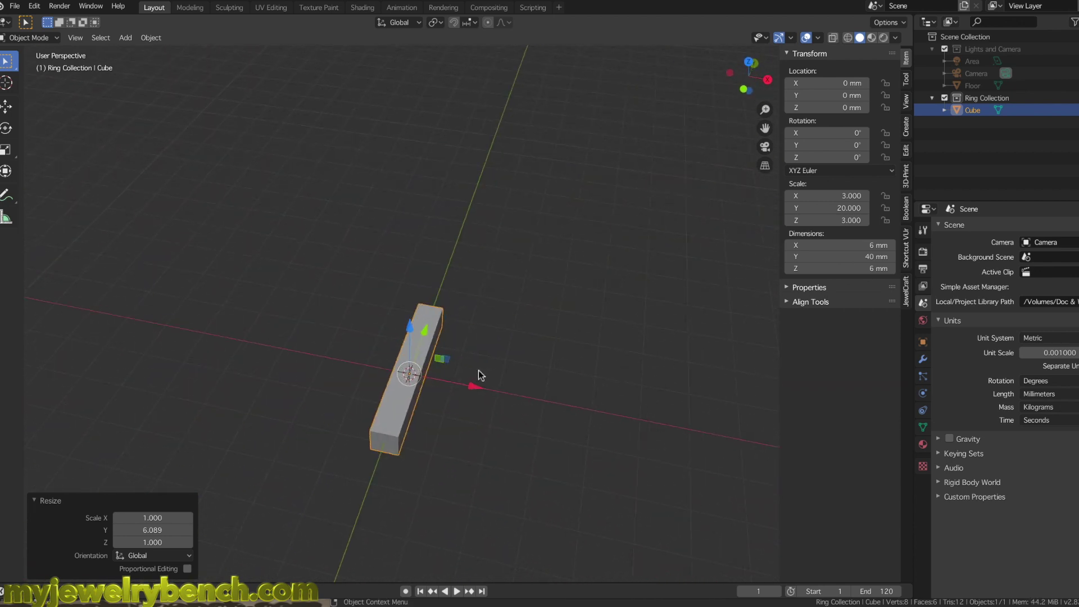
# Step: Enter Edit Mode on the bar and add a crosswise loop cut toward its +Y end with a slide factor of about -0.423
pyautogui.moveTo(445, 353); pyautogui.dragTo(423, 351, button='middle')
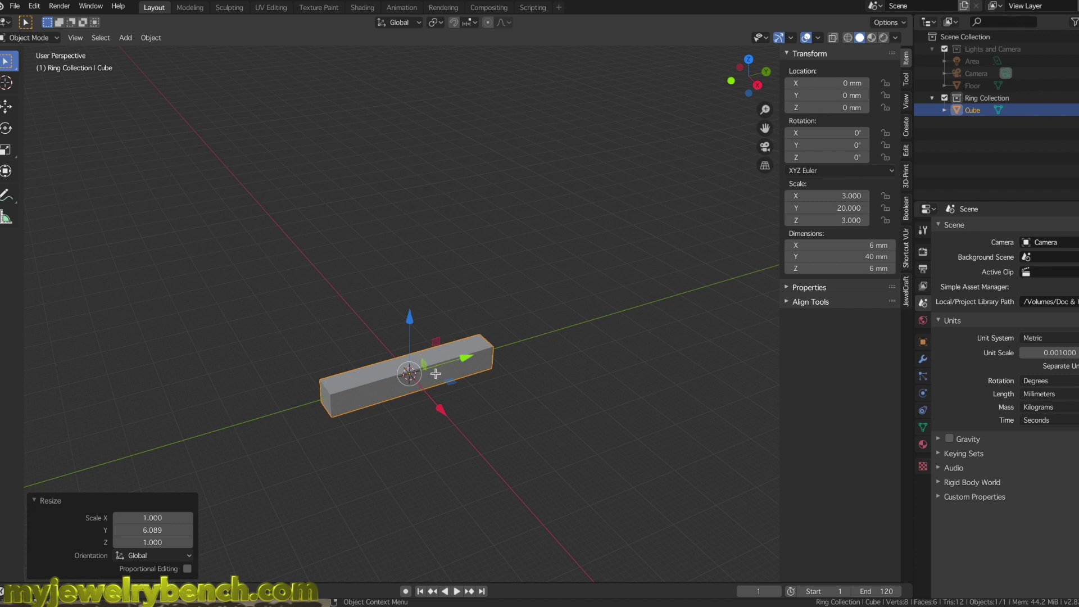
pyautogui.press('Tab')
pyautogui.moveTo(450, 383); pyautogui.dragTo(431, 380, button='middle')
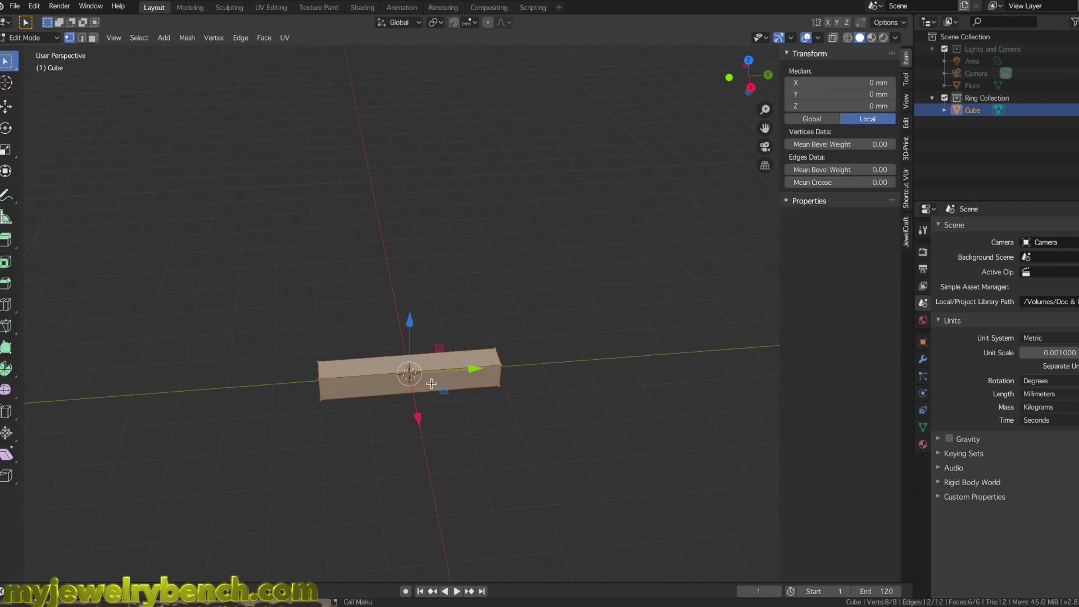
pyautogui.scroll(5, 430, 383)
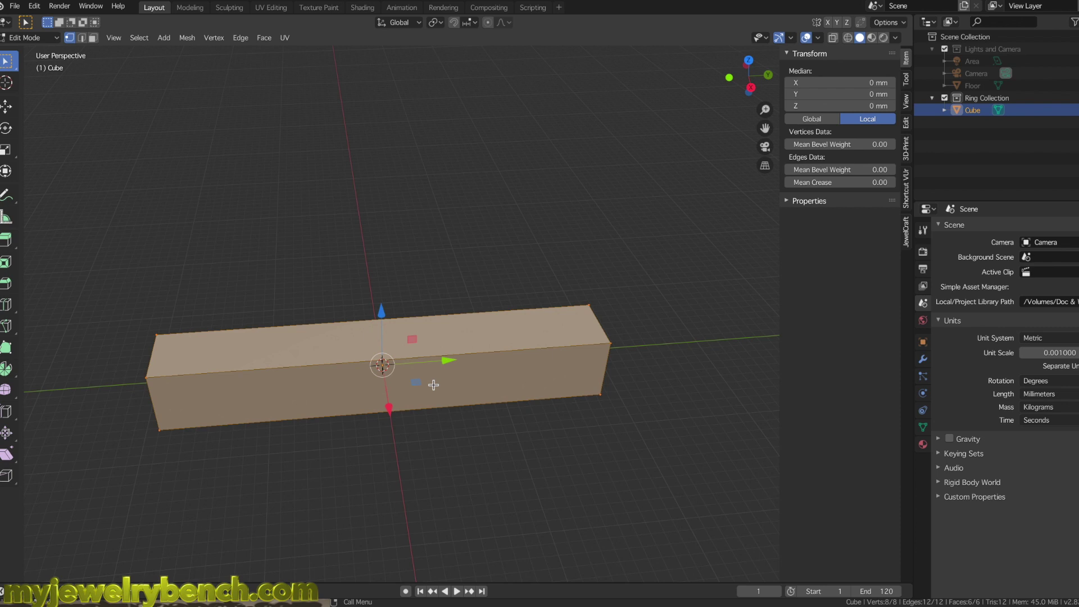
pyautogui.hotkey('ctrl', 'r')
pyautogui.click(398, 365)
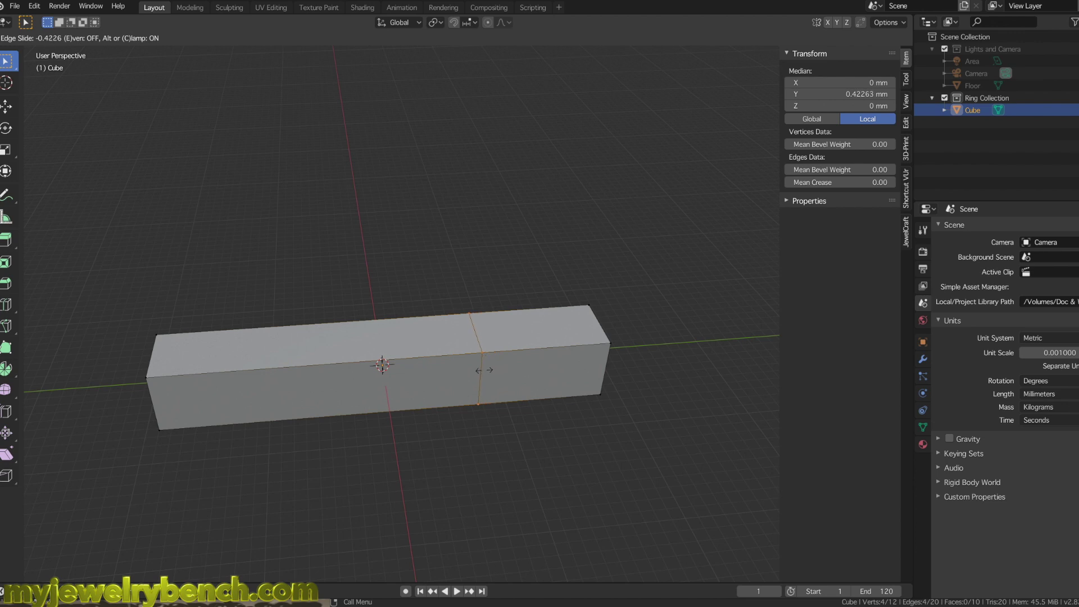
pyautogui.click(484, 368)
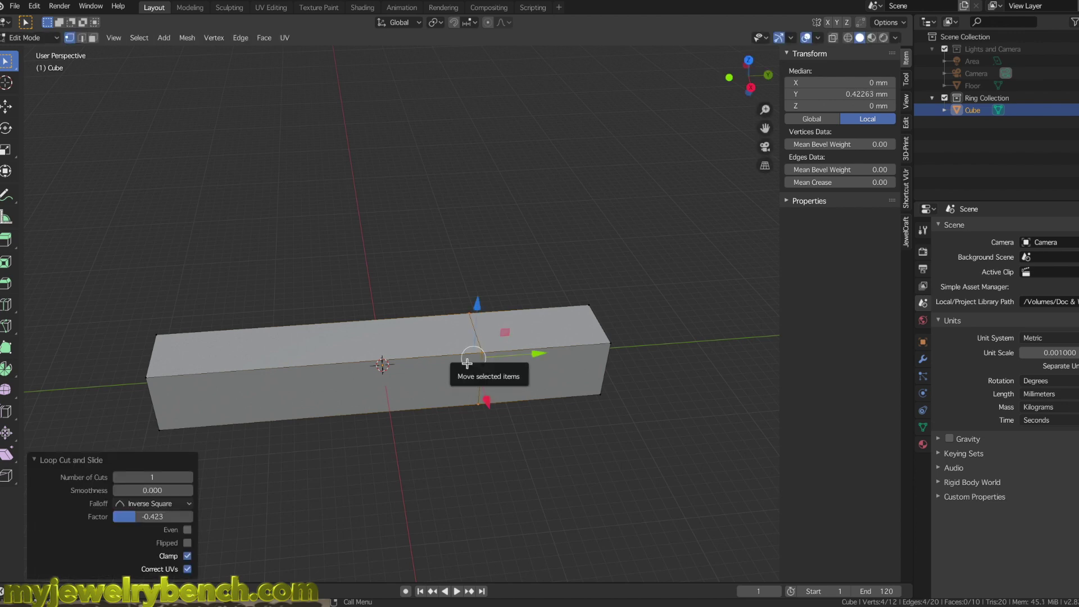
# Step: Add a second crosswise loop cut between the bar's centre and the first cut, with a slide factor of about 0.544
pyautogui.hotkey('ctrl', 'r')
pyautogui.click(470, 362)
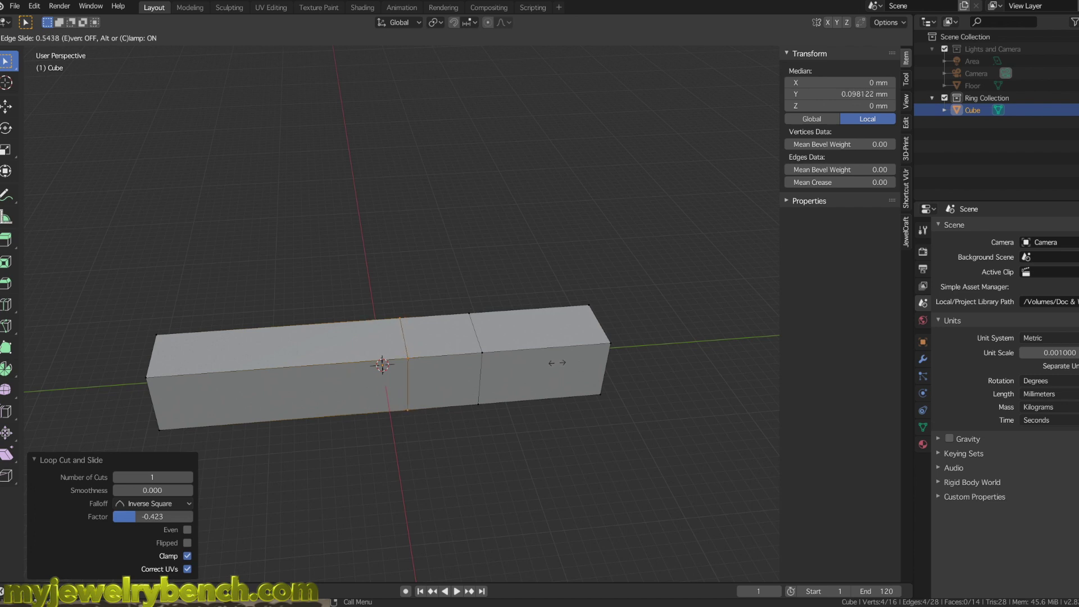
pyautogui.click(557, 362)
pyautogui.moveTo(558, 366); pyautogui.dragTo(426, 304, button='middle')
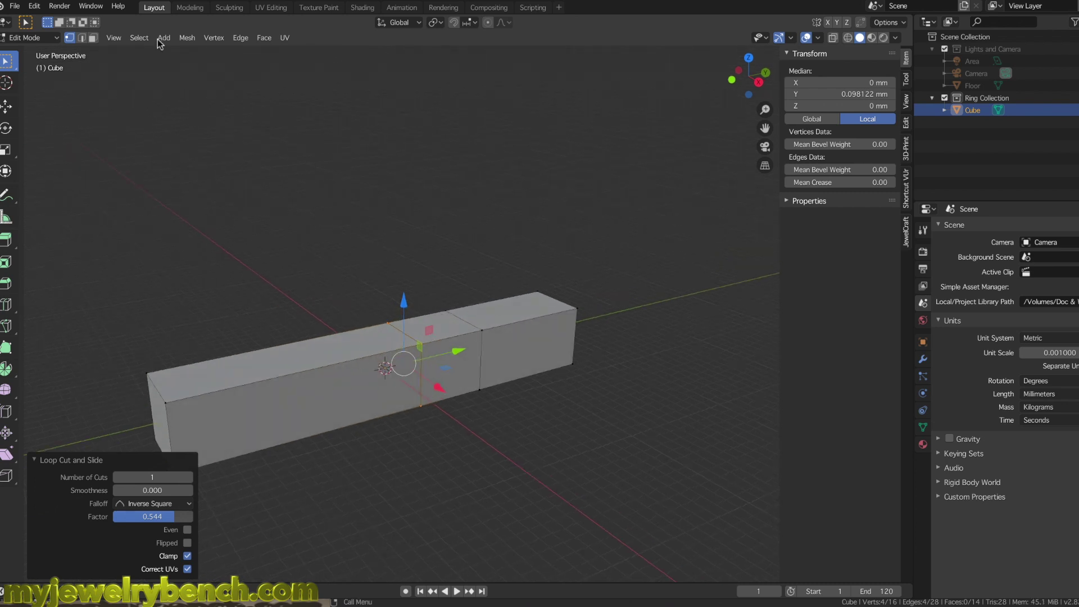
# Step: Extrude the two opposite side faces between the loop cuts and scale them about 4.613 along X to form the cross arms
pyautogui.click(93, 38)
pyautogui.click(461, 362)
pyautogui.moveTo(461, 362); pyautogui.dragTo(545, 391, button='middle')
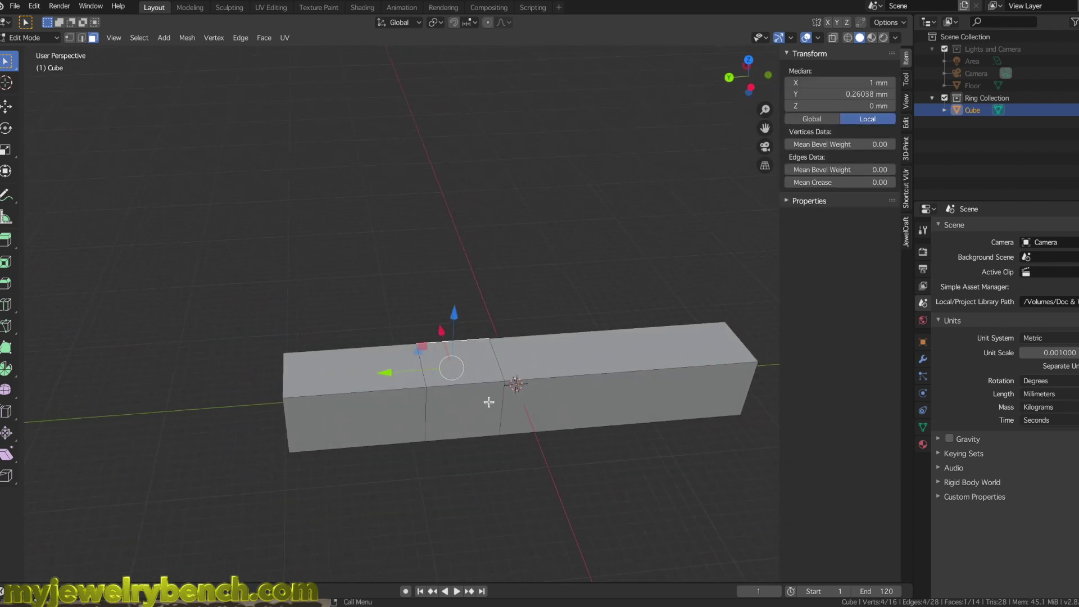
pyautogui.keyDown('shift'); pyautogui.click(447, 400); pyautogui.keyUp('shift')
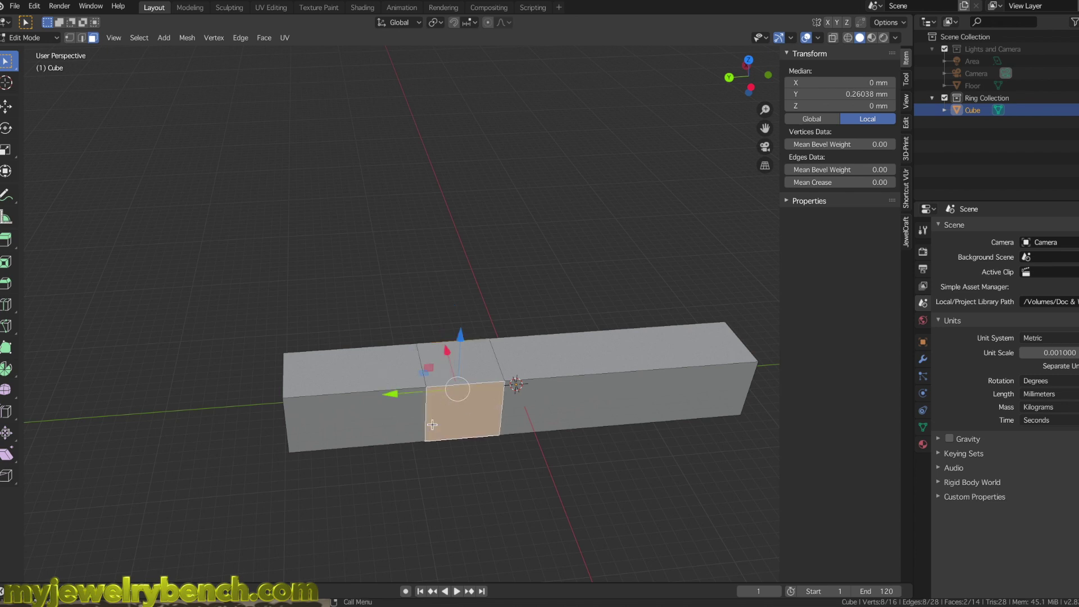
pyautogui.moveTo(494, 413); pyautogui.dragTo(382, 396, button='middle')
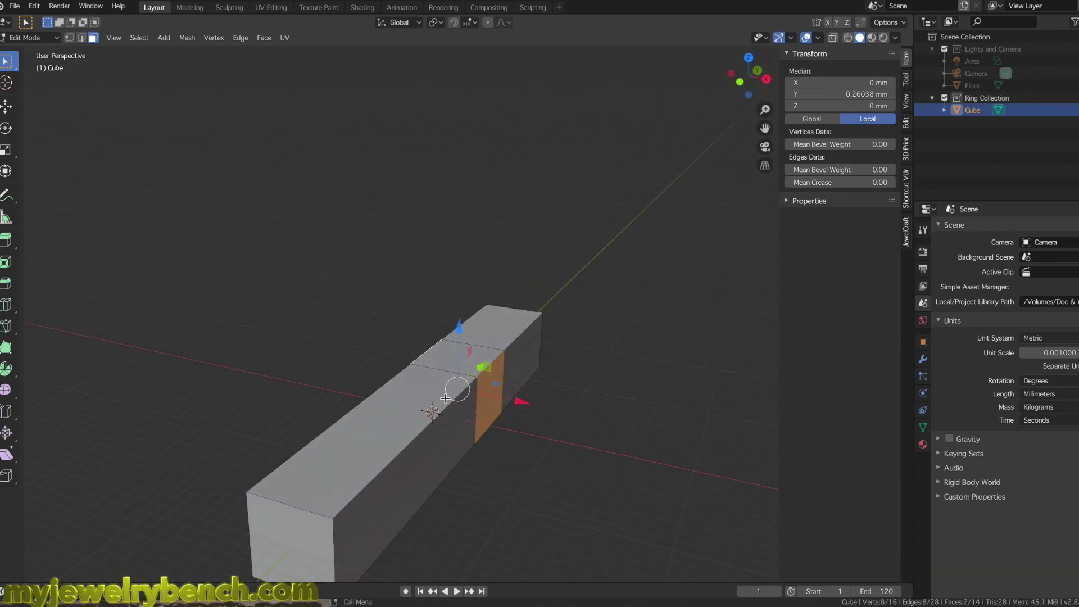
pyautogui.moveTo(495, 388); pyautogui.dragTo(428, 397, button='middle')
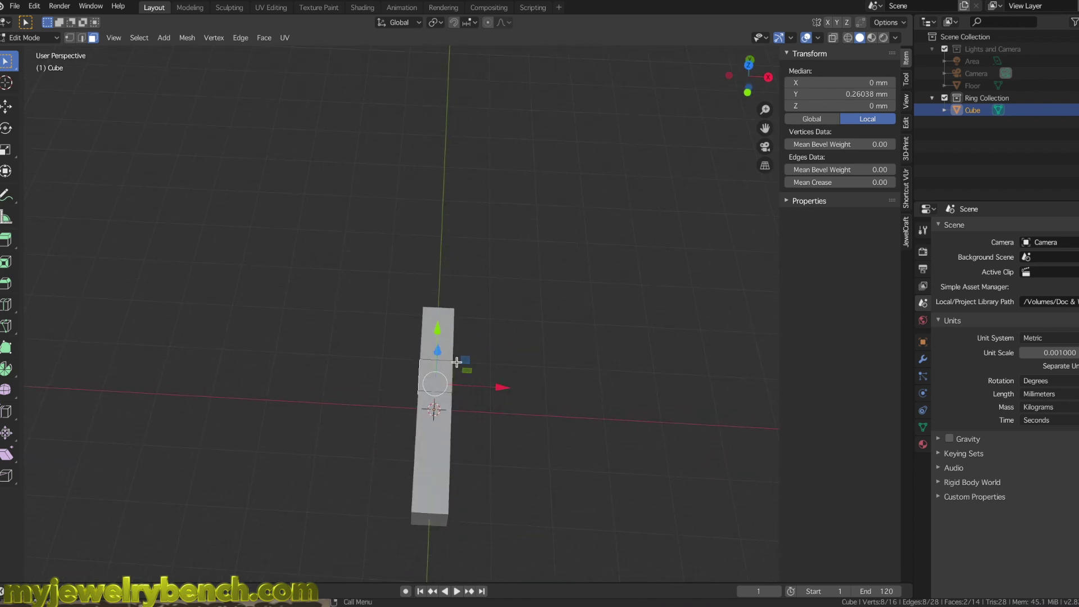
pyautogui.press('e')
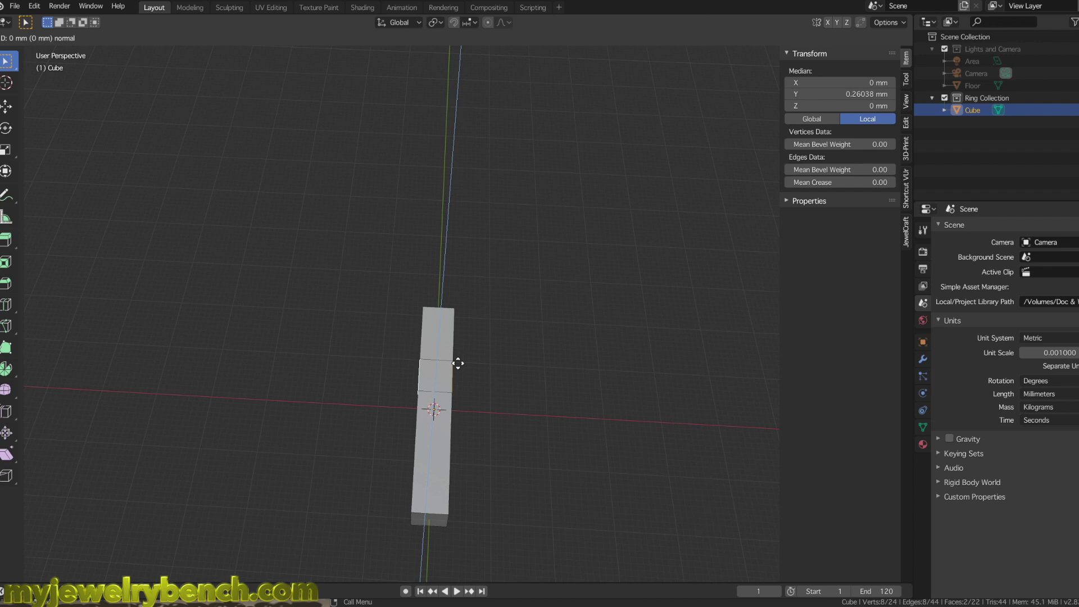
pyautogui.press('s')
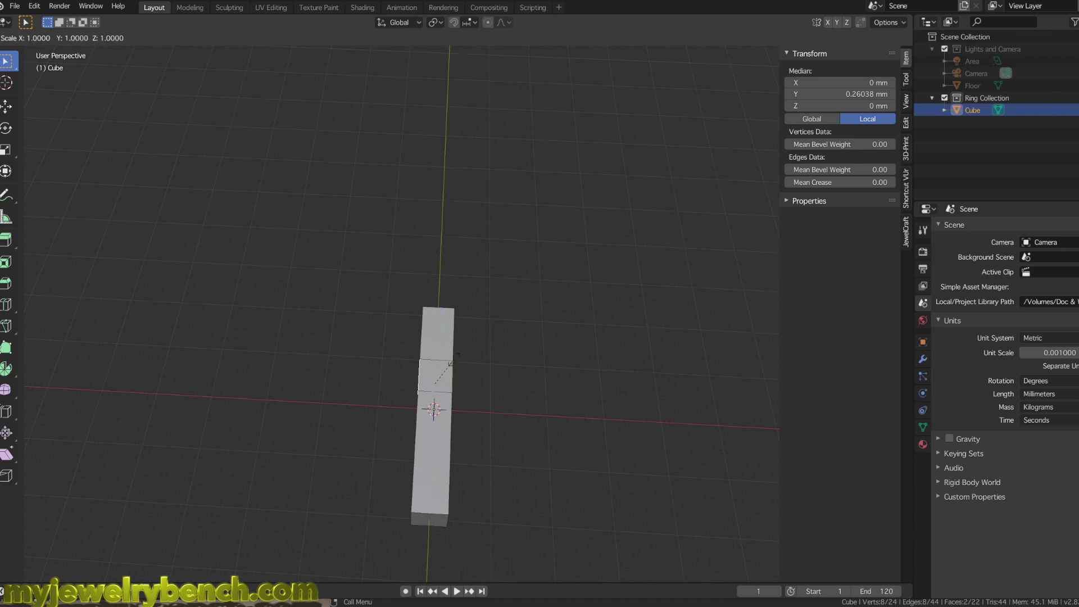
pyautogui.press('x')
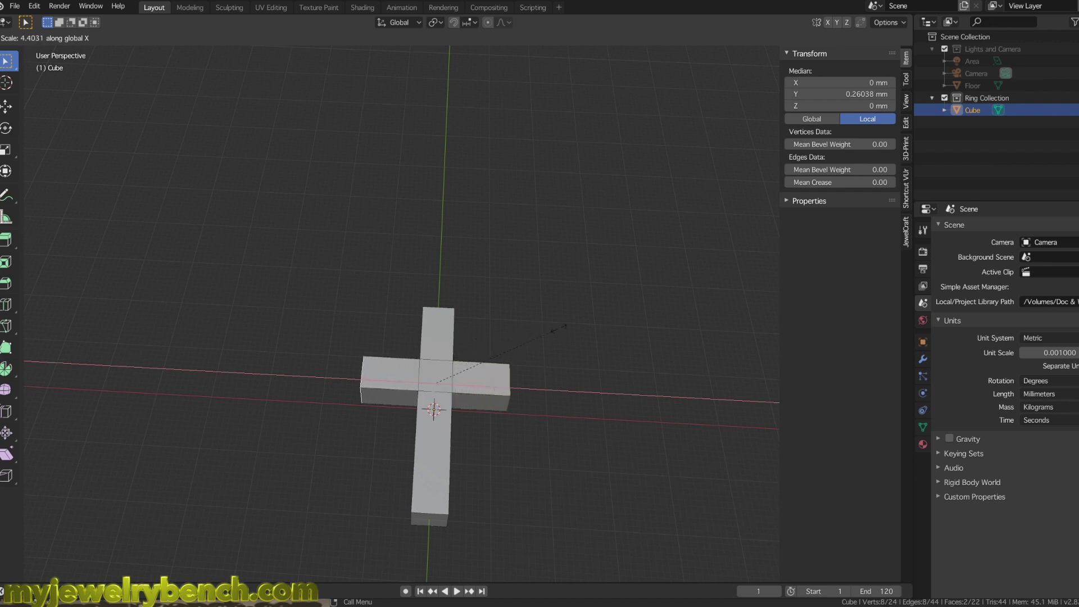
pyautogui.click(565, 329)
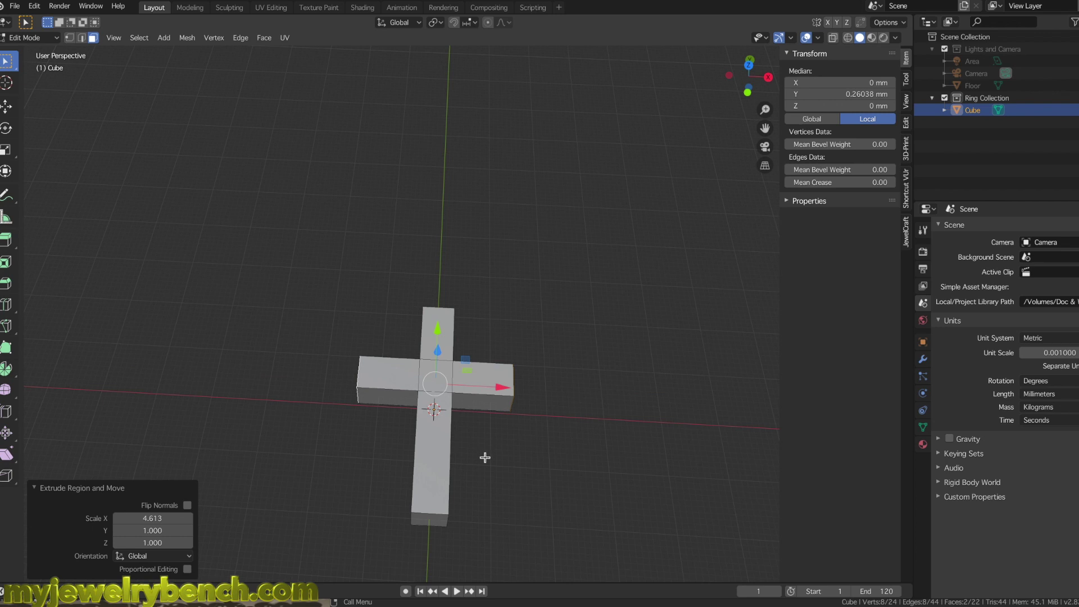
pyautogui.moveTo(474, 425); pyautogui.dragTo(475, 332, button='middle')
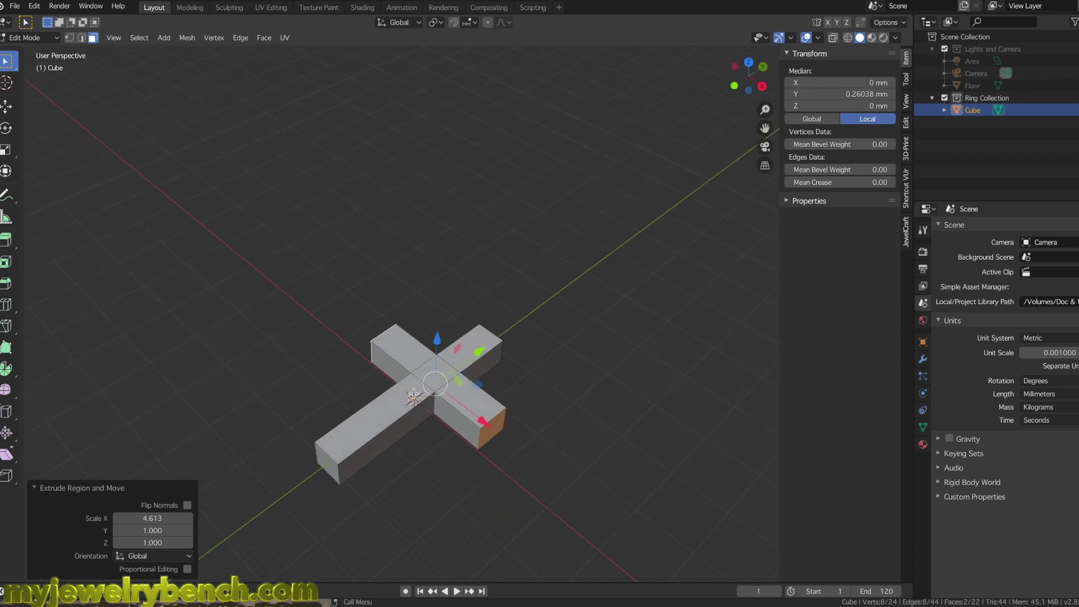
# Step: Return to Object Mode and flatten the cross along Z to a thickness of about 1.76 mm
pyautogui.press('Tab')
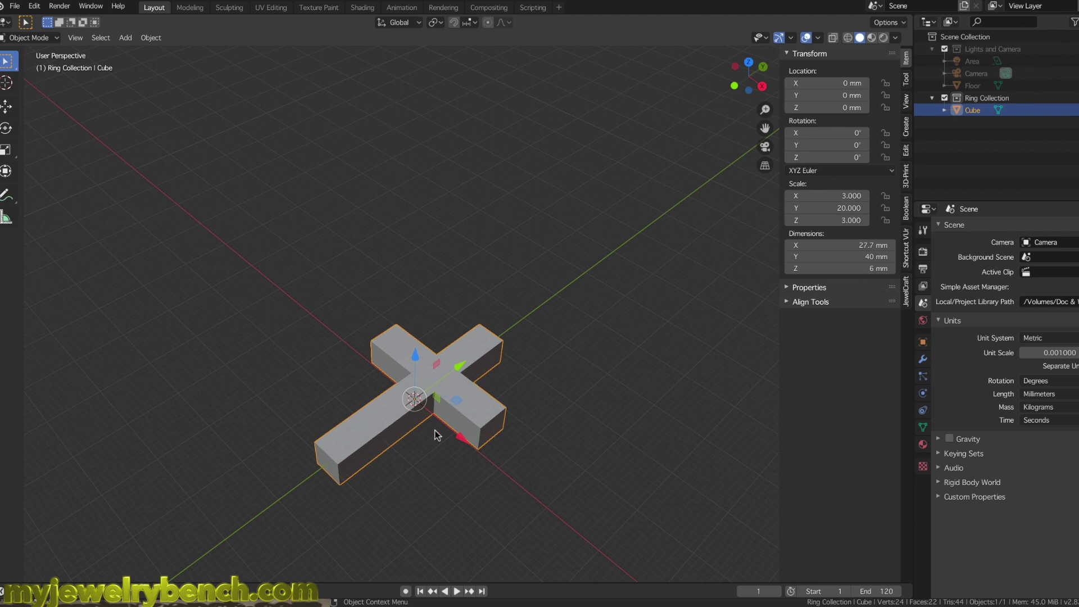
pyautogui.moveTo(419, 392); pyautogui.dragTo(410, 339, button='middle')
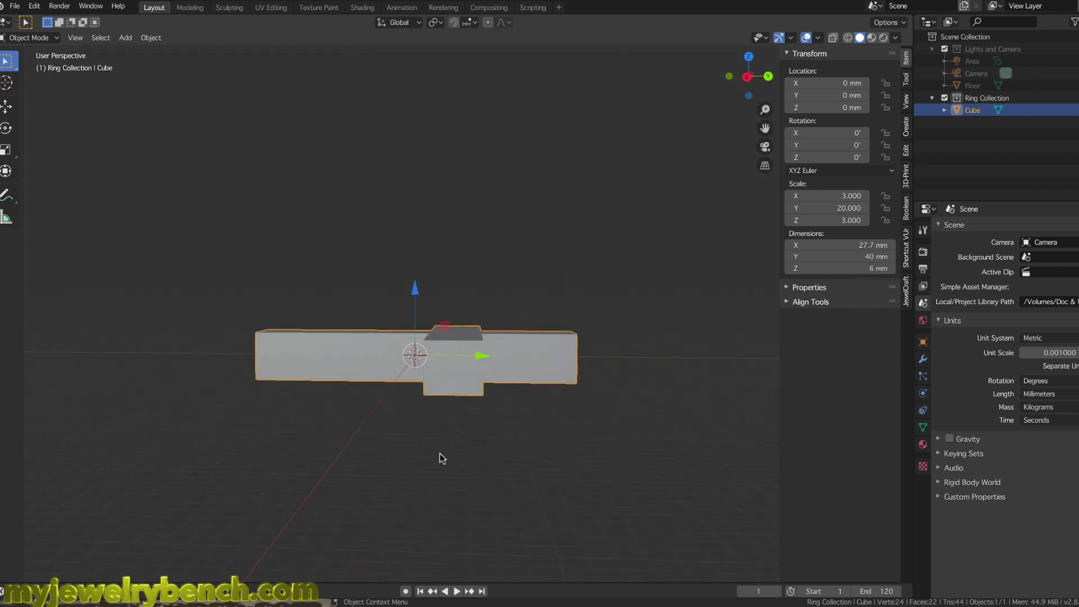
pyautogui.press('s')
pyautogui.press('z')
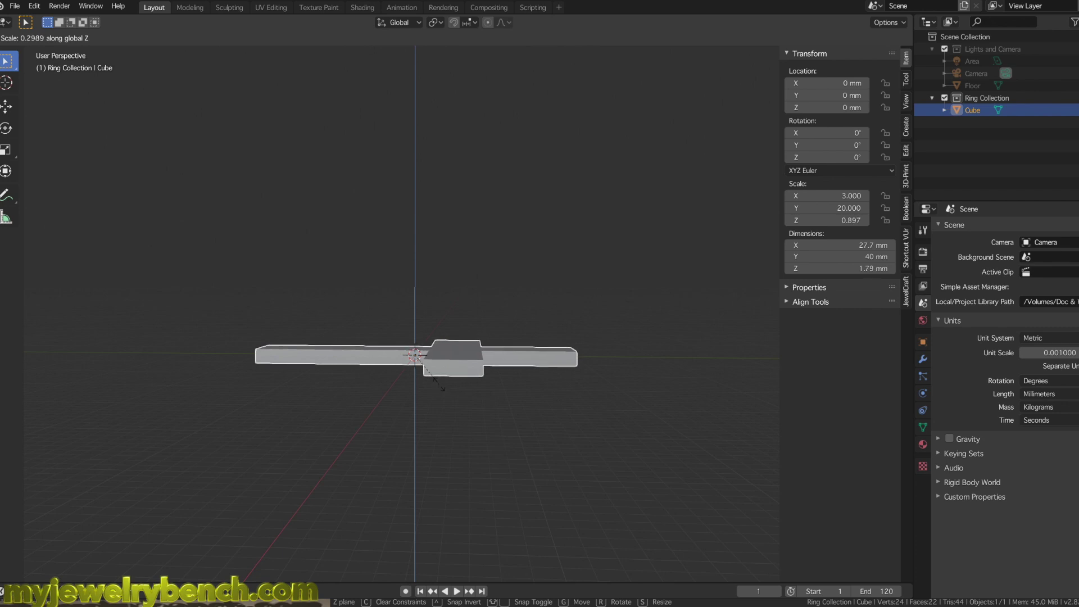
pyautogui.click(441, 386)
pyautogui.moveTo(407, 393); pyautogui.dragTo(520, 450, button='middle')
pyautogui.moveTo(440, 450); pyautogui.dragTo(352, 336, button='middle')
pyautogui.scroll(5, 352, 336)
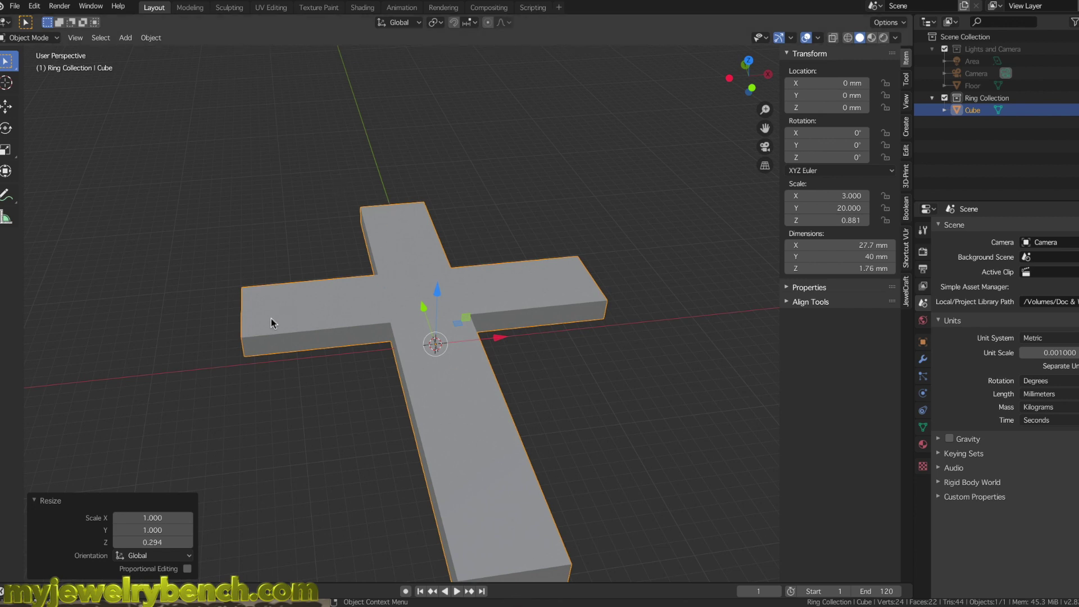
# Step: Add a path curve at the world origin and raise it about 2.12 mm along Z, above the cross
pyautogui.scroll(-3, 284, 200)
pyautogui.moveTo(285, 200); pyautogui.dragTo(406, 301, button='middle')
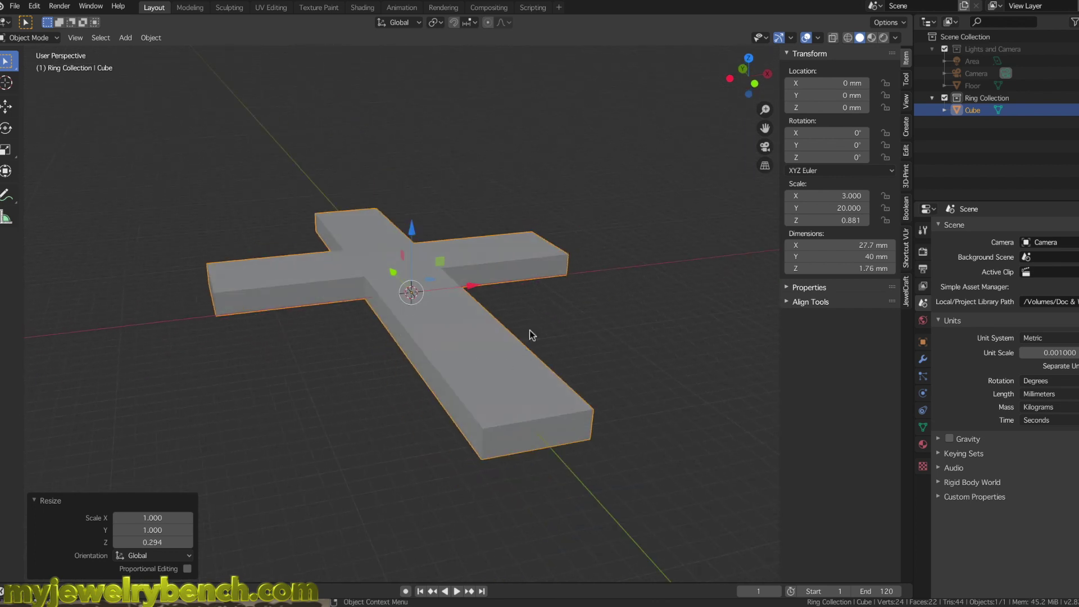
pyautogui.moveTo(360, 181); pyautogui.dragTo(301, 269, button='middle')
pyautogui.scroll(-1, 301, 268)
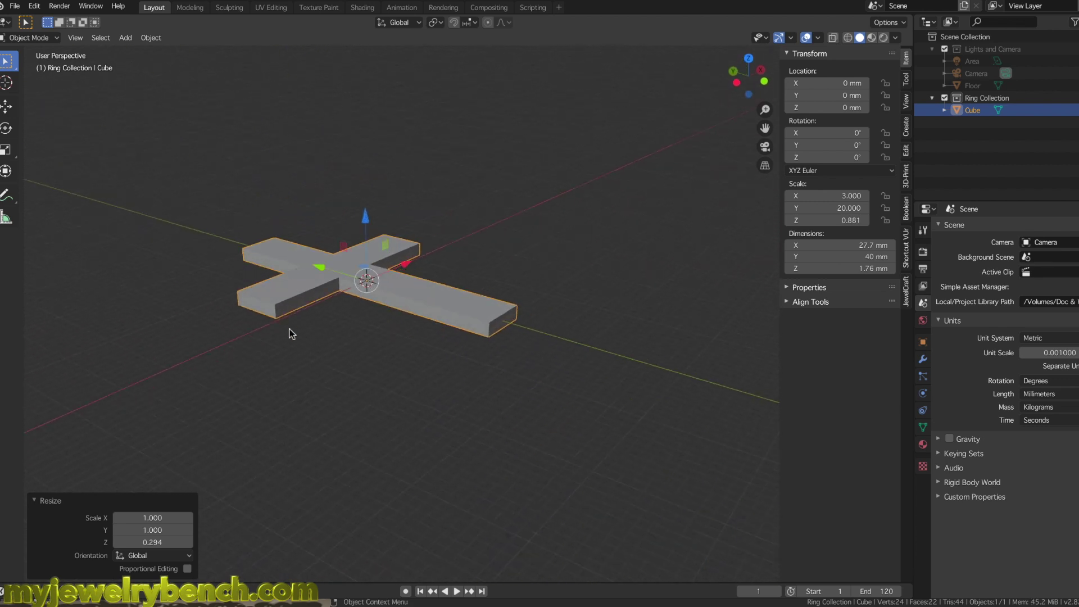
pyautogui.hotkey('shift', 'a')
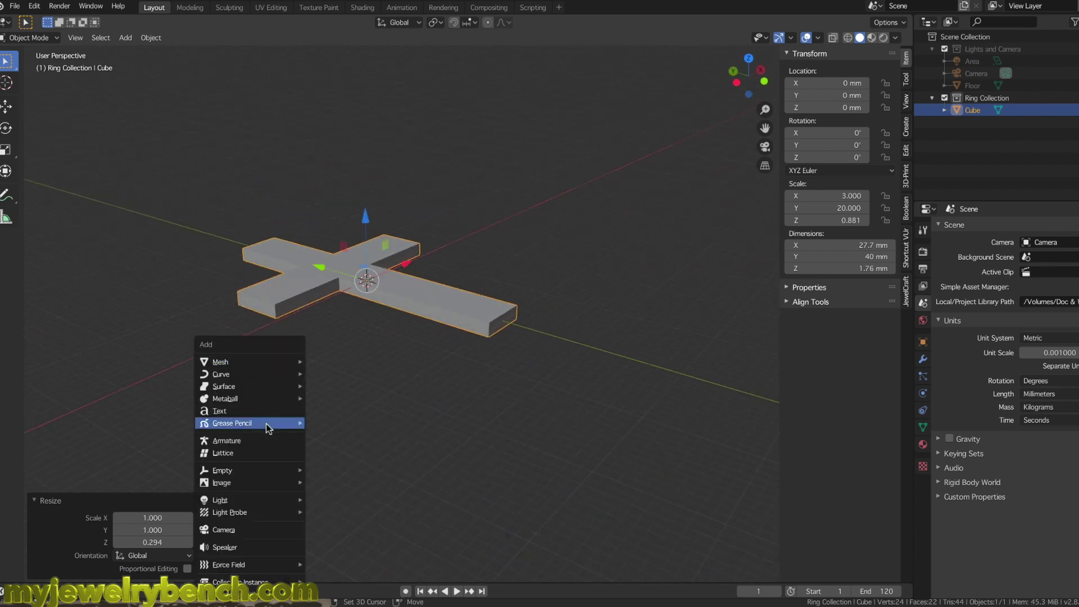
pyautogui.moveTo(235, 376)
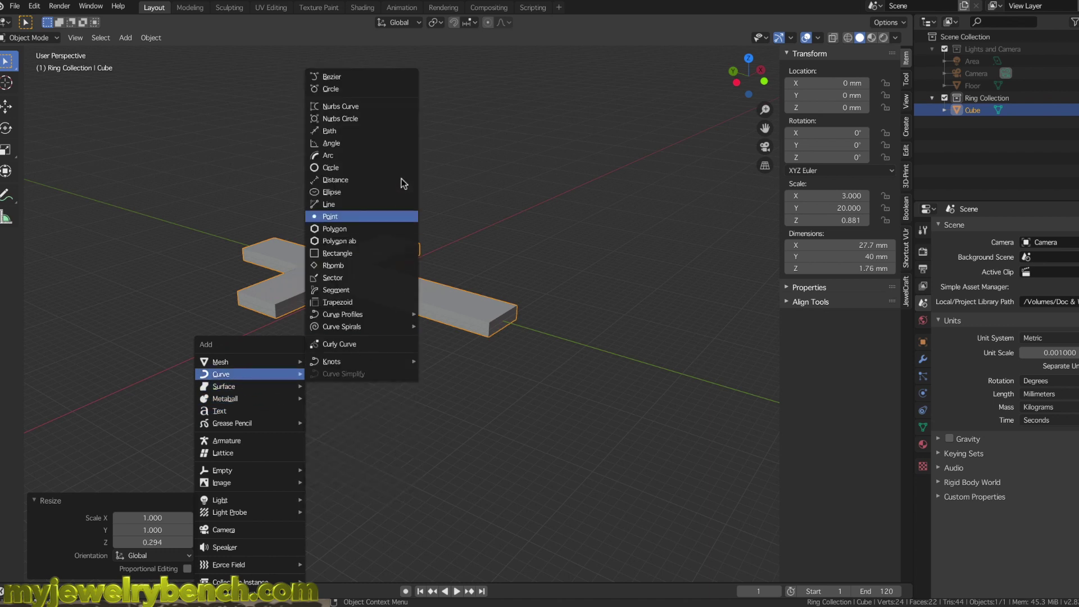
pyautogui.click(342, 138)
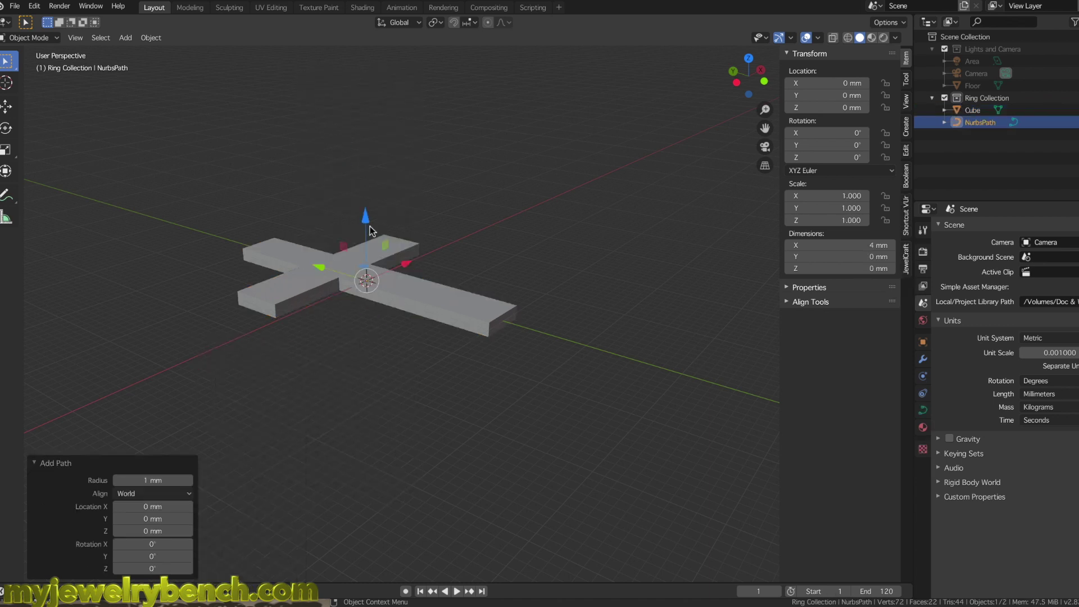
pyautogui.press('g')
pyautogui.press('z')
pyautogui.click(365, 199)
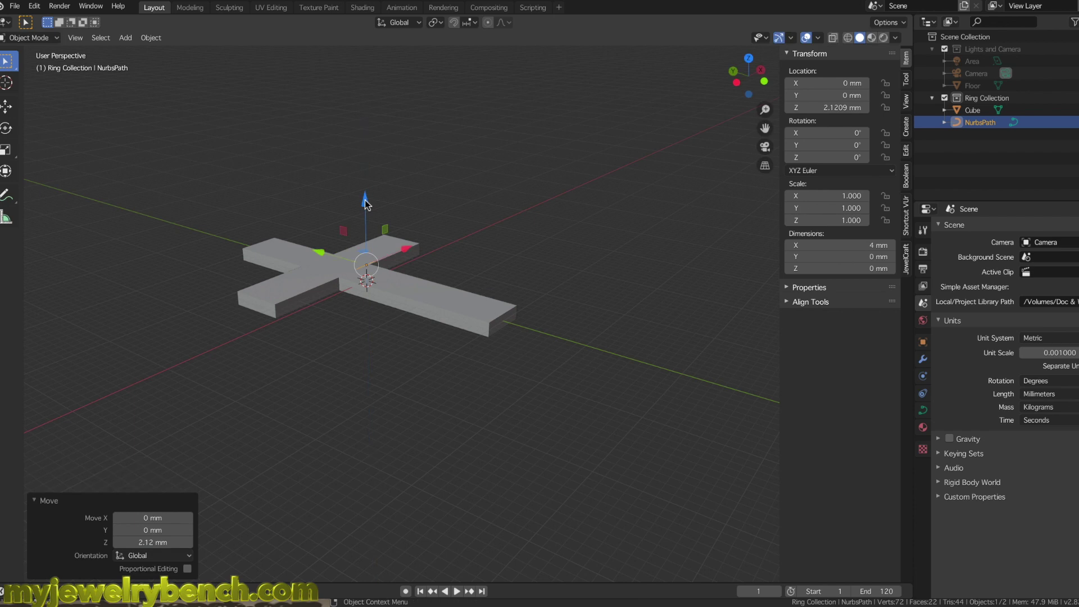
# Step: In top view, move the path about 4.93 mm along Y onto the crossbar and scale it uniformly to about 24.4 mm long
pyautogui.moveTo(386, 293); pyautogui.dragTo(235, 227, button='middle')
pyautogui.moveTo(369, 308); pyautogui.dragTo(262, 309, button='middle')
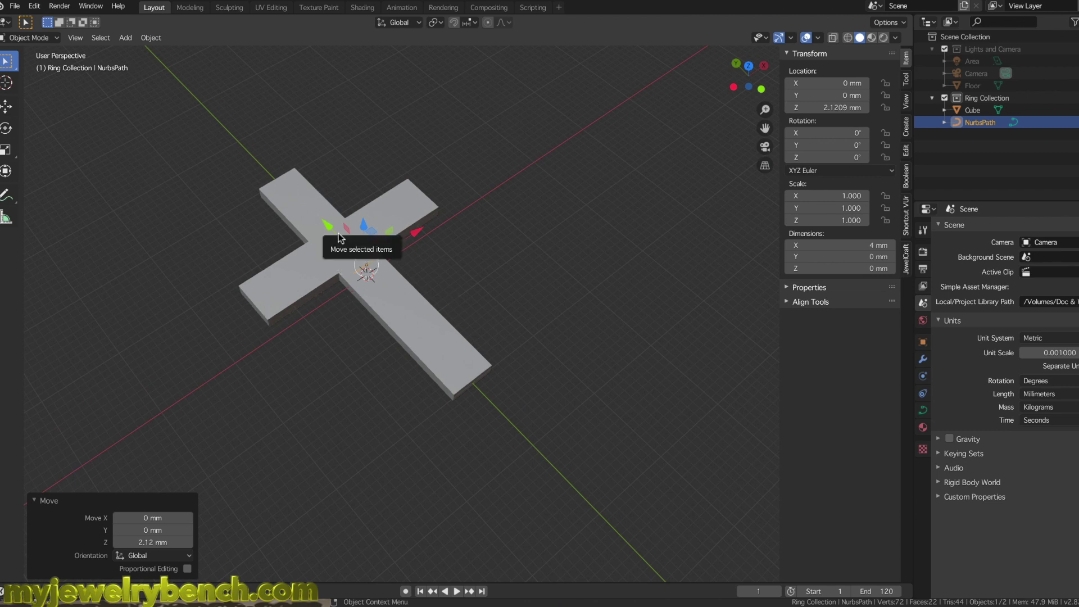
pyautogui.press('KP_7')
pyautogui.moveTo(366, 200); pyautogui.dragTo(365, 163)
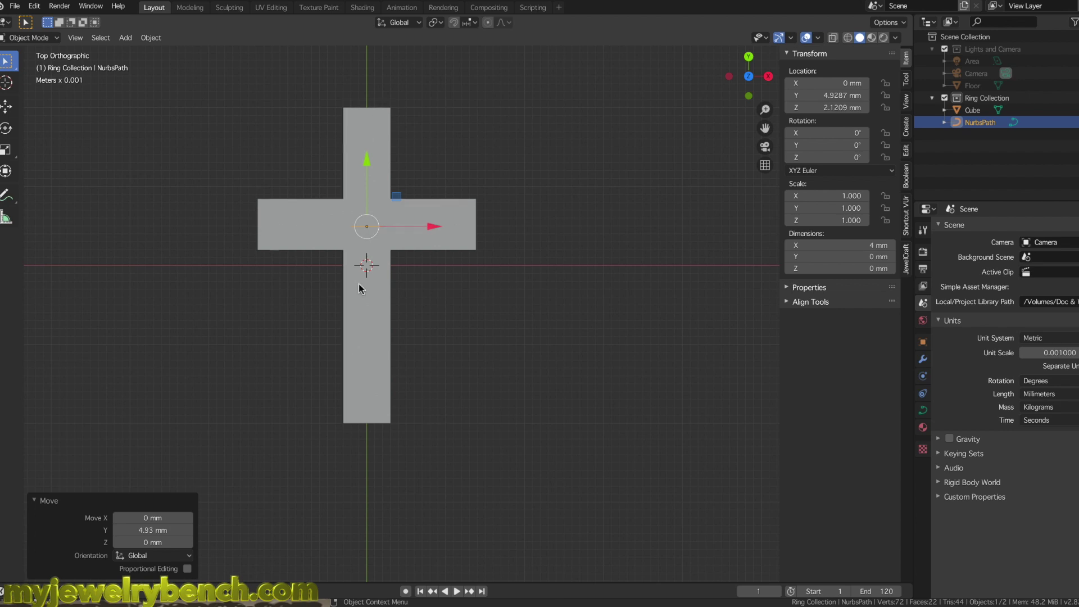
pyautogui.press('s')
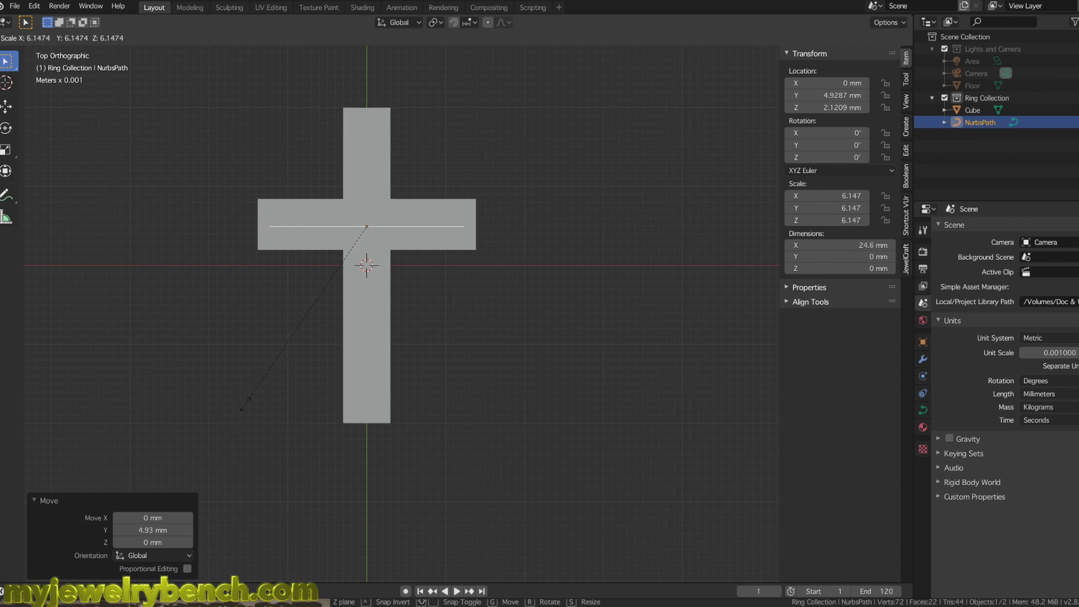
pyautogui.click(250, 407)
# Step: Lower the path about 1.04 mm along Z so it lies just above the crossbar's upper surface
pyautogui.moveTo(373, 270); pyautogui.dragTo(367, 161, button='middle')
pyautogui.moveTo(367, 162); pyautogui.dragTo(367, 170)
pyautogui.moveTo(367, 170); pyautogui.dragTo(368, 235, button='middle')
pyautogui.scroll(2, 368, 235)
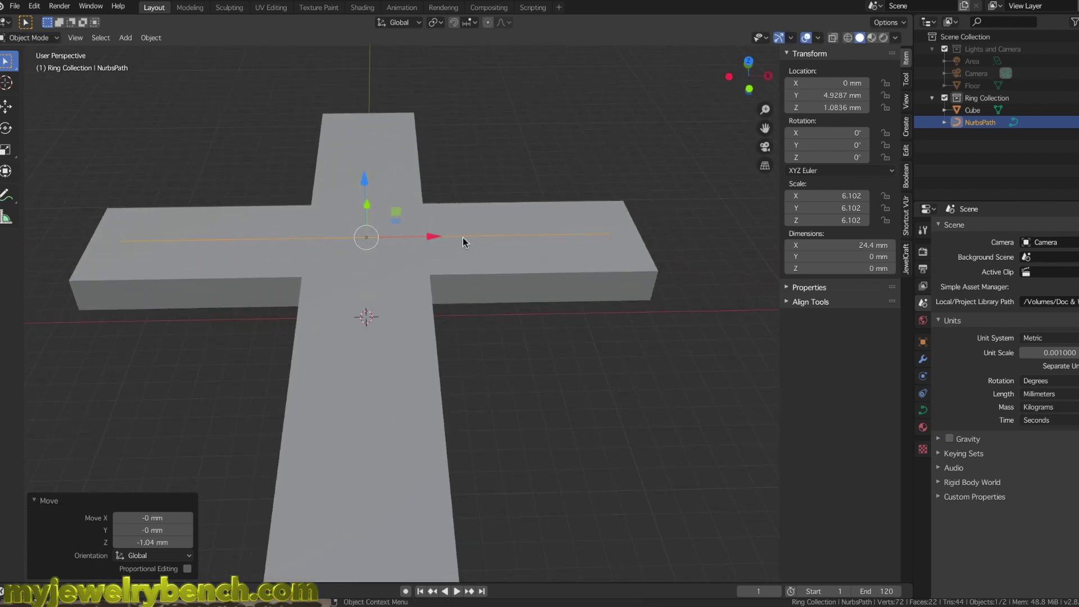
# Step: Duplicate the crossbar path in place and rotate the copy 90° about the global Z axis so it runs along the upright
pyautogui.click(463, 238)
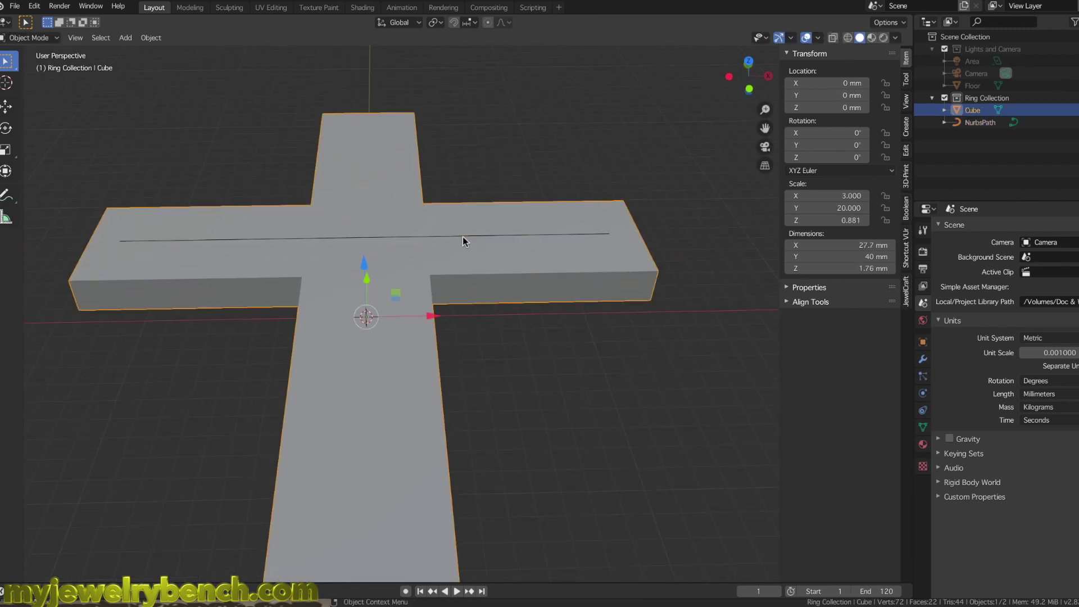
pyautogui.click(394, 237)
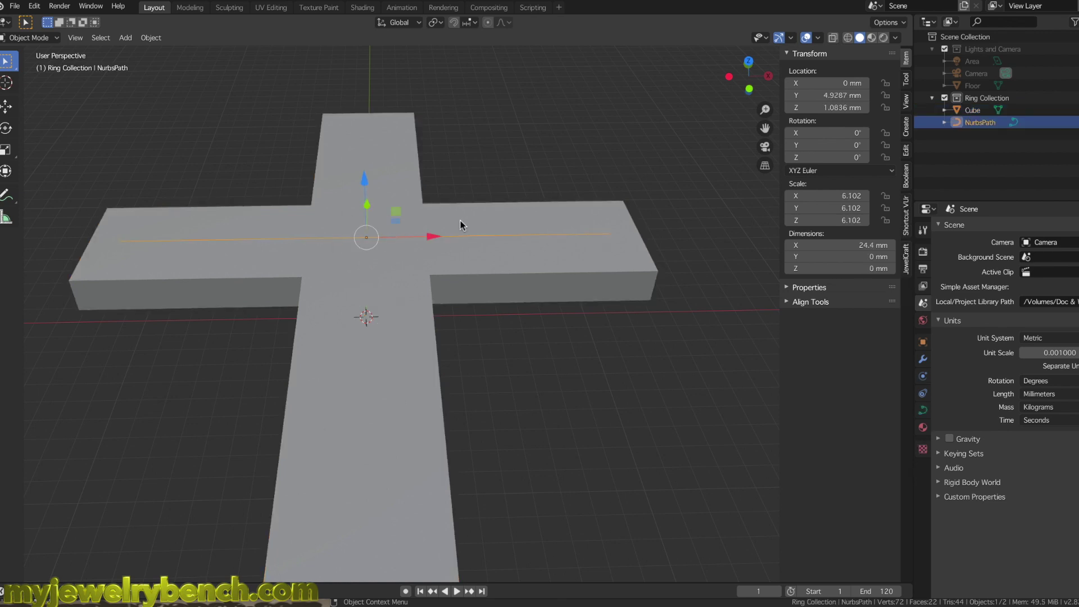
pyautogui.hotkey('shift', 'd')
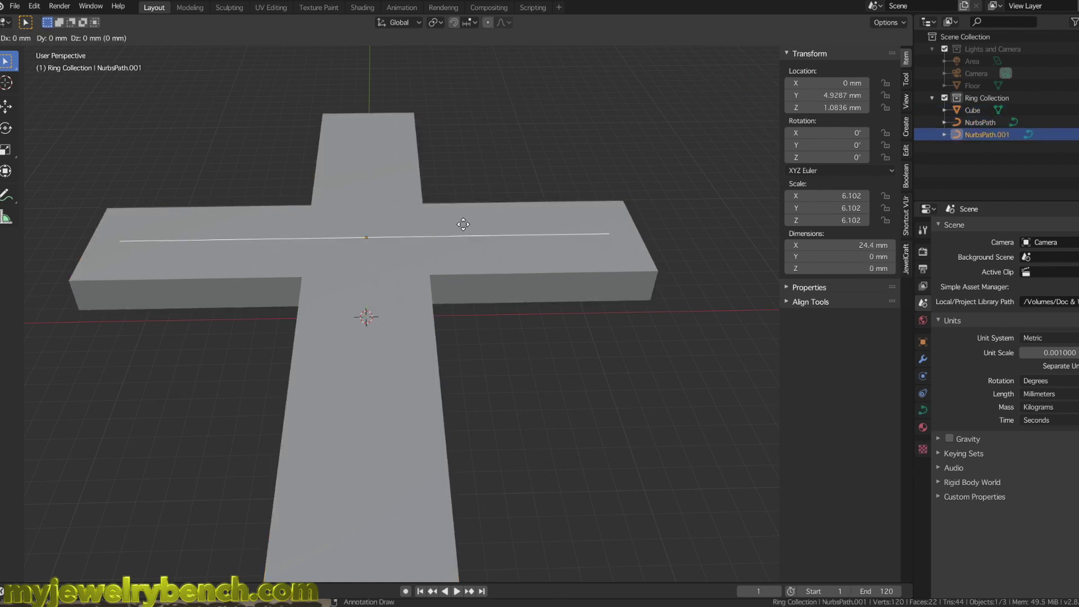
pyautogui.rightClick(463, 224)
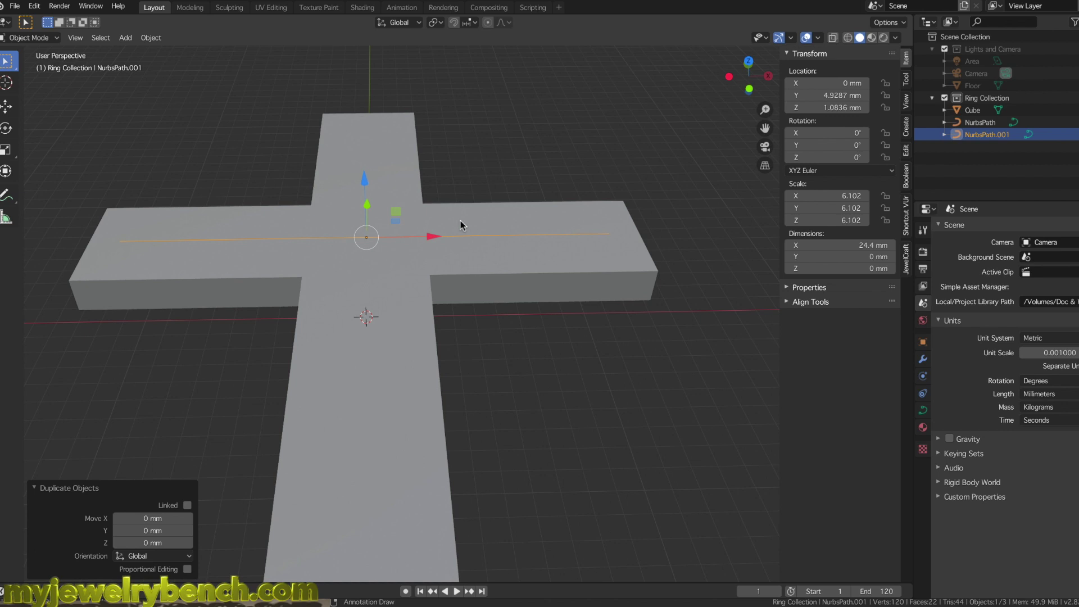
pyautogui.press('r')
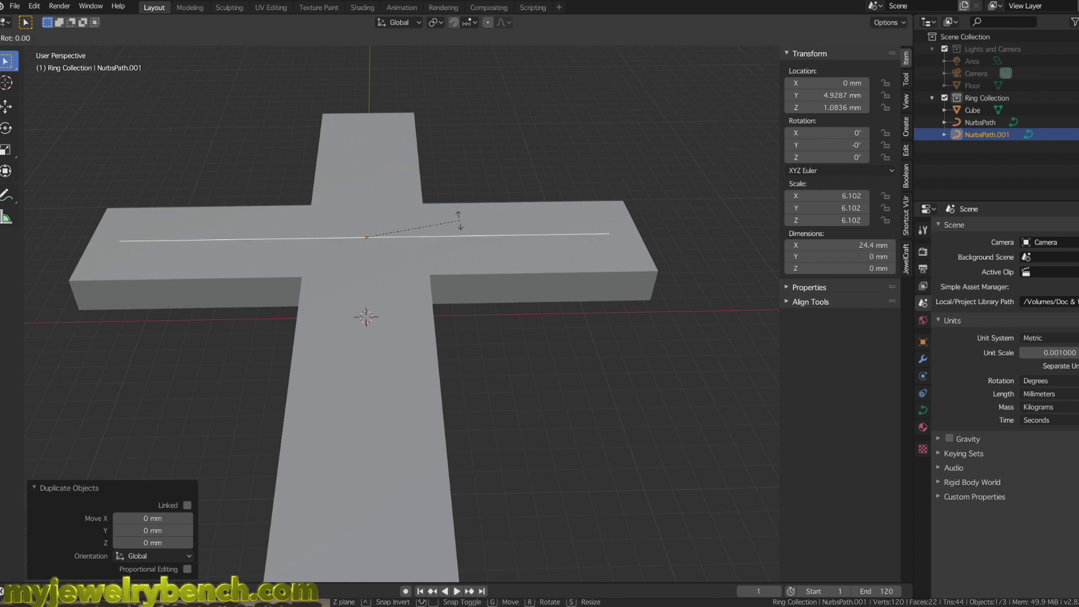
pyautogui.press('z')
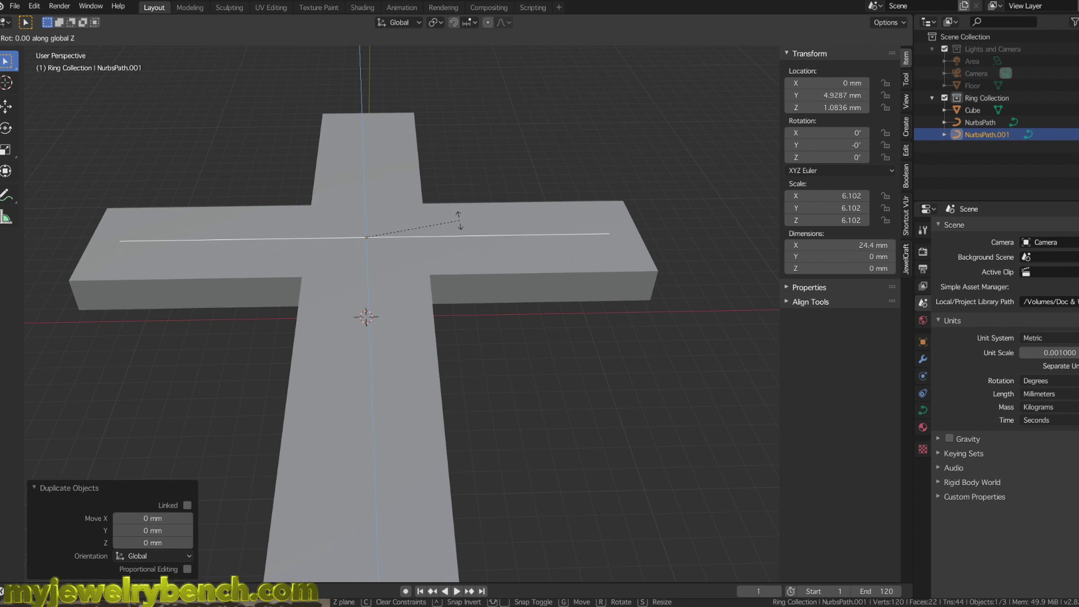
pyautogui.write('90')
pyautogui.press('Return')
pyautogui.moveTo(421, 253); pyautogui.dragTo(562, 199, button='middle')
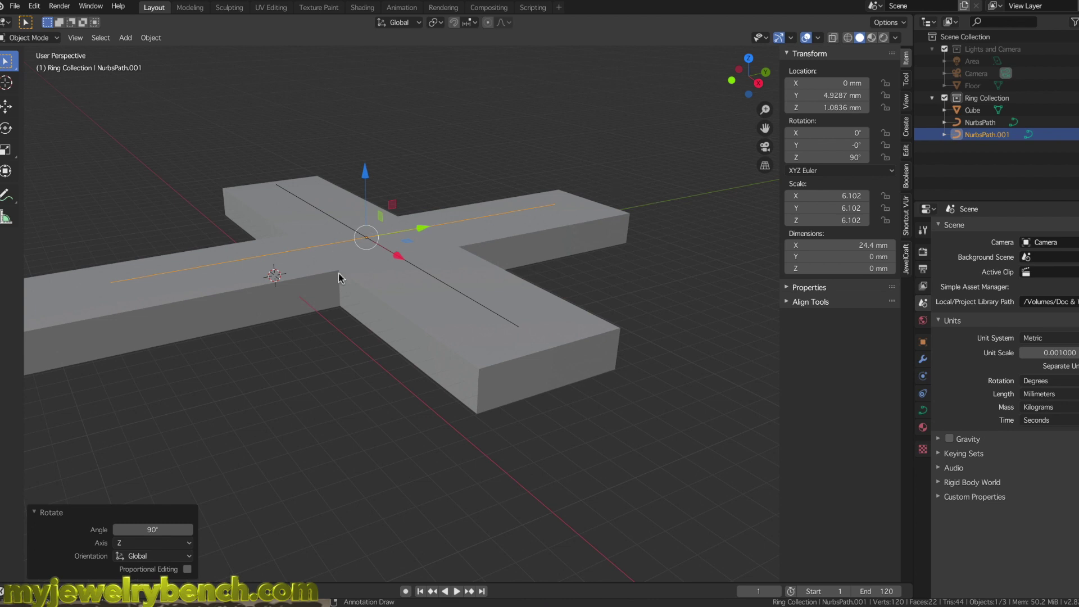
# Step: In top view, move the duplicated path about 0.48 mm in negative Y and stretch it along Y to about 42 mm
pyautogui.press('KP_7')
pyautogui.scroll(-2, 319, 281)
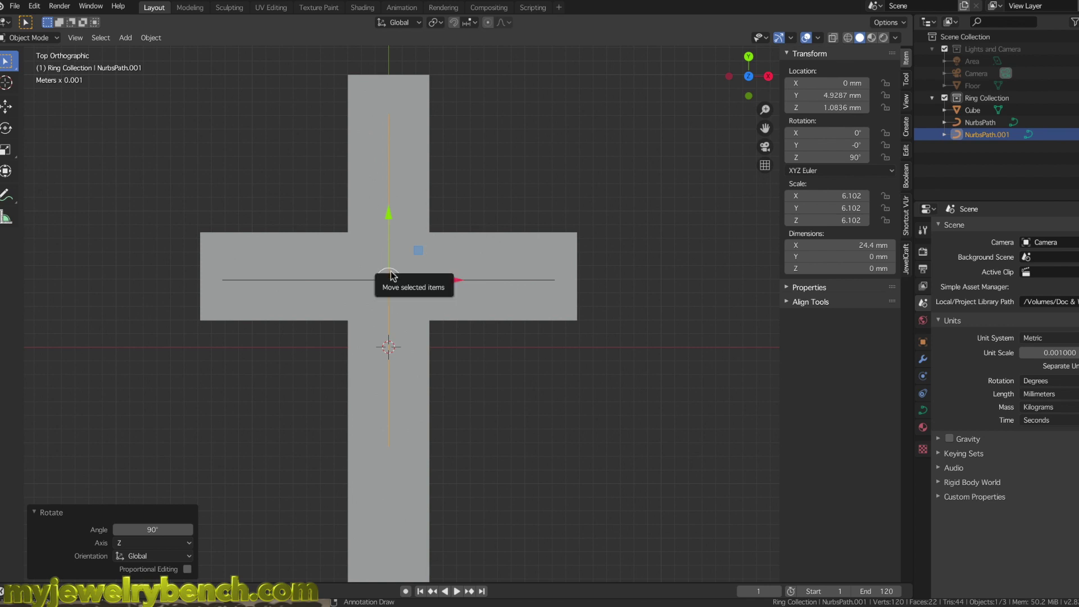
pyautogui.moveTo(390, 217)
pyautogui.mouseDown()
pyautogui.moveTo(390, 241)
pyautogui.moveTo(390, 207)
pyautogui.moveTo(390, 224)
pyautogui.mouseUp()
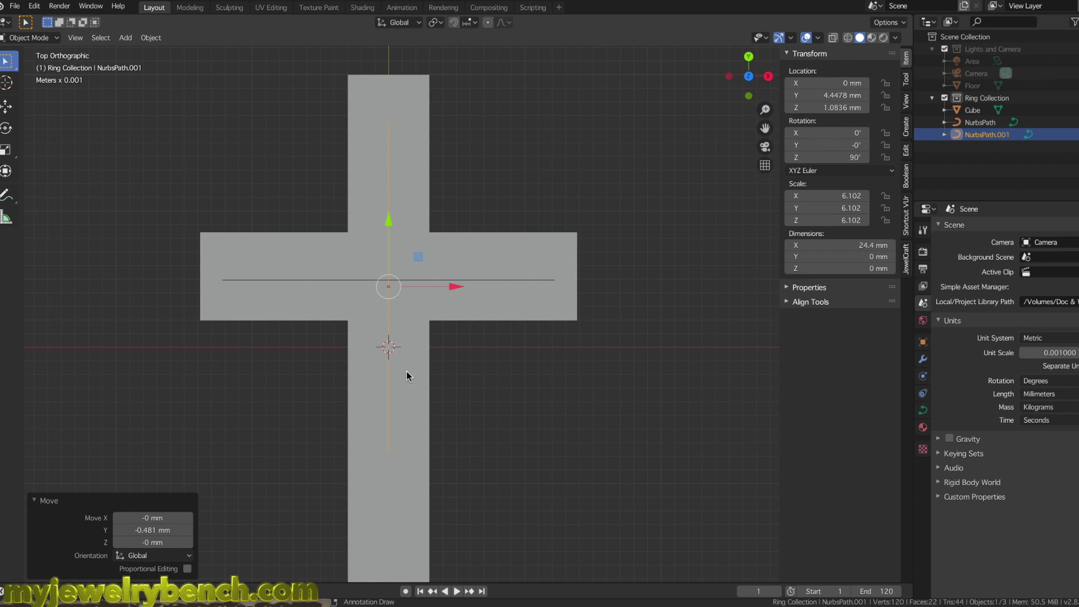
pyautogui.press('s')
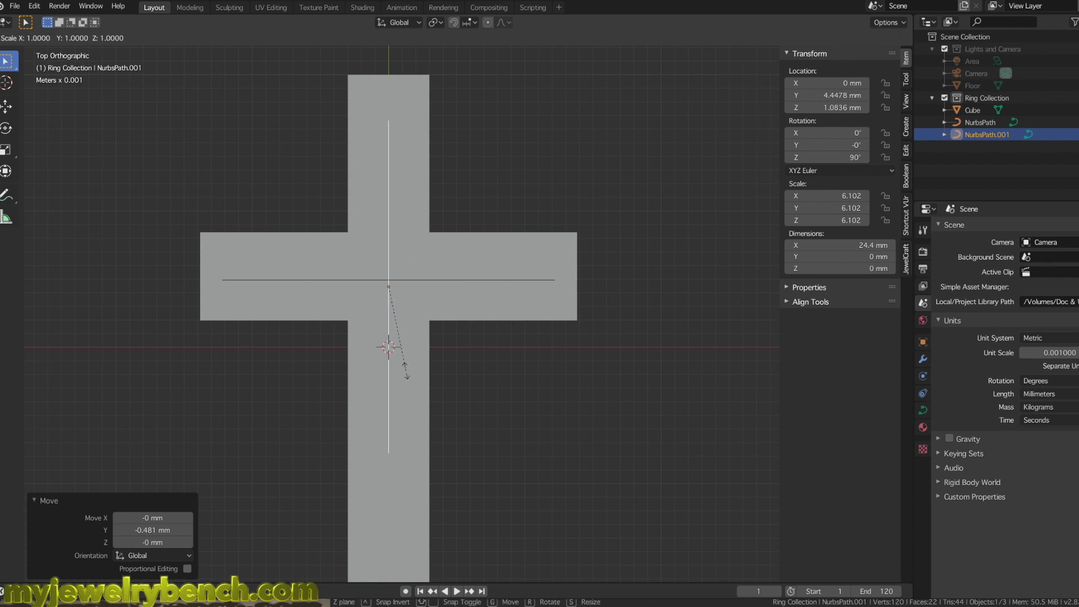
pyautogui.press('y')
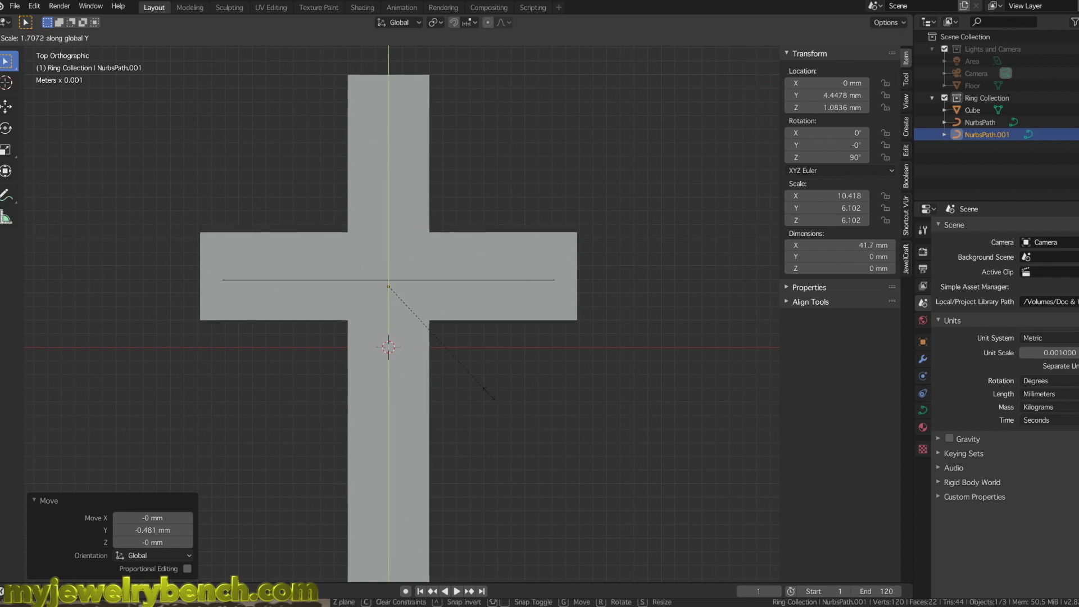
pyautogui.click(494, 400)
# Step: Enter Edit Mode on the upright's path and shorten its points along Y by a factor of about 0.818
pyautogui.press('Tab')
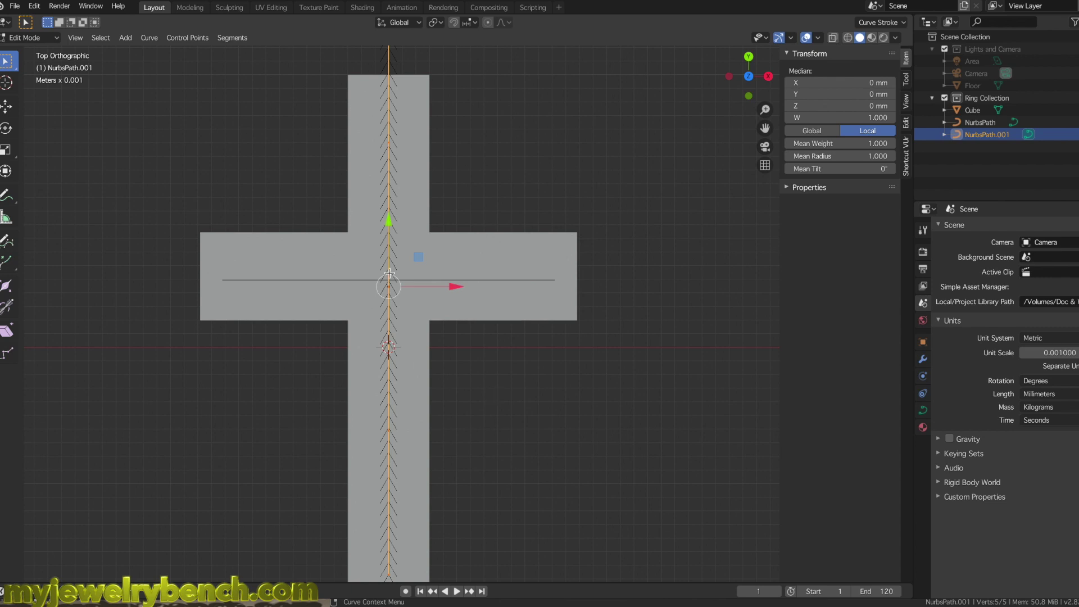
pyautogui.scroll(-4, 389, 300)
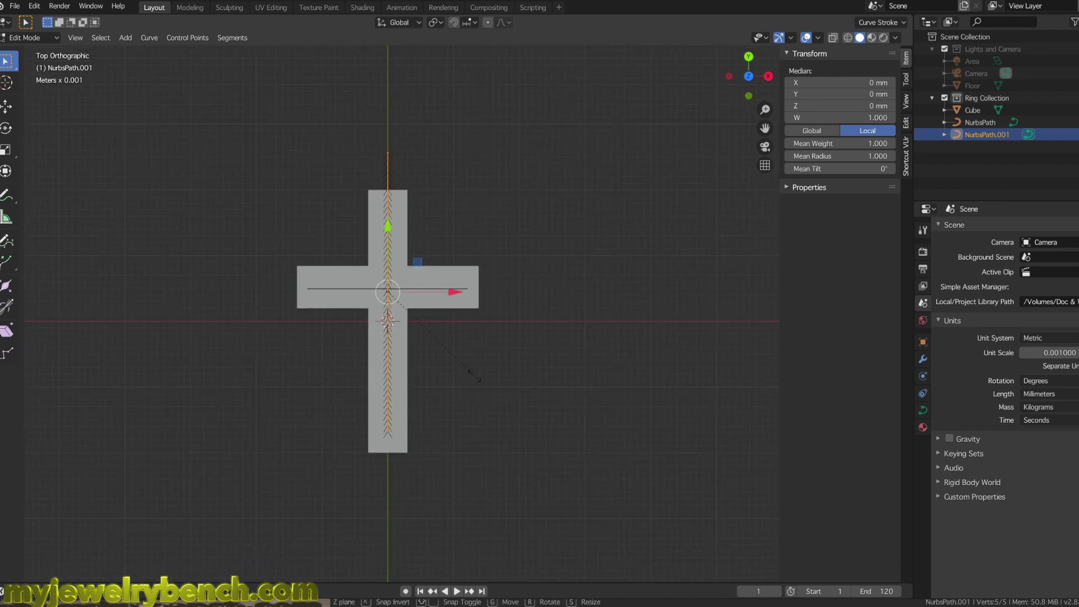
pyautogui.press('s')
pyautogui.press('y')
pyautogui.click(458, 366)
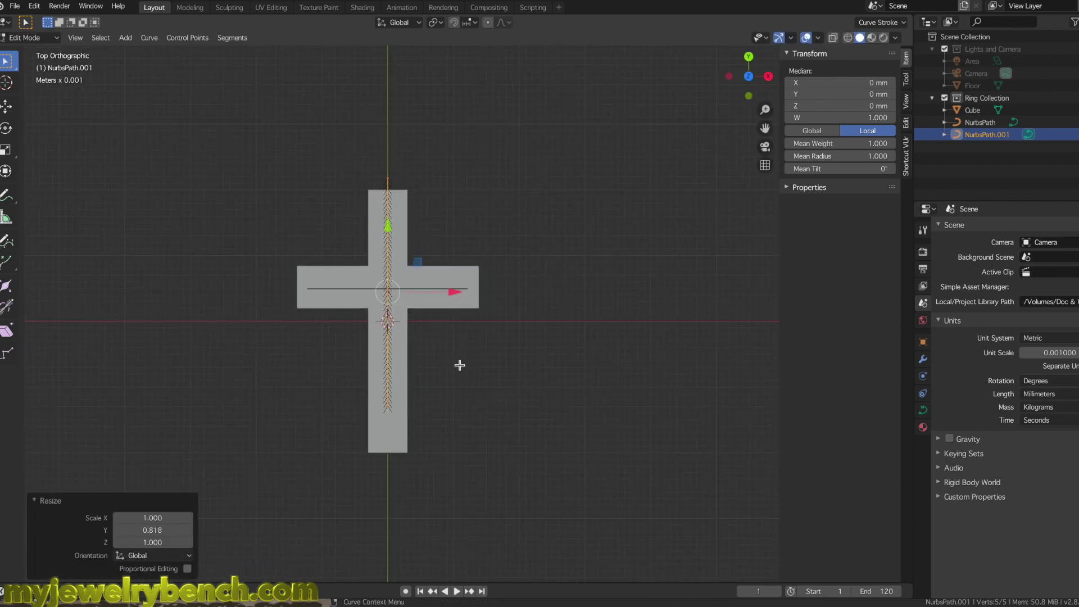
# Step: Move the path points about 4.12 mm in negative Y, enlarge the path to about 36.5 mm long, and return to Object Mode
pyautogui.moveTo(384, 228); pyautogui.dragTo(388, 254)
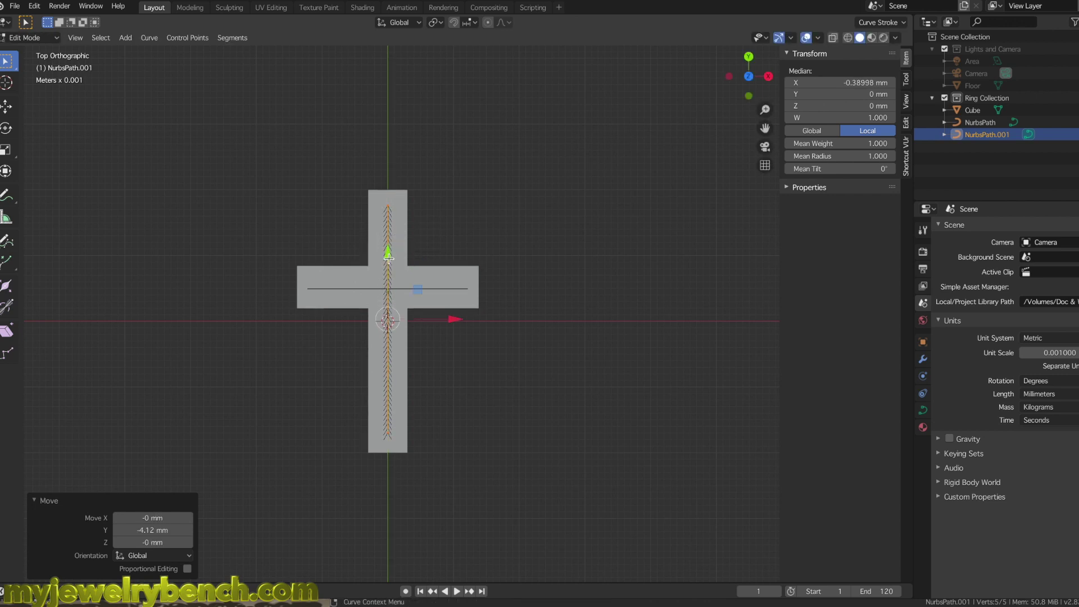
pyautogui.press('s')
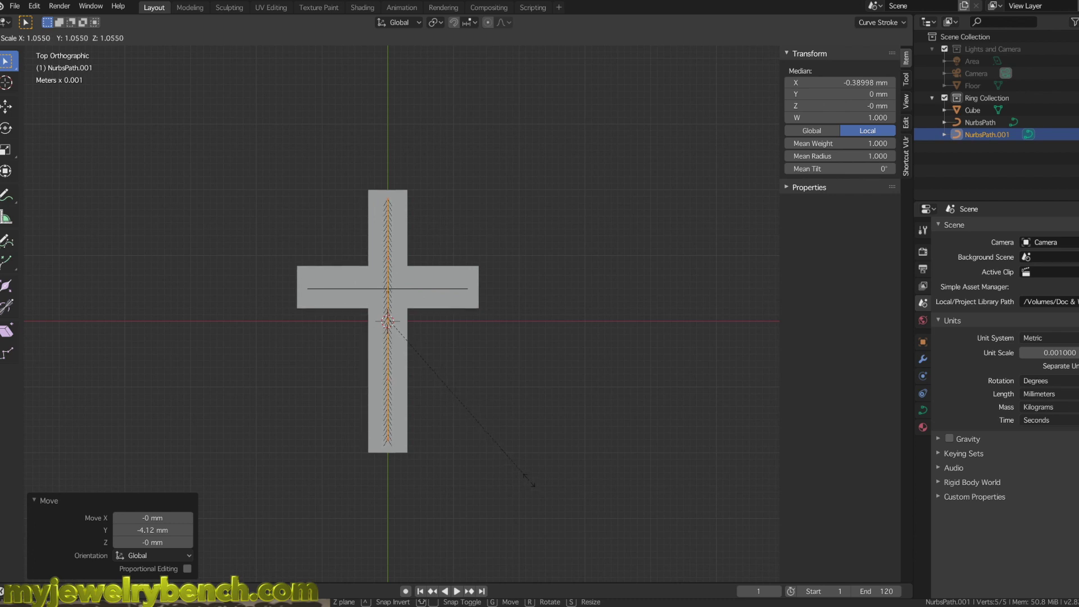
pyautogui.click(531, 482)
pyautogui.press('Tab')
pyautogui.moveTo(467, 390); pyautogui.dragTo(352, 350, button='middle')
pyautogui.scroll(5, 353, 351)
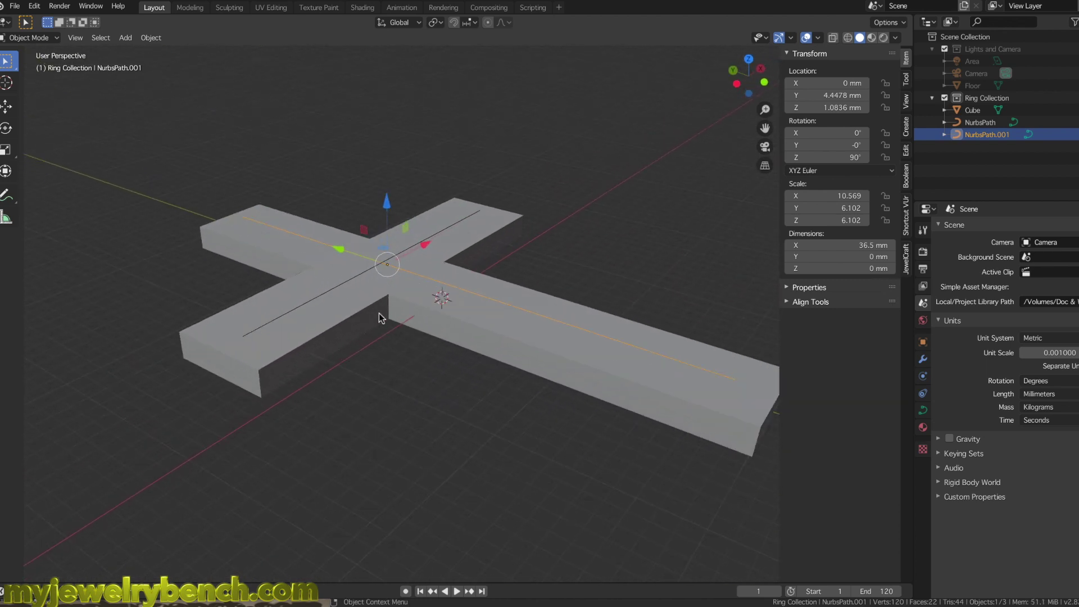
# Step: Select the cross body and the two paths in turn to check each object, ending with the upright's path
pyautogui.moveTo(486, 309); pyautogui.dragTo(275, 296, button='middle')
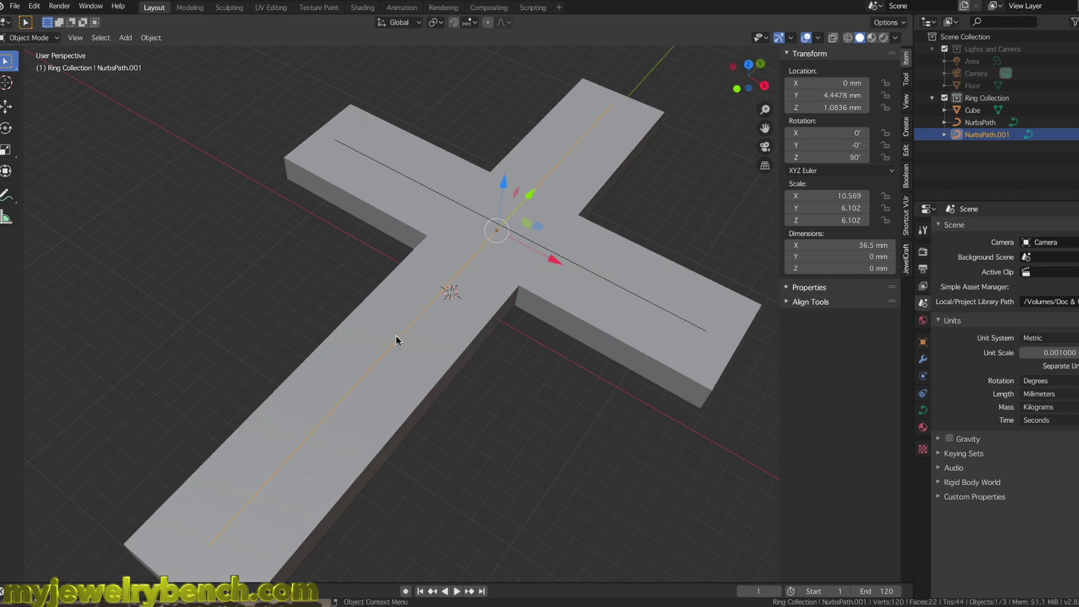
pyautogui.click(412, 399)
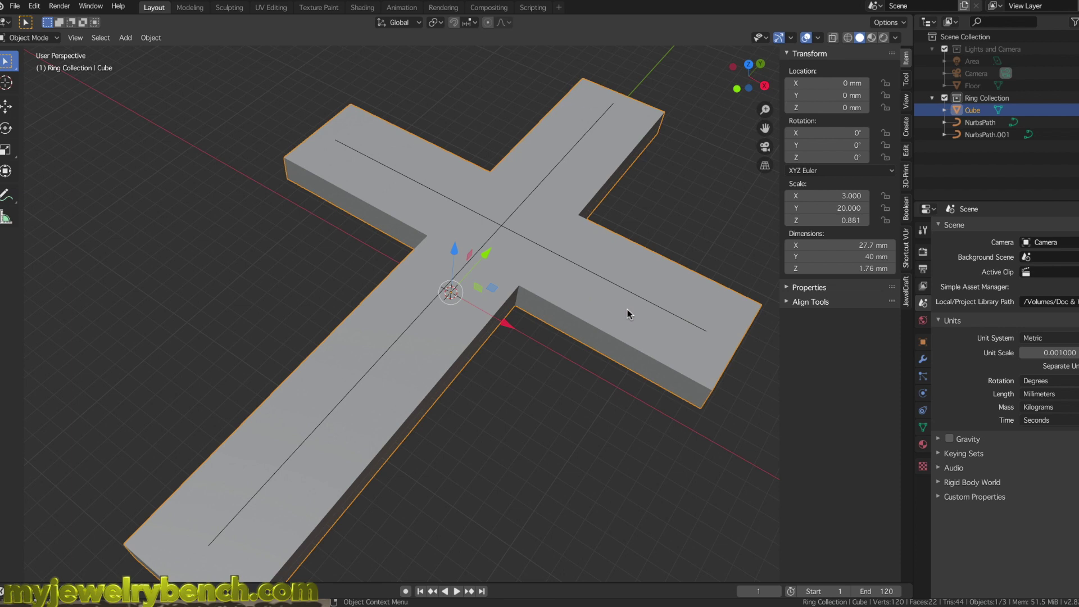
pyautogui.click(421, 187)
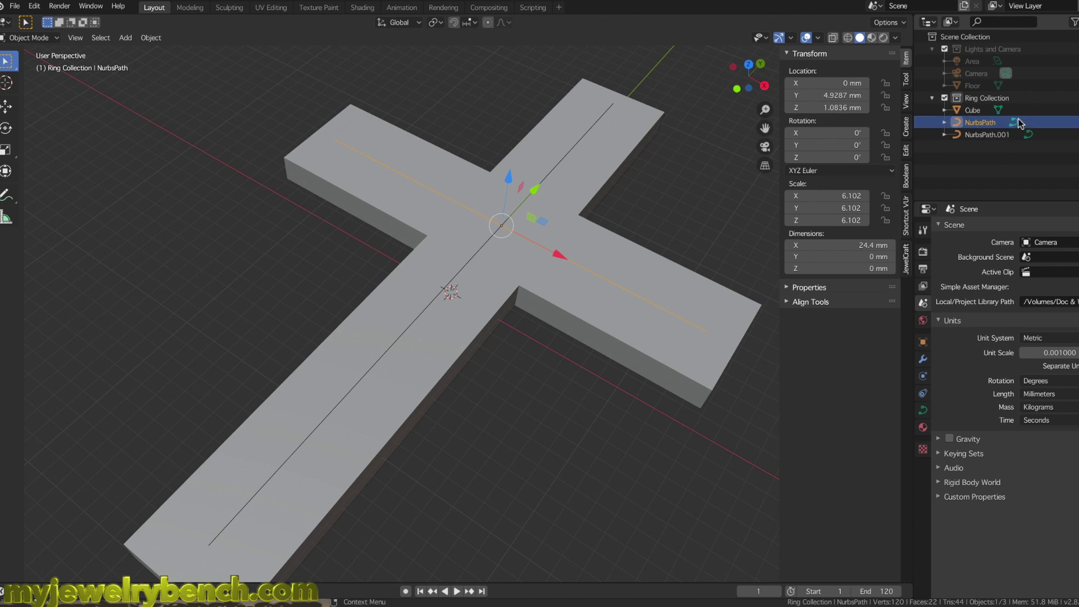
pyautogui.click(986, 124)
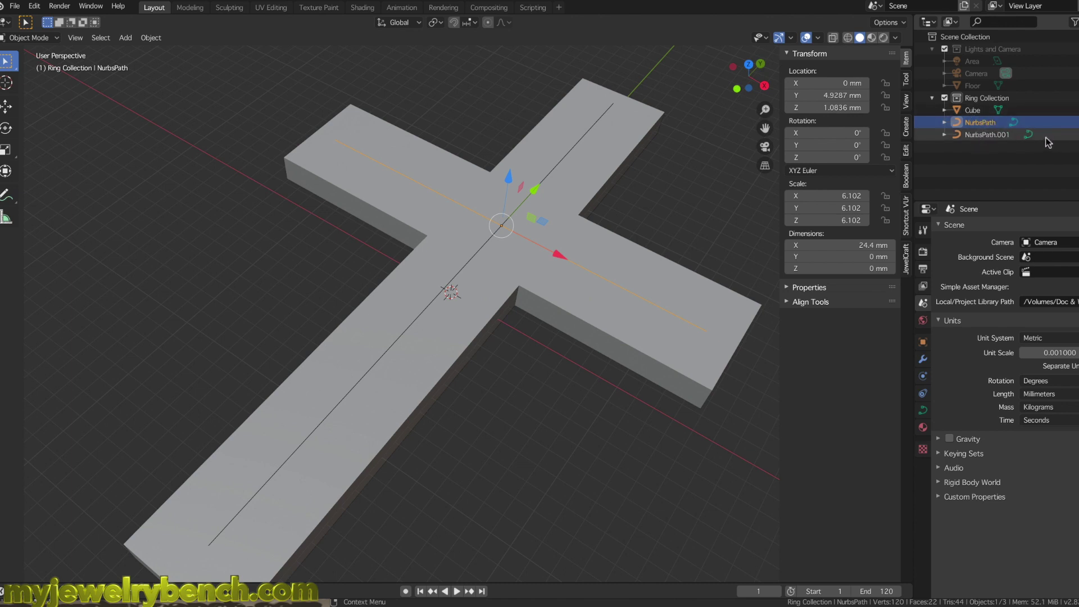
pyautogui.click(1018, 136)
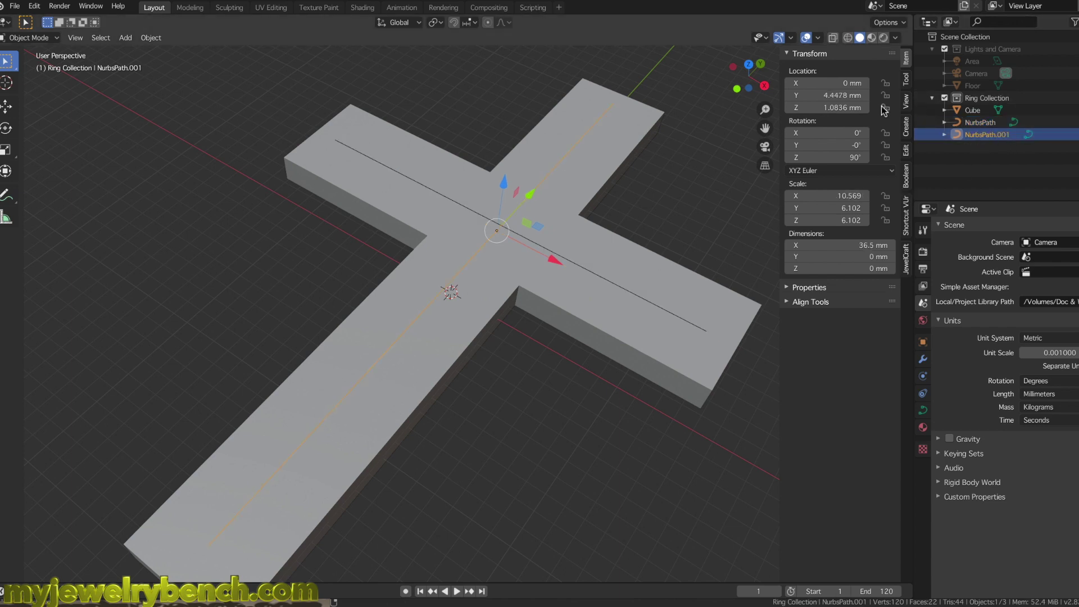
pyautogui.moveTo(358, 293); pyautogui.dragTo(393, 275, button='middle')
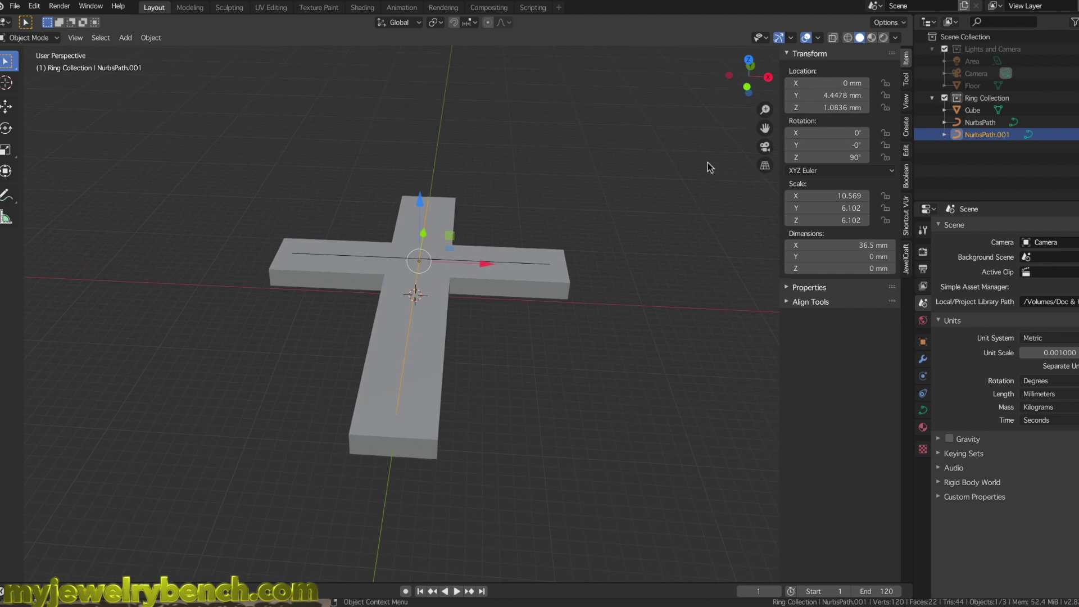
# Step: Add a round diamond gem with a size of 1.25 mm using JewelCraft
pyautogui.click(906, 262)
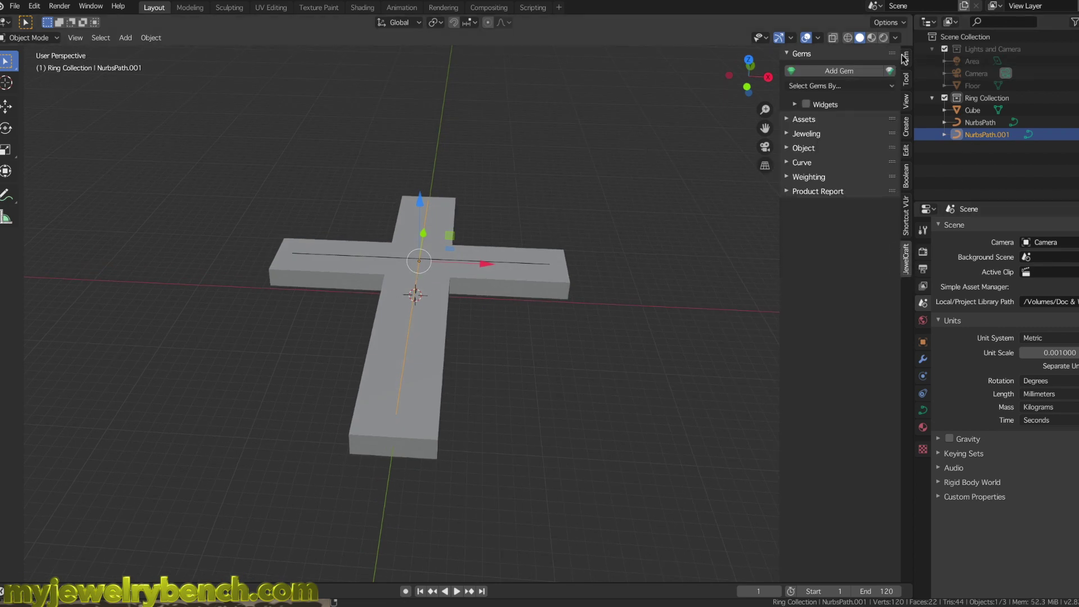
pyautogui.click(787, 119)
pyautogui.click(789, 156)
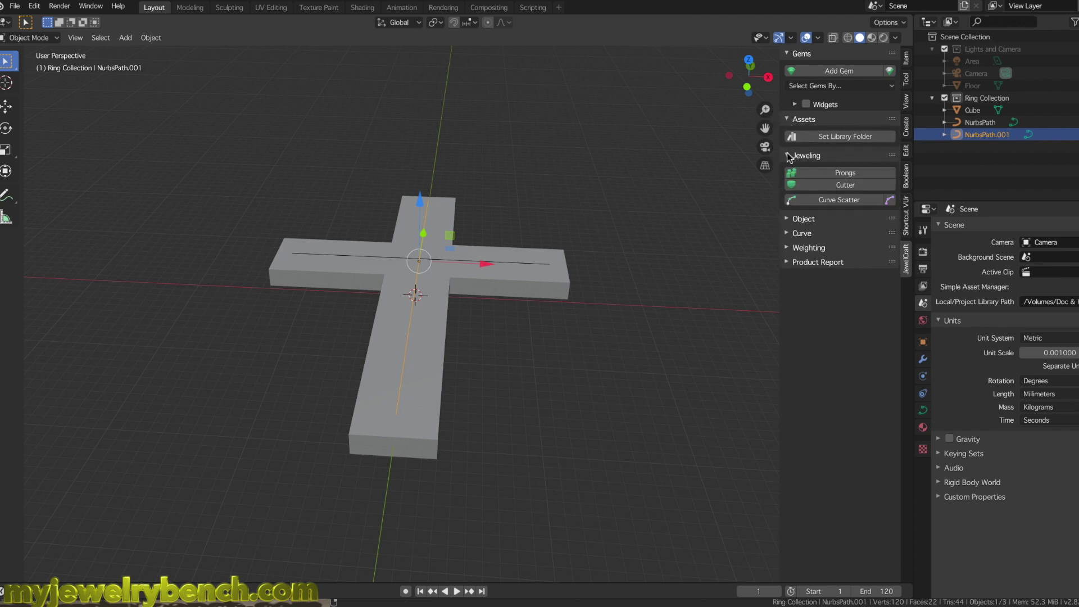
pyautogui.click(839, 70)
pyautogui.click(889, 88)
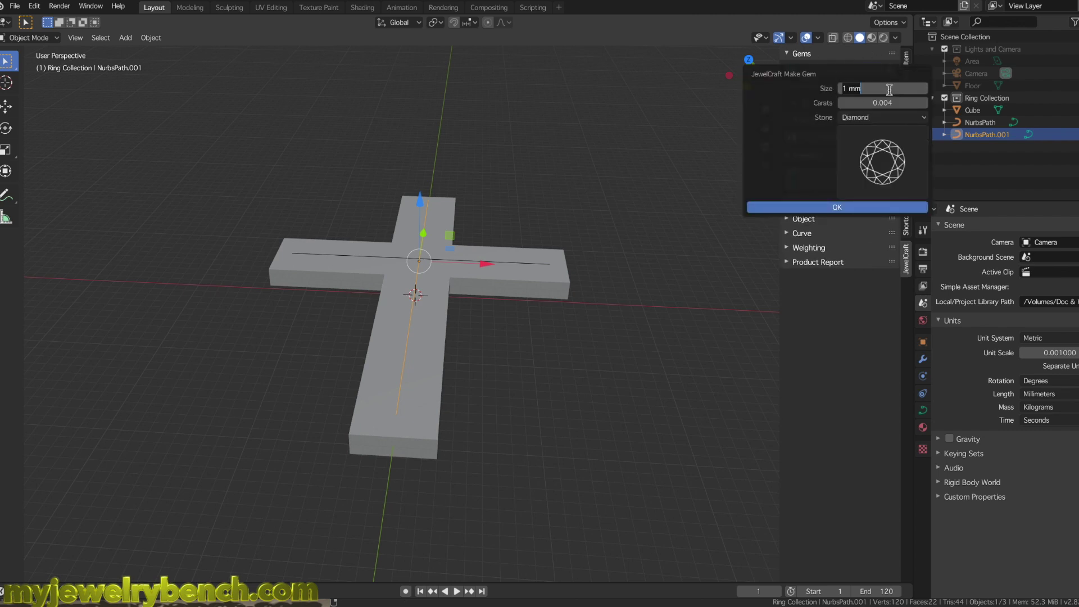
pyautogui.write('1')
pyautogui.write('.25')
pyautogui.click(837, 207)
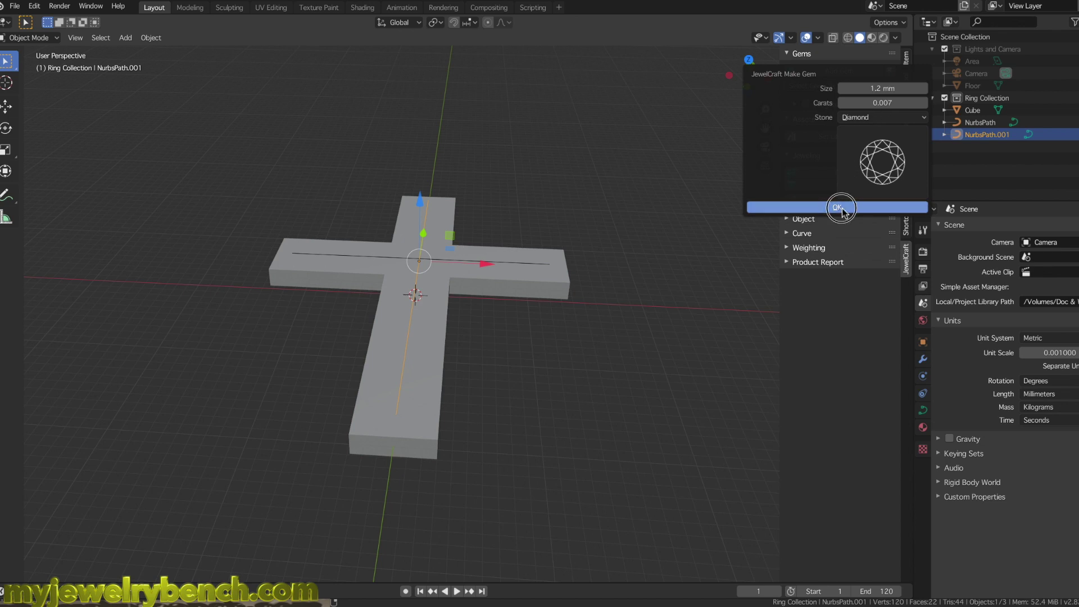
pyautogui.click(837, 207)
# Step: Raise the round gem about 2.69 mm along Z and lower it about 1.8 mm so it sits at the cross's upper surface
pyautogui.moveTo(416, 242); pyautogui.dragTo(416, 216)
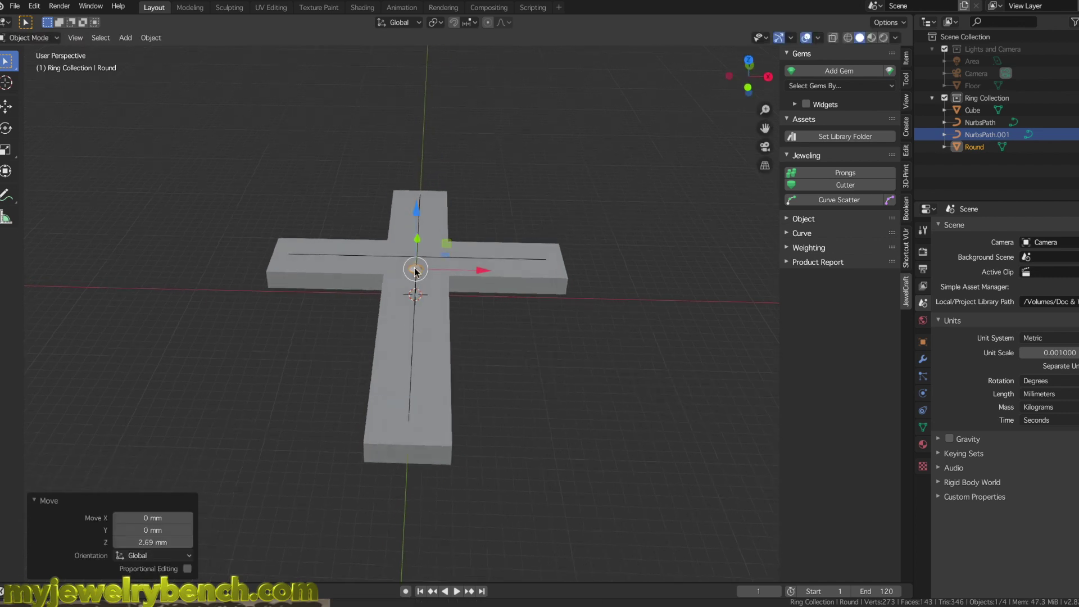
pyautogui.press('KP_1')
pyautogui.moveTo(416, 201); pyautogui.dragTo(418, 227)
pyautogui.moveTo(418, 227); pyautogui.dragTo(429, 284, button='middle')
pyautogui.scroll(5, 408, 307)
pyautogui.scroll(-3, 449, 279)
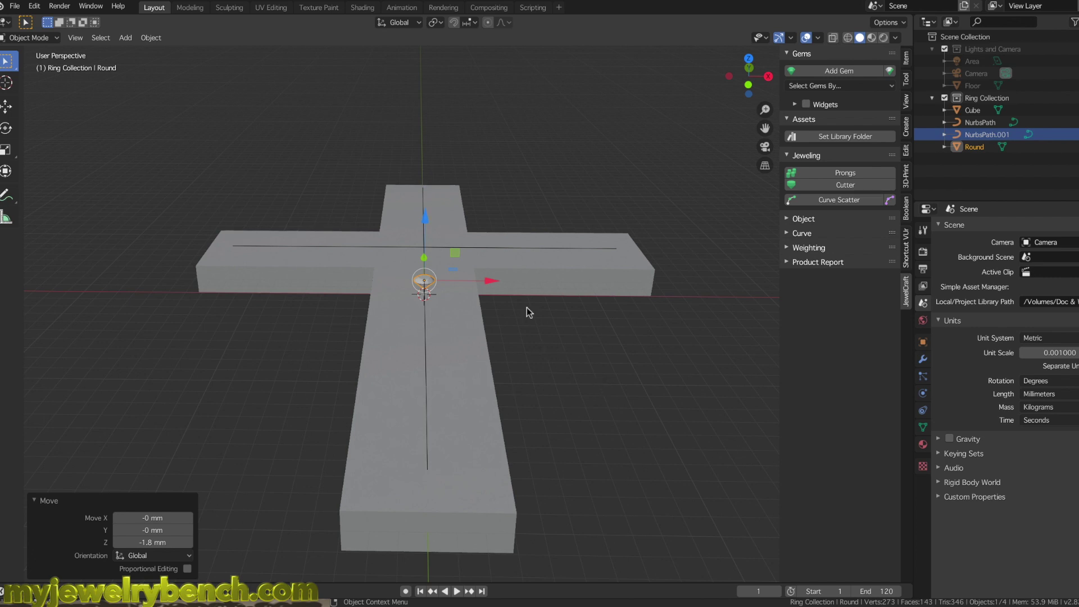
# Step: Add the upright's path to the gem selection and distribute the gem along that path with Curve Scatter
pyautogui.keyDown('shift'); pyautogui.click(425, 321); pyautogui.keyUp('shift')
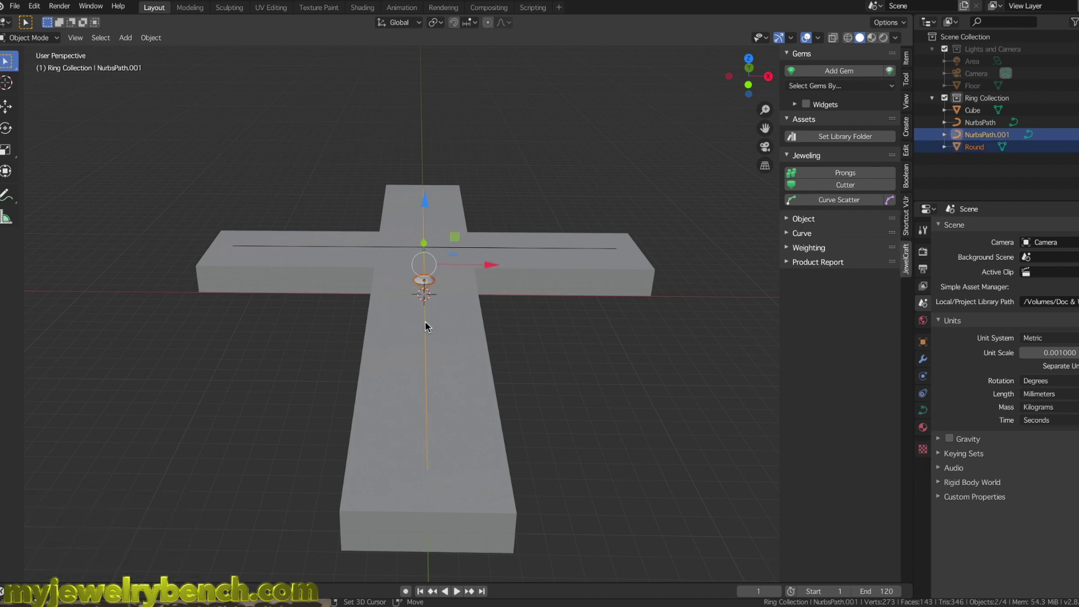
pyautogui.moveTo(464, 388); pyautogui.dragTo(377, 335, button='middle')
pyautogui.scroll(2, 377, 335)
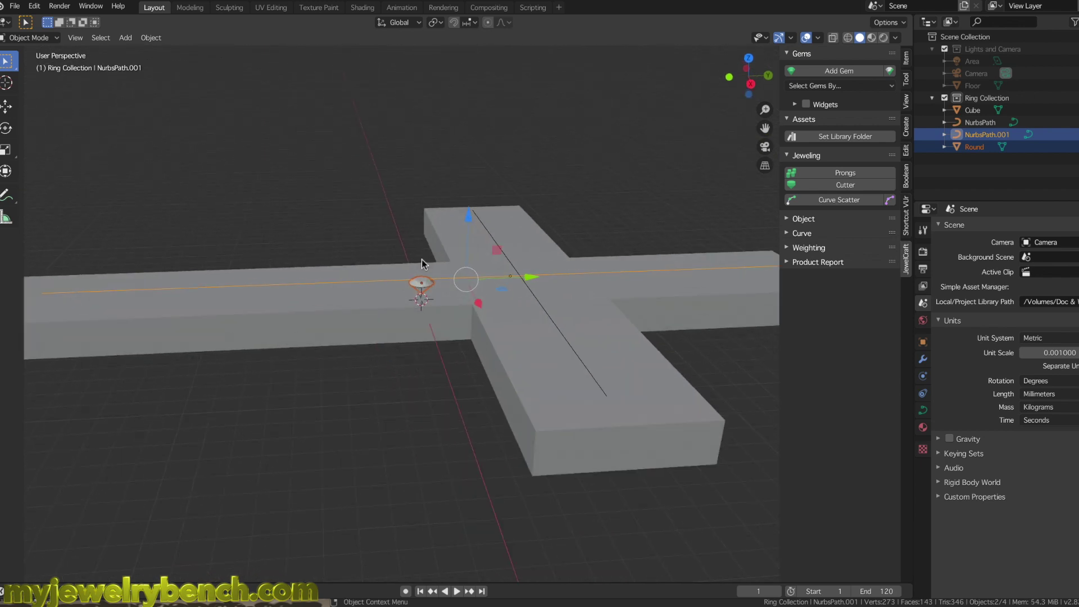
pyautogui.click(838, 200)
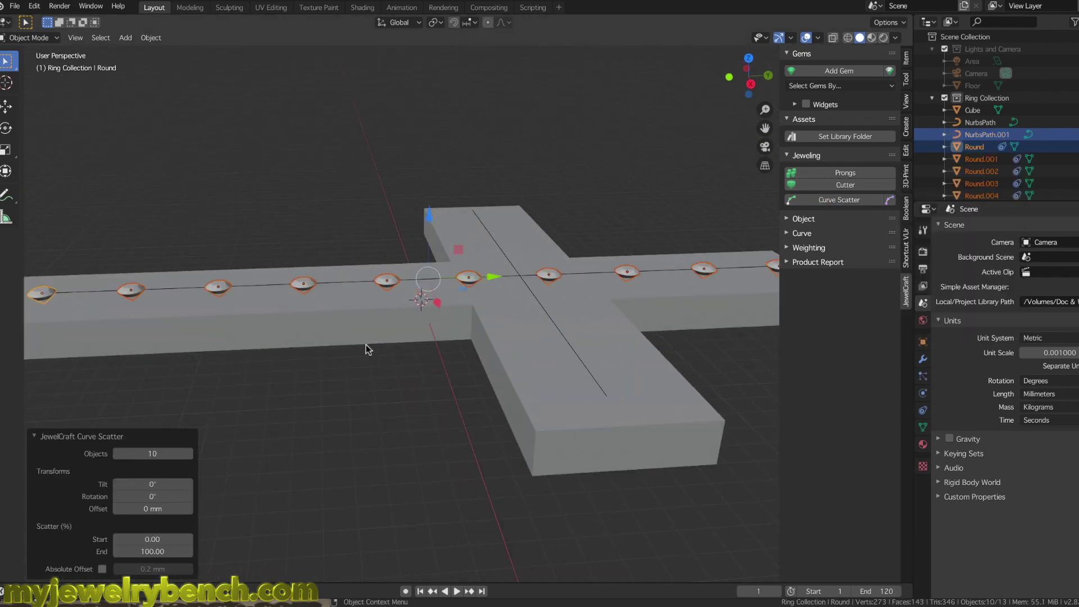
pyautogui.scroll(-2, 365, 349)
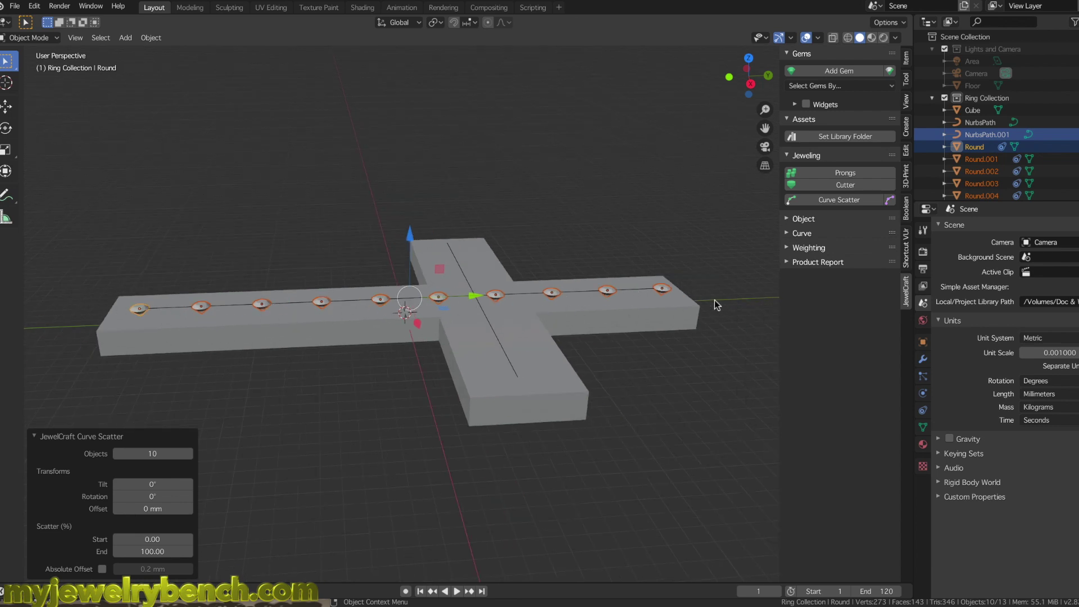
pyautogui.moveTo(503, 312); pyautogui.dragTo(485, 341, button='middle')
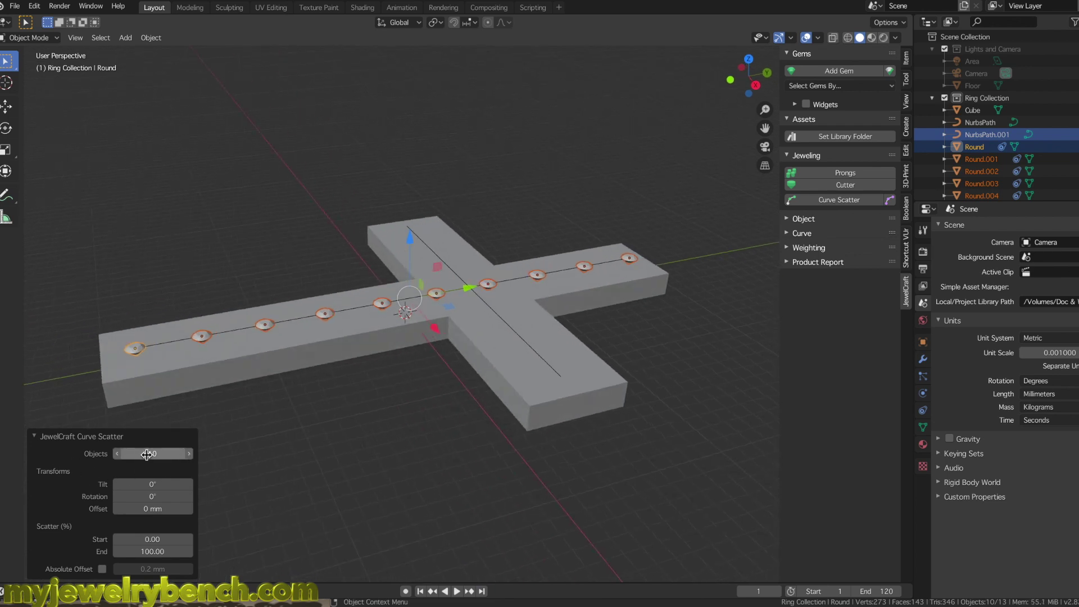
# Step: Increase the number of scattered gems along the upright's path to 24
pyautogui.click(189, 453)
pyautogui.click(189, 454)
pyautogui.click(189, 454)
pyautogui.click(189, 454)
pyautogui.click(189, 454)
pyautogui.click(188, 453)
pyautogui.click(189, 453)
pyautogui.click(189, 453)
pyautogui.click(189, 454)
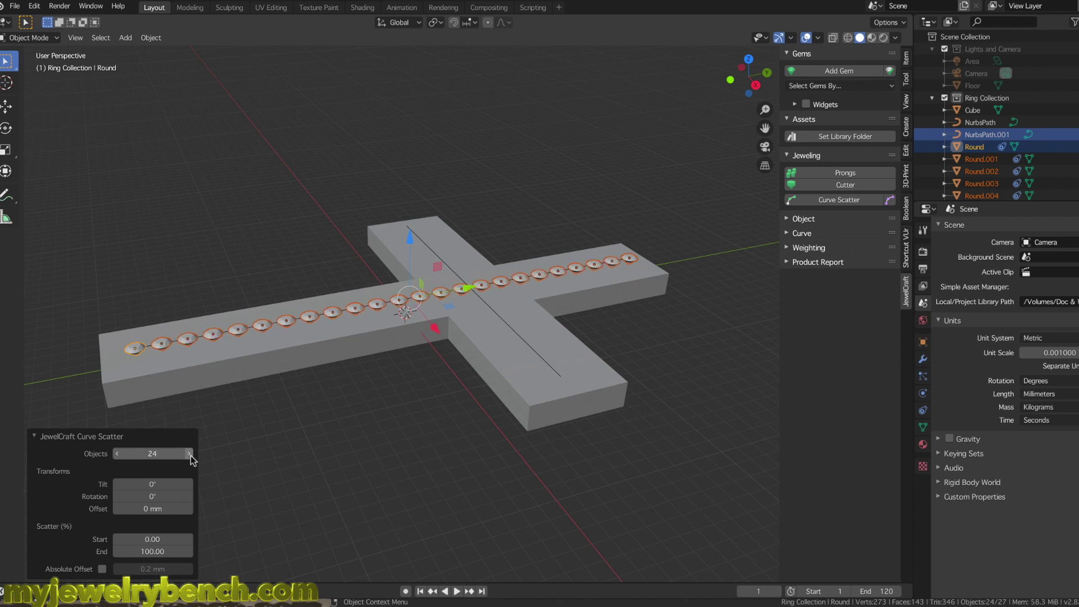
# Step: Increase the number of scattered gems along the upright's path to 27
pyautogui.click(189, 454)
pyautogui.click(189, 453)
pyautogui.click(189, 454)
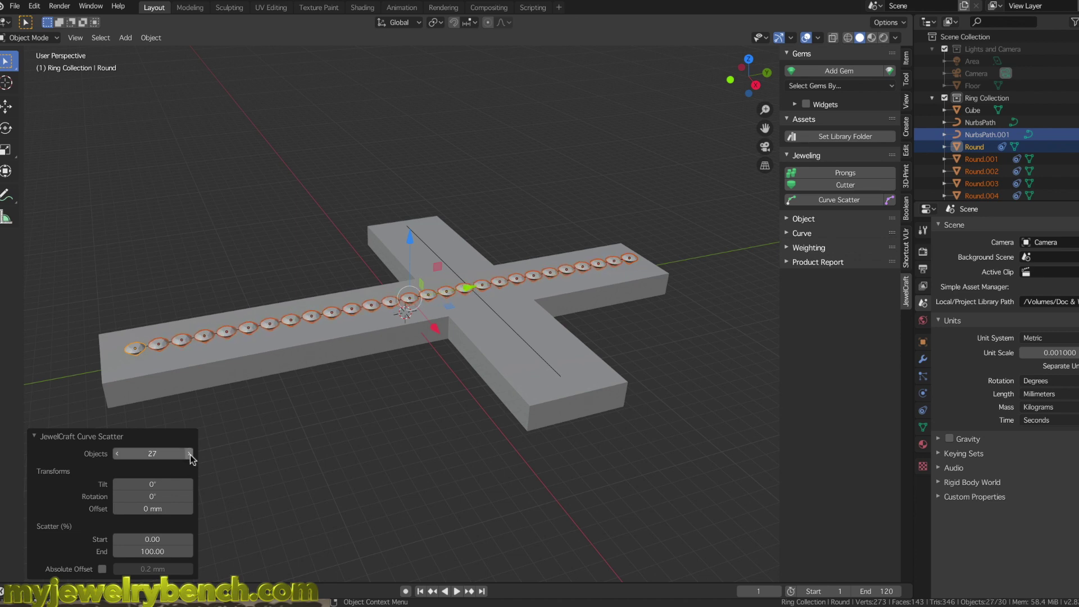
# Step: Duplicate the upright's gem row and offset the copy about 1.4 mm along X and -0.67 mm along Y, nesting it in a staggered pattern
pyautogui.moveTo(251, 380); pyautogui.dragTo(314, 390, button='middle')
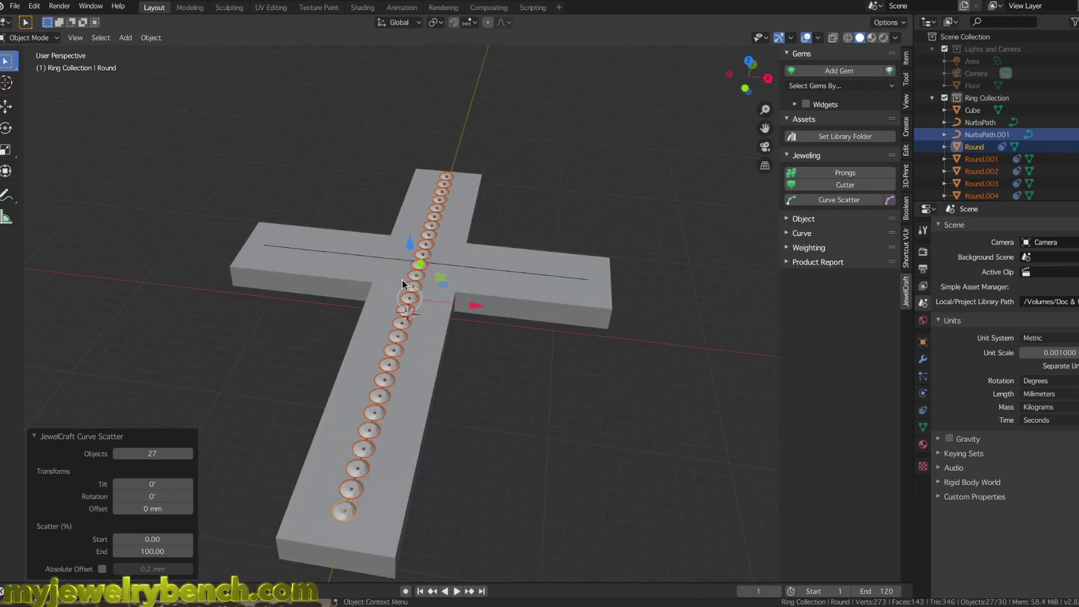
pyautogui.hotkey('shift', 'd')
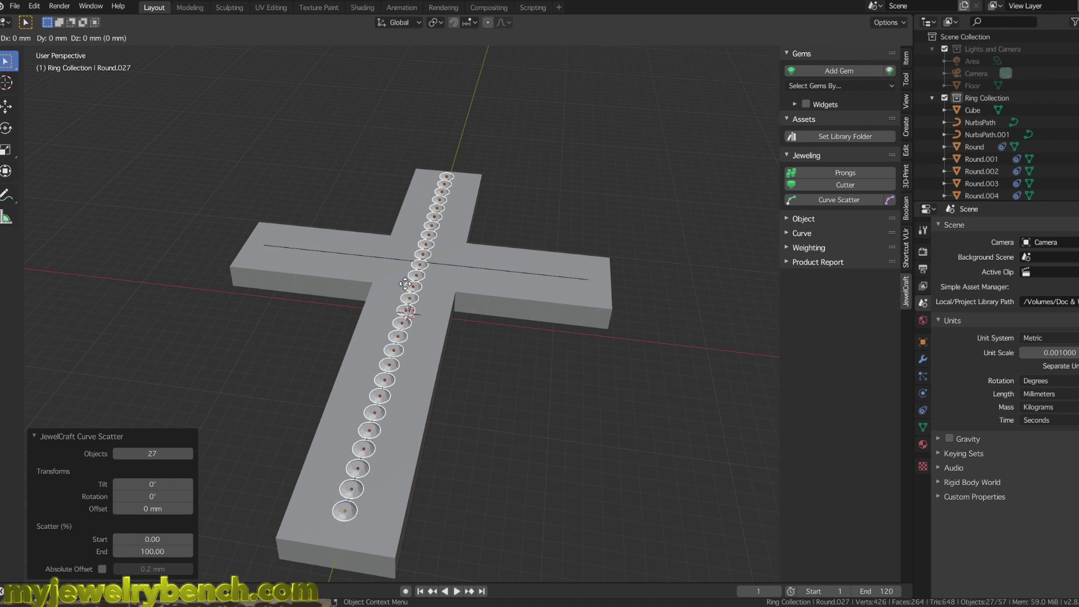
pyautogui.rightClick(405, 282)
pyautogui.press('KP_7')
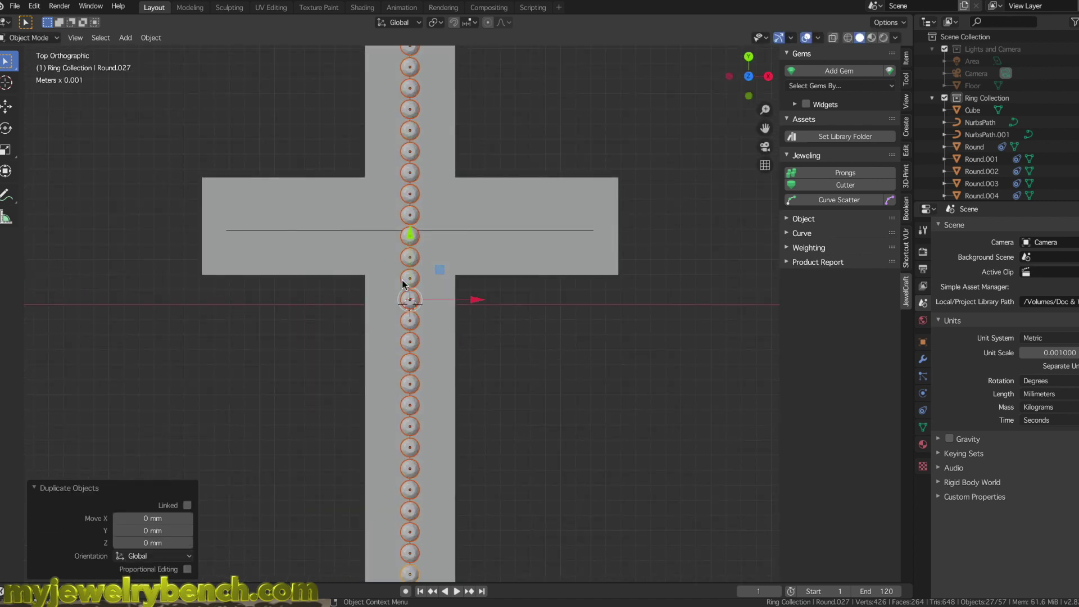
pyautogui.scroll(-2, 394, 286)
pyautogui.moveTo(490, 314); pyautogui.dragTo(511, 314)
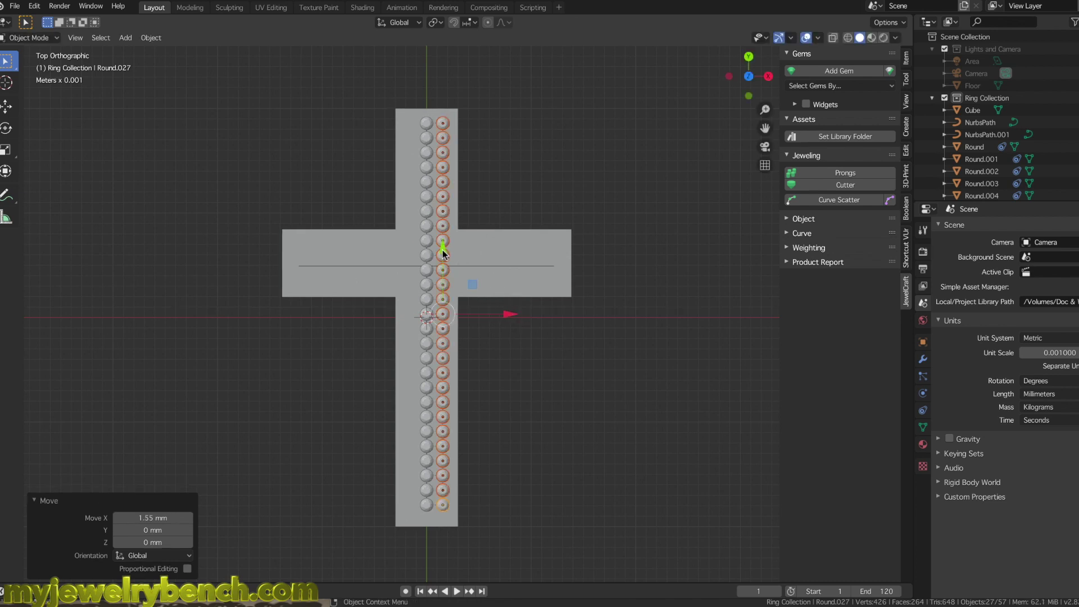
pyautogui.moveTo(442, 253); pyautogui.dragTo(442, 259)
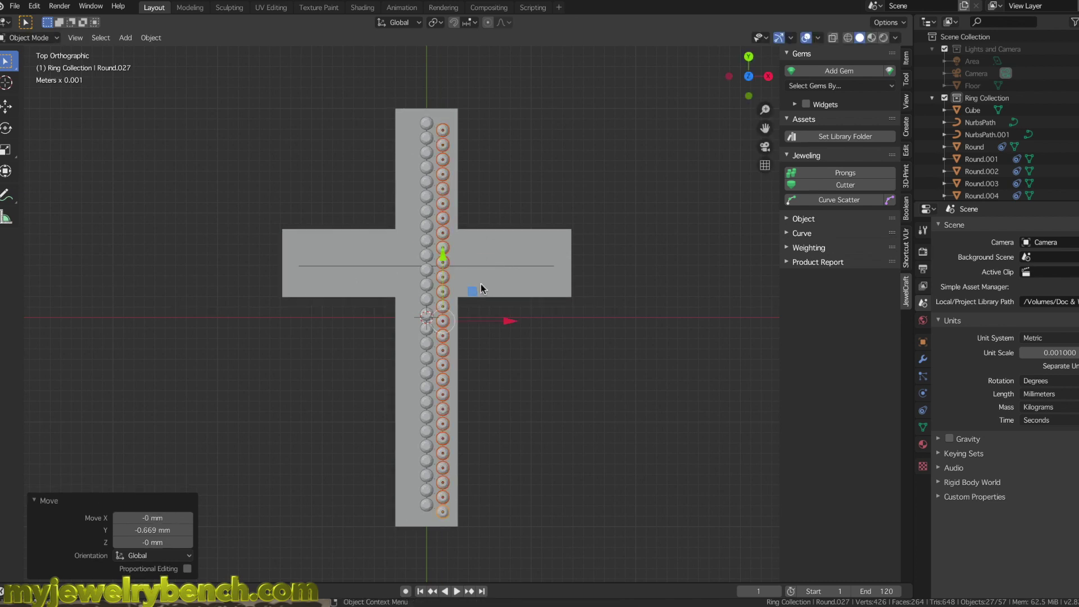
pyautogui.moveTo(508, 322); pyautogui.dragTo(503, 321)
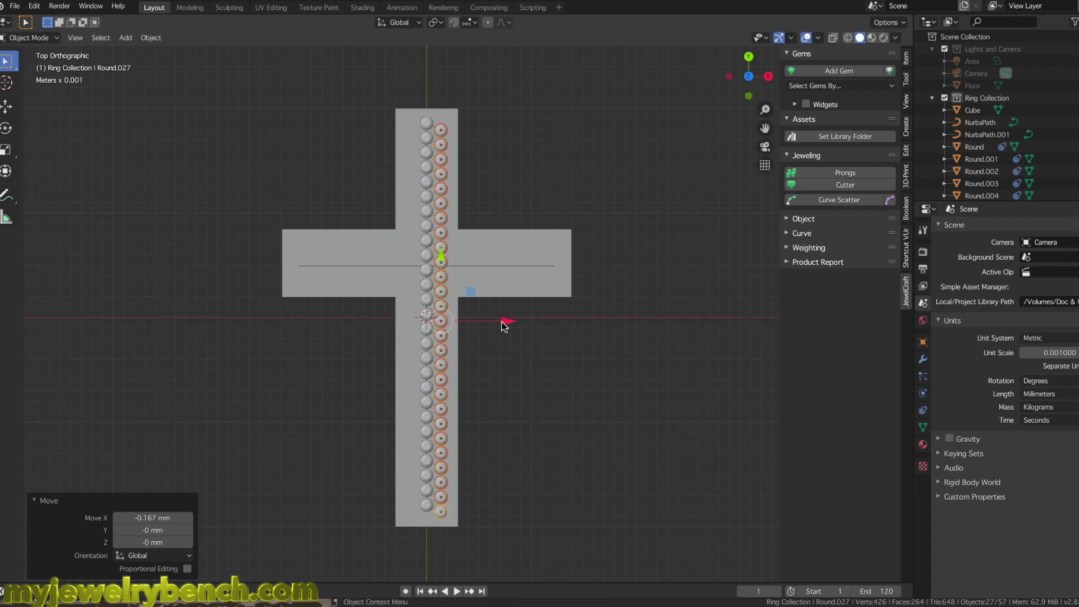
pyautogui.moveTo(441, 258); pyautogui.dragTo(440, 265)
# Step: Duplicate the offset gem row and move the copy about -2.68 mm along X to the other side of the central row
pyautogui.hotkey('shift', 'd')
pyautogui.press('Escape')
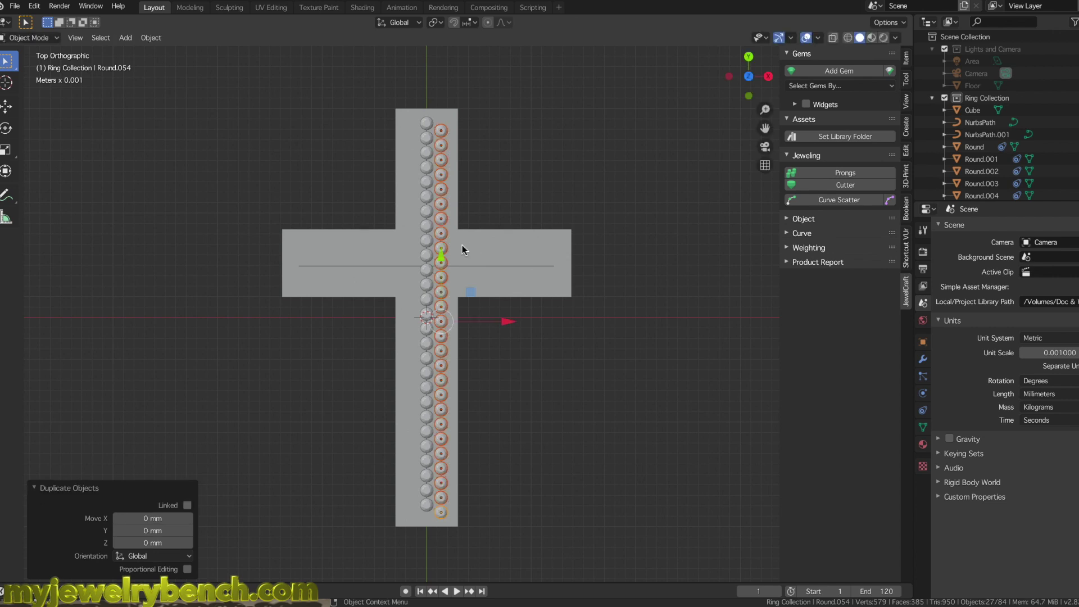
pyautogui.press('g')
pyautogui.press('x')
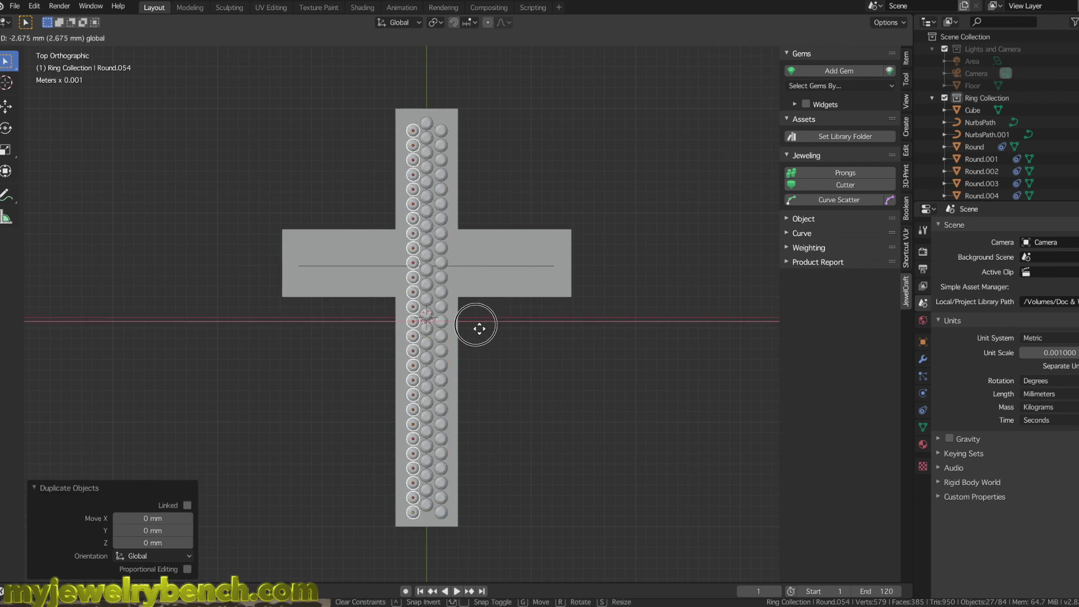
pyautogui.click(479, 328)
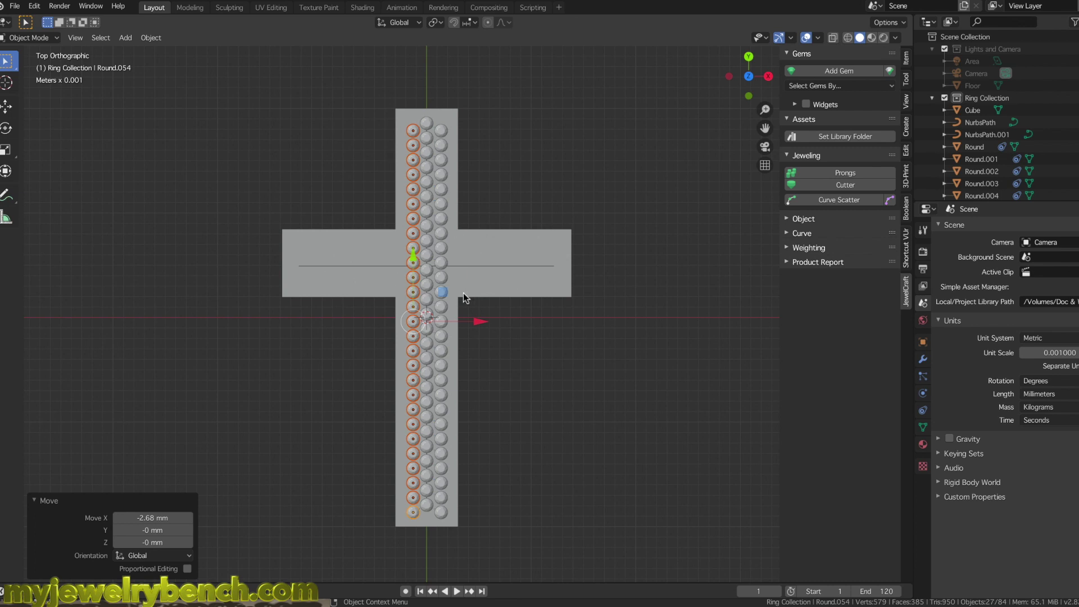
# Step: Move the crossbar path 0.251 mm along Y, scale it to about half its length, and shift it 6.35 mm along X onto one arm
pyautogui.click(457, 390)
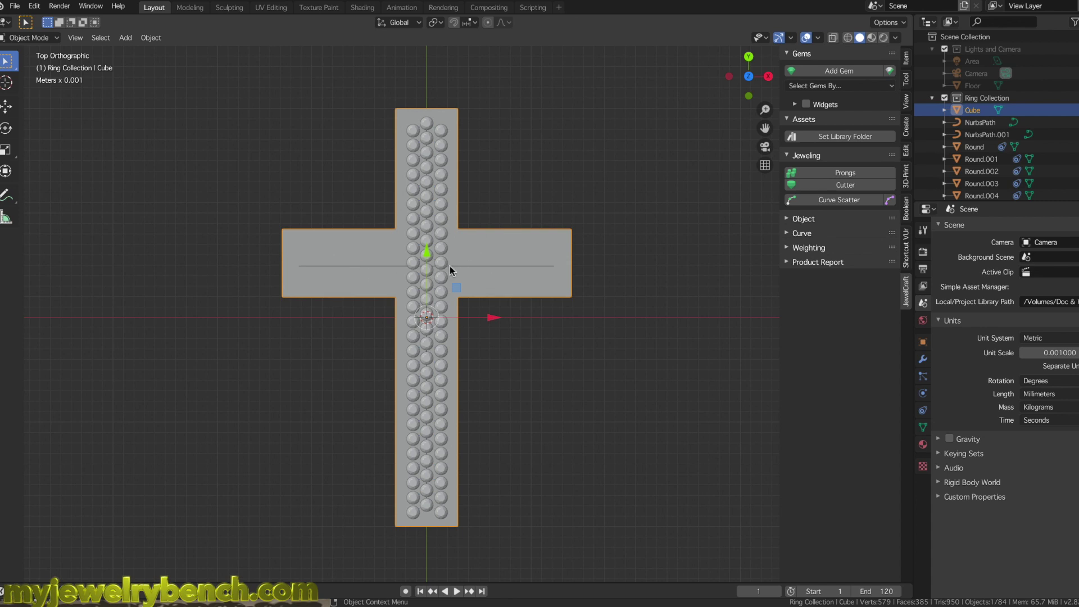
pyautogui.click(386, 266)
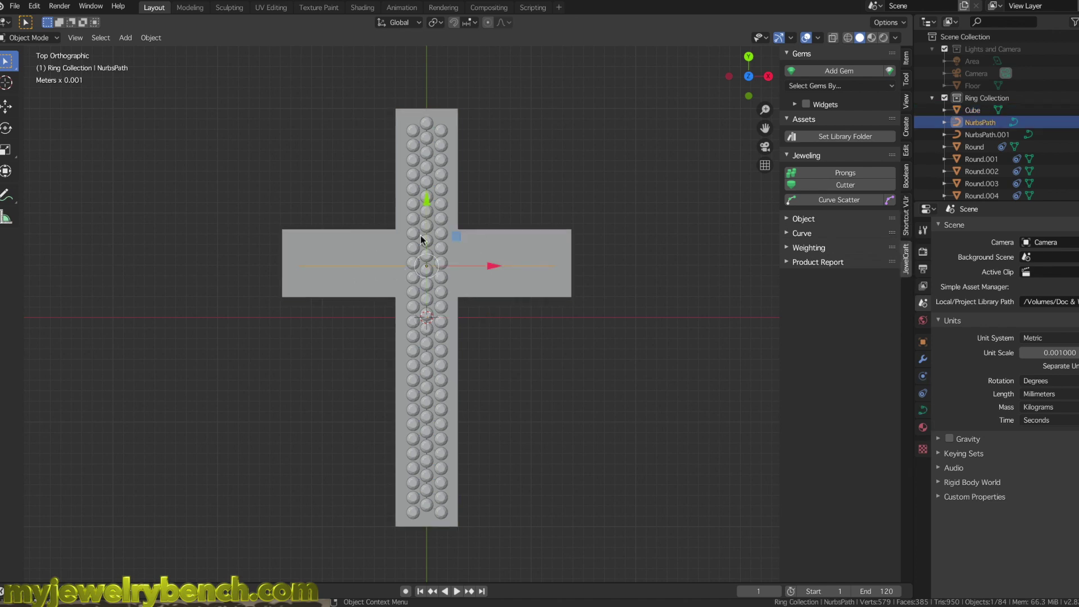
pyautogui.moveTo(431, 205); pyautogui.dragTo(429, 198)
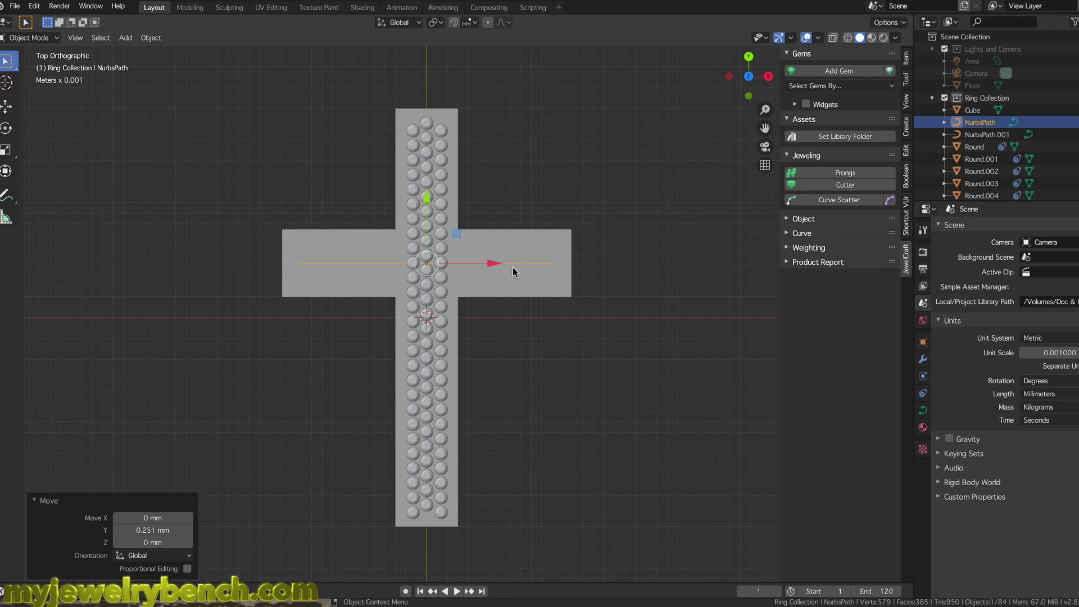
pyautogui.press('s')
pyautogui.click(464, 271)
pyautogui.moveTo(490, 268); pyautogui.dragTo(560, 271)
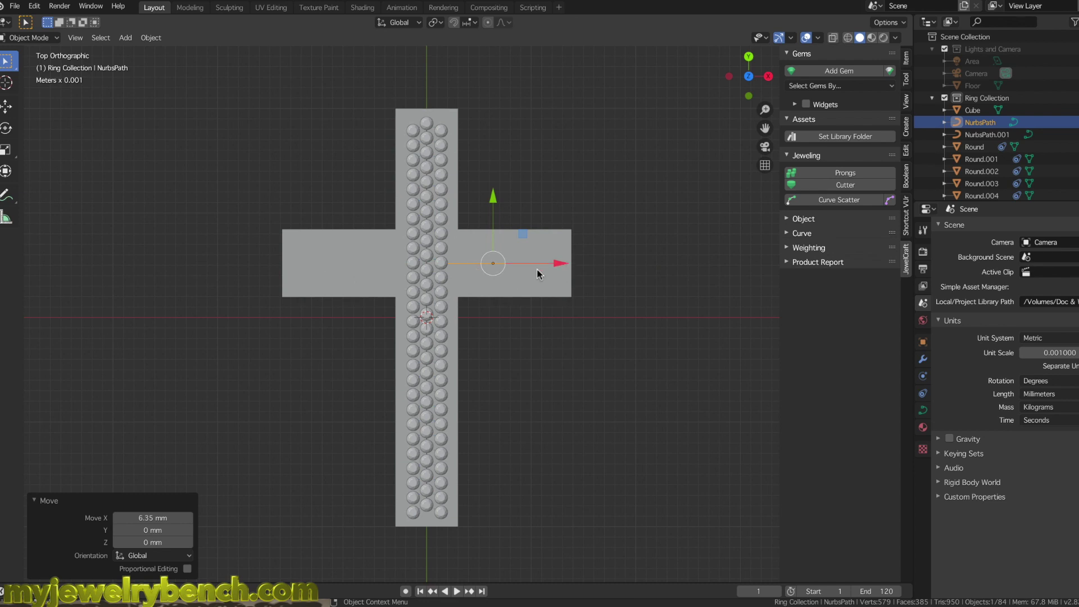
# Step: In Edit Mode, shift the arm path's points 1.76 mm along X, scale them down slightly, and move them back about 0.38 mm
pyautogui.press('Tab')
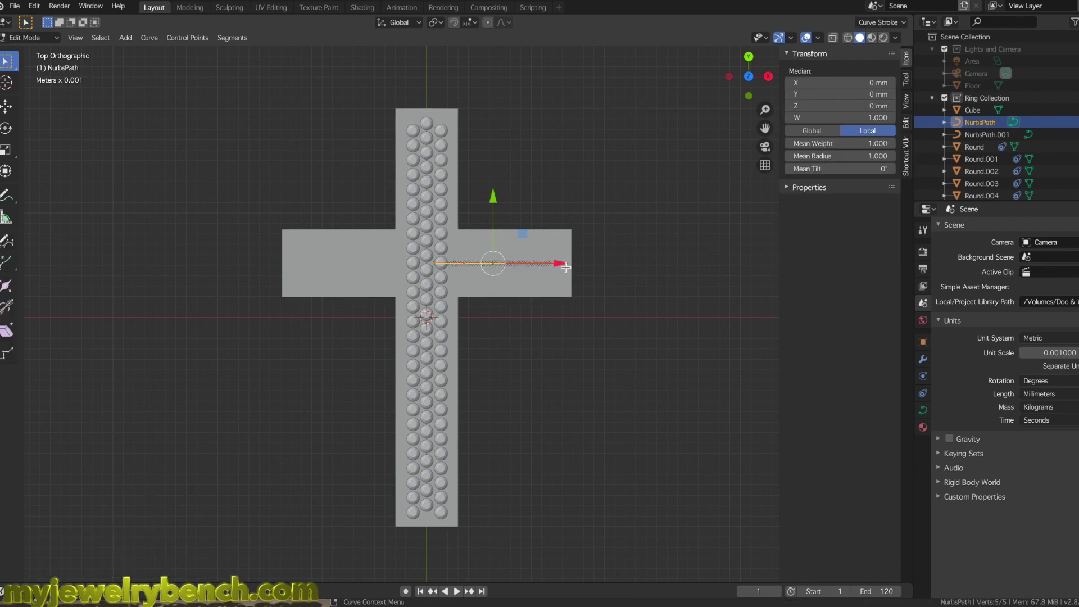
pyautogui.moveTo(565, 268); pyautogui.dragTo(583, 267)
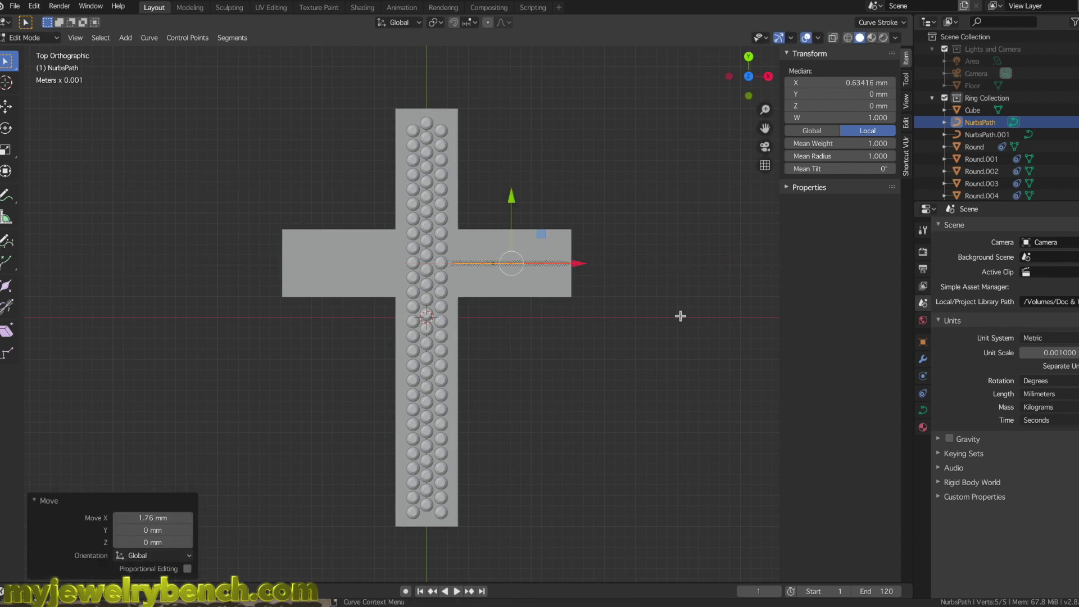
pyautogui.press('s')
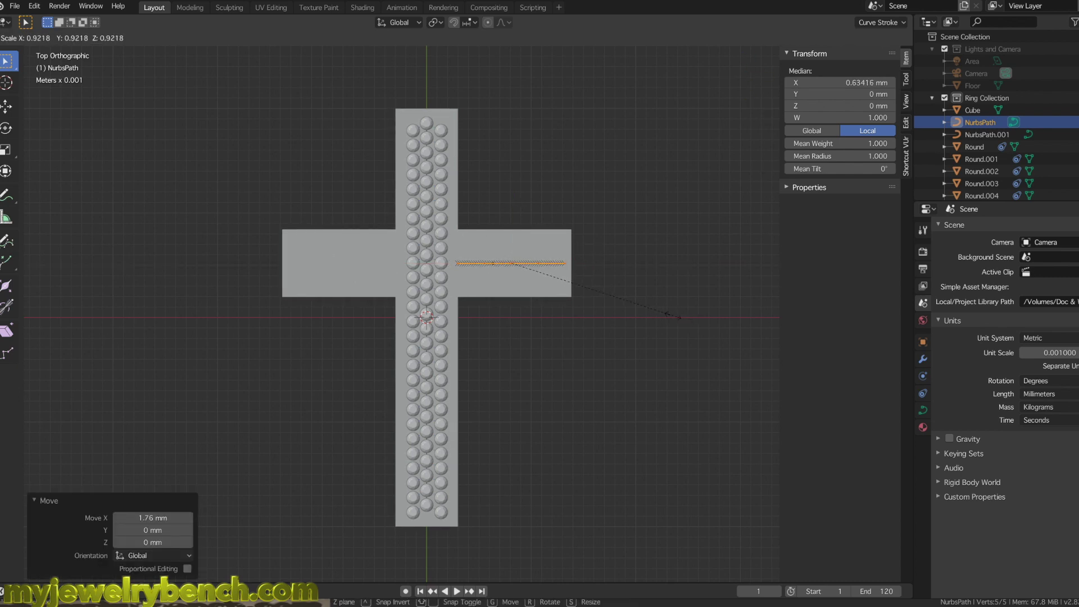
pyautogui.click(673, 316)
pyautogui.moveTo(574, 265); pyautogui.dragTo(576, 269)
pyautogui.moveTo(583, 313); pyautogui.dragTo(486, 340, button='middle')
pyautogui.scroll(4, 482, 278)
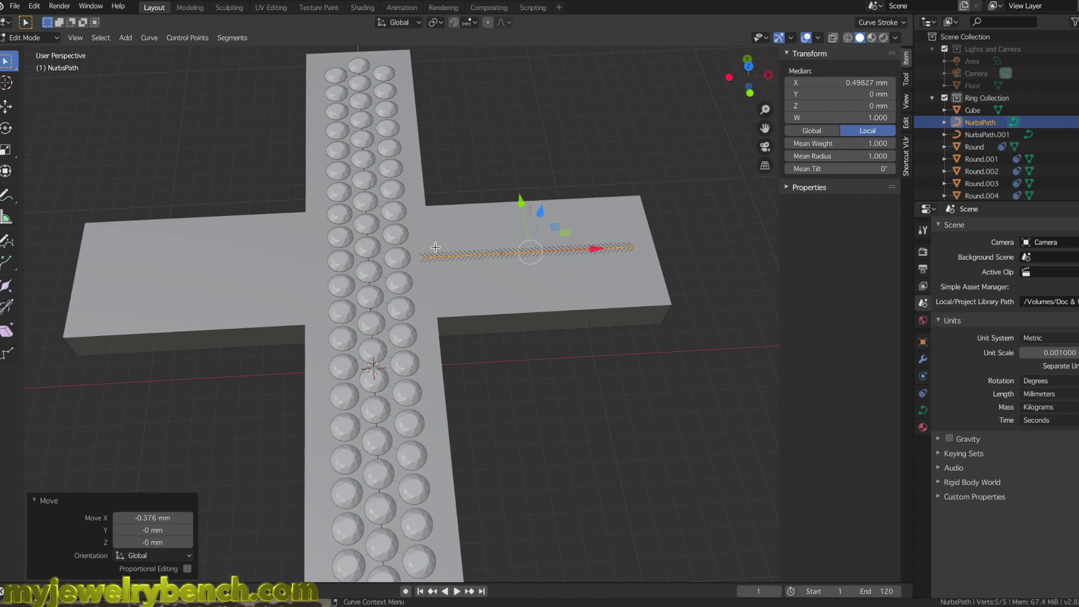
pyautogui.press('Tab')
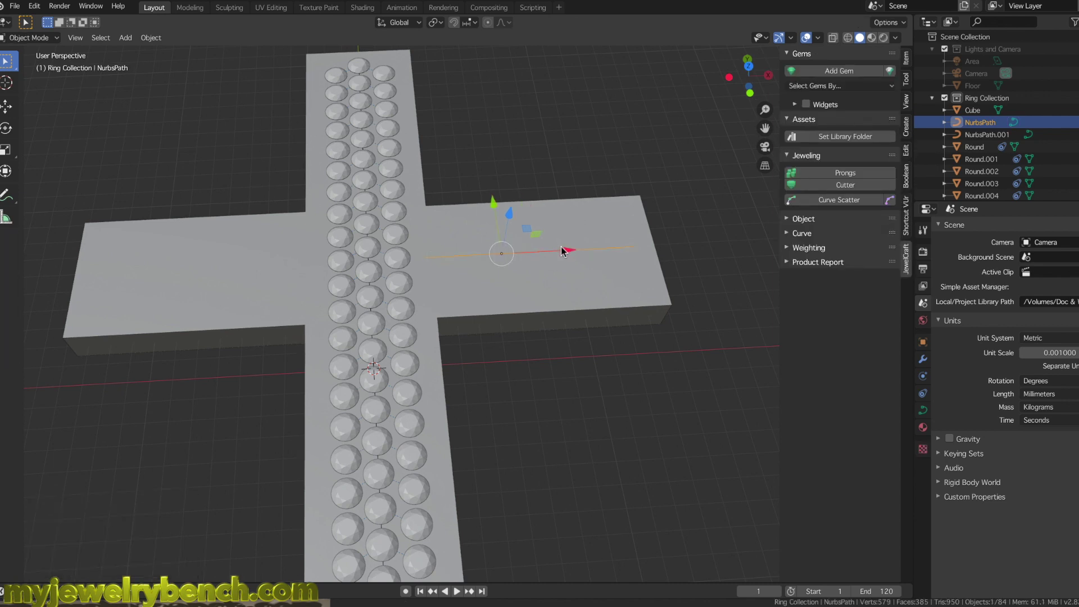
# Step: Add a round diamond gem with a size of 1.2 mm using JewelCraft
pyautogui.moveTo(433, 253); pyautogui.dragTo(450, 241, button='middle')
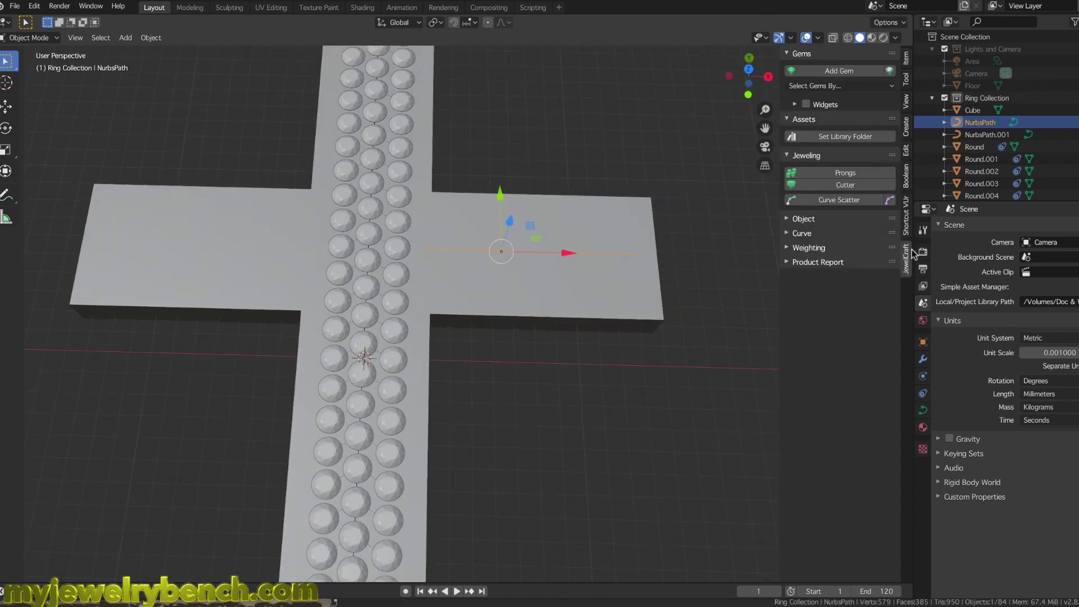
pyautogui.click(838, 71)
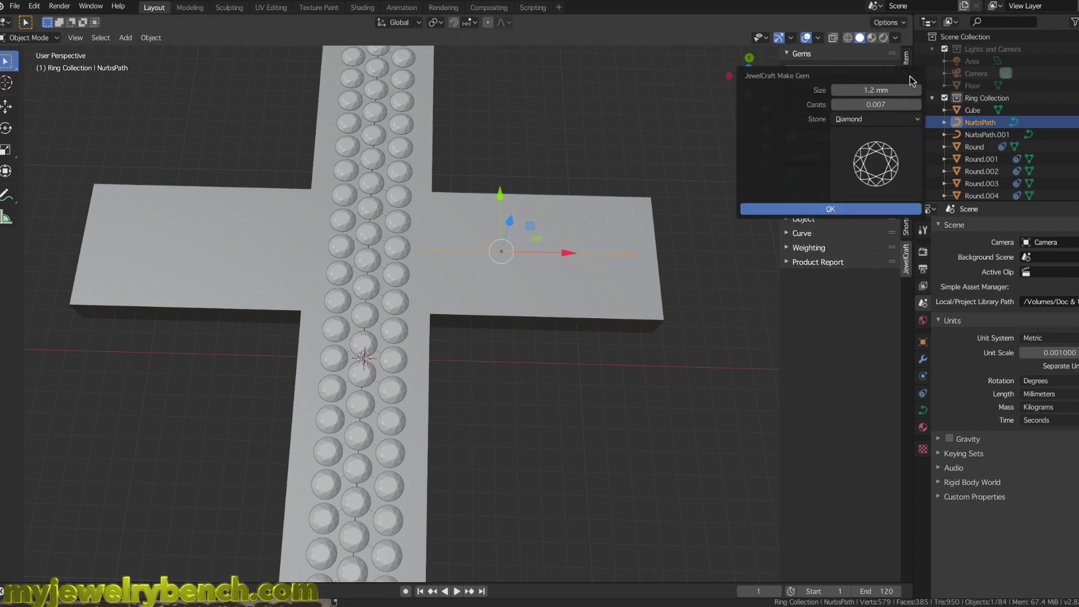
pyautogui.click(860, 209)
# Step: Raise the new round gem about 2.36 mm along Z and move it about 5.32 mm along Y toward the crossbar
pyautogui.moveTo(498, 271); pyautogui.dragTo(393, 293, button='middle')
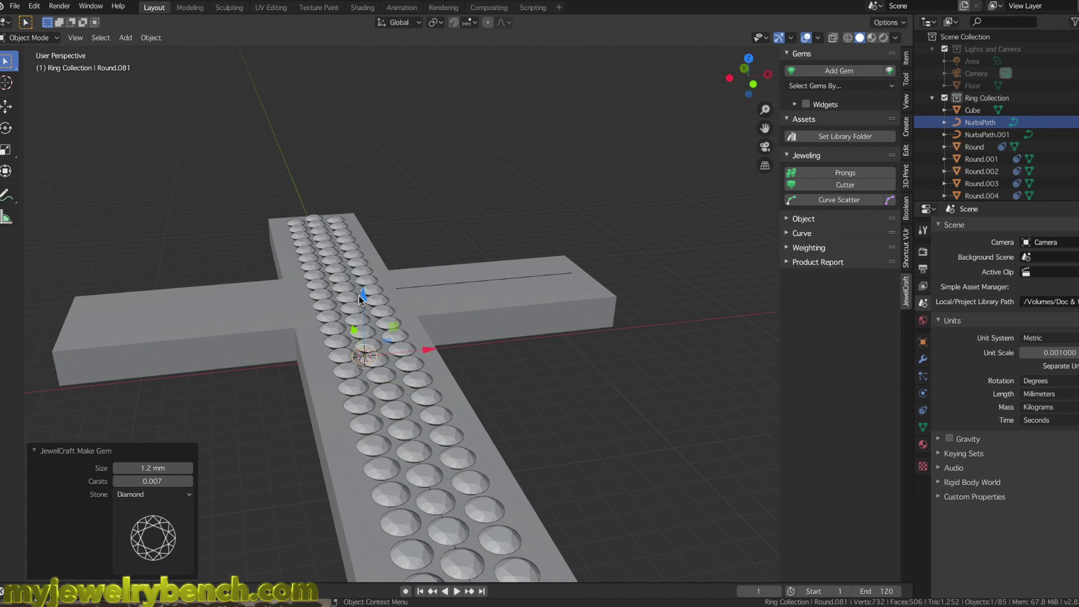
pyautogui.moveTo(360, 295); pyautogui.dragTo(370, 261)
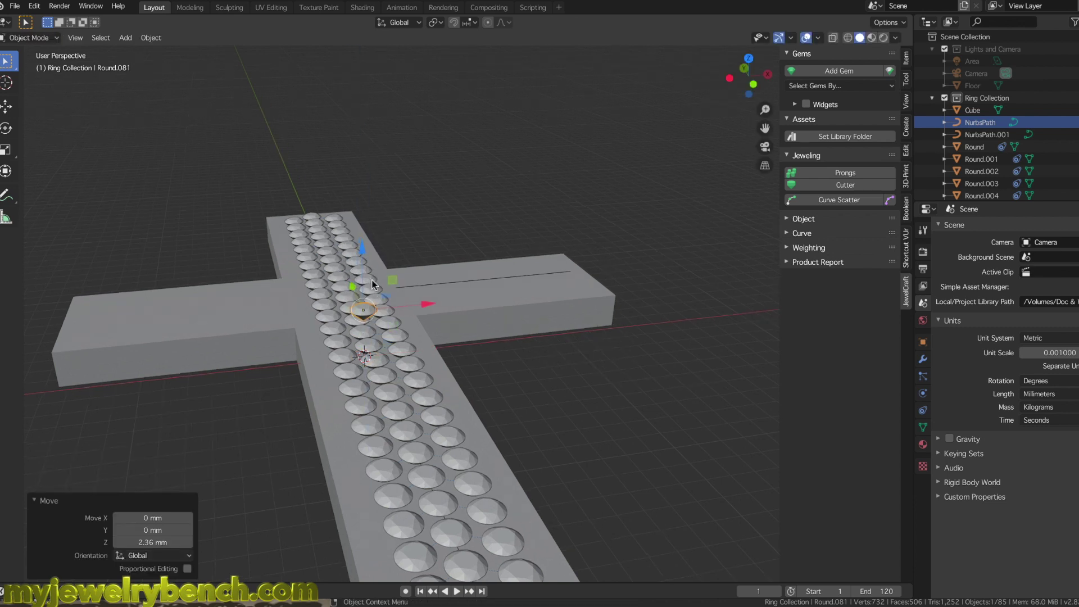
pyautogui.press('KP_1')
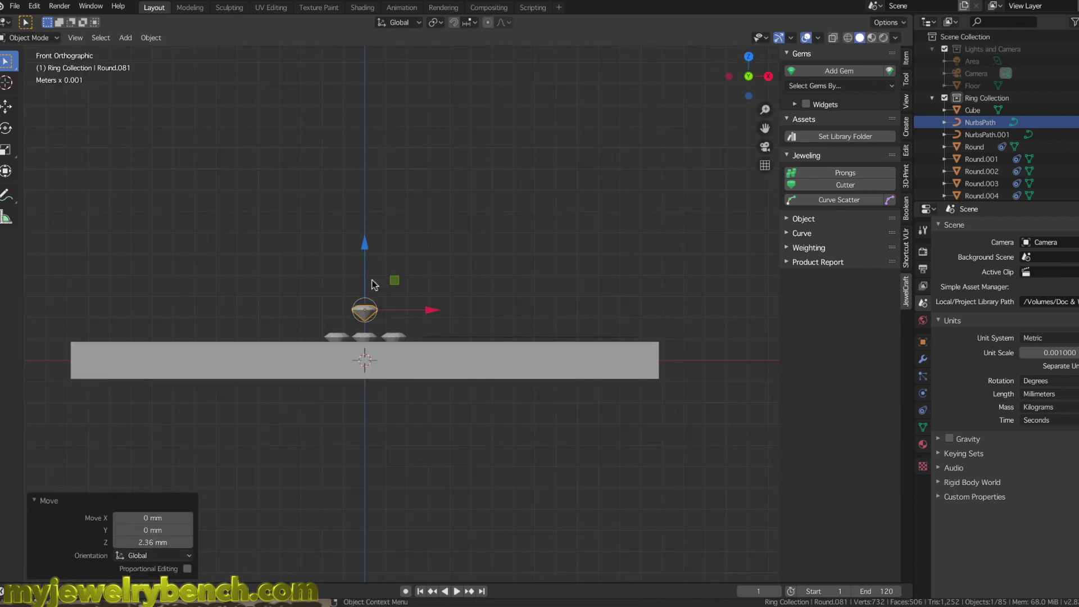
pyautogui.press('KP_3')
pyautogui.moveTo(373, 284); pyautogui.dragTo(375, 332, button='middle')
pyautogui.moveTo(433, 304); pyautogui.dragTo(514, 314)
pyautogui.moveTo(458, 311); pyautogui.dragTo(448, 316, button='middle')
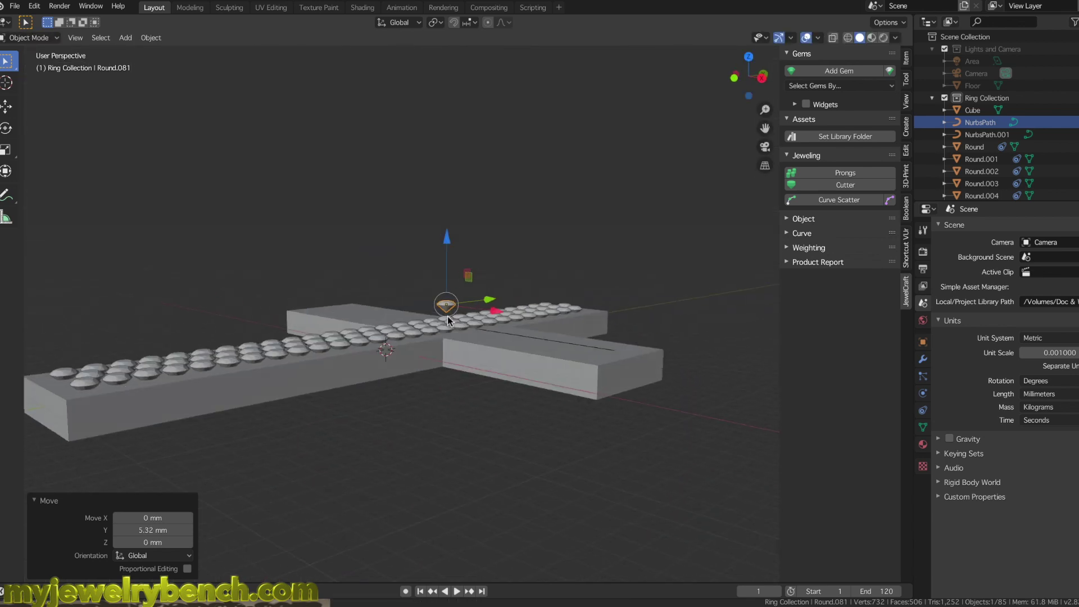
# Step: Lower the gem to the cross's upper surface and move it about 7.15 mm along X onto the arm's path
pyautogui.moveTo(449, 240); pyautogui.dragTo(446, 262)
pyautogui.moveTo(494, 334); pyautogui.dragTo(541, 349)
pyautogui.moveTo(541, 350); pyautogui.dragTo(604, 414, button='middle')
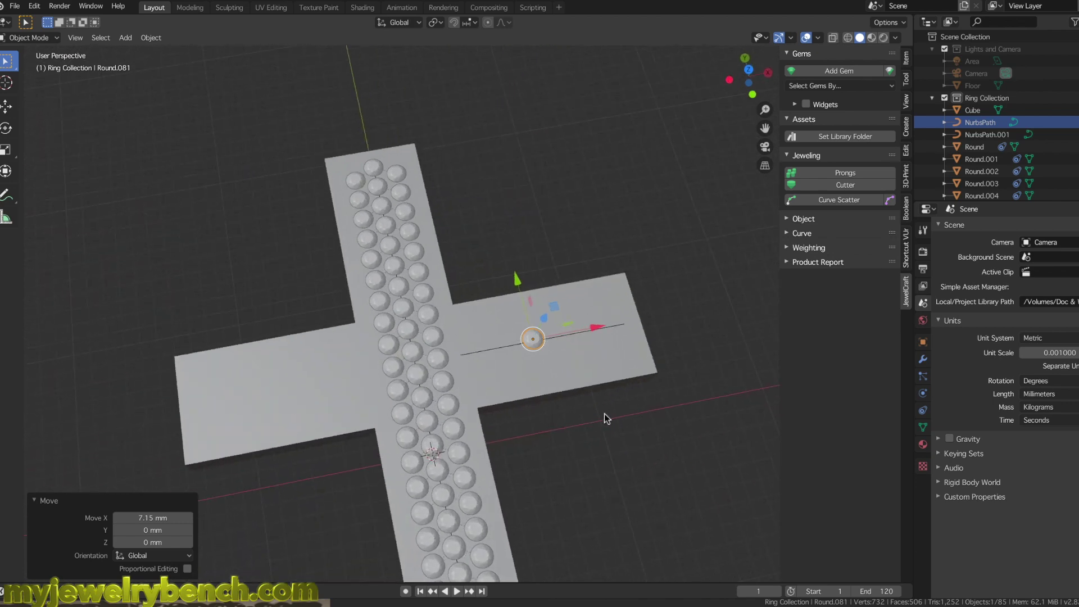
# Step: Nudge the gem about -0.18 mm along Y and lower it about 0.09 mm along Z to align it with the arm's path
pyautogui.scroll(3, 510, 317)
pyautogui.moveTo(510, 317); pyautogui.dragTo(538, 401, button='middle')
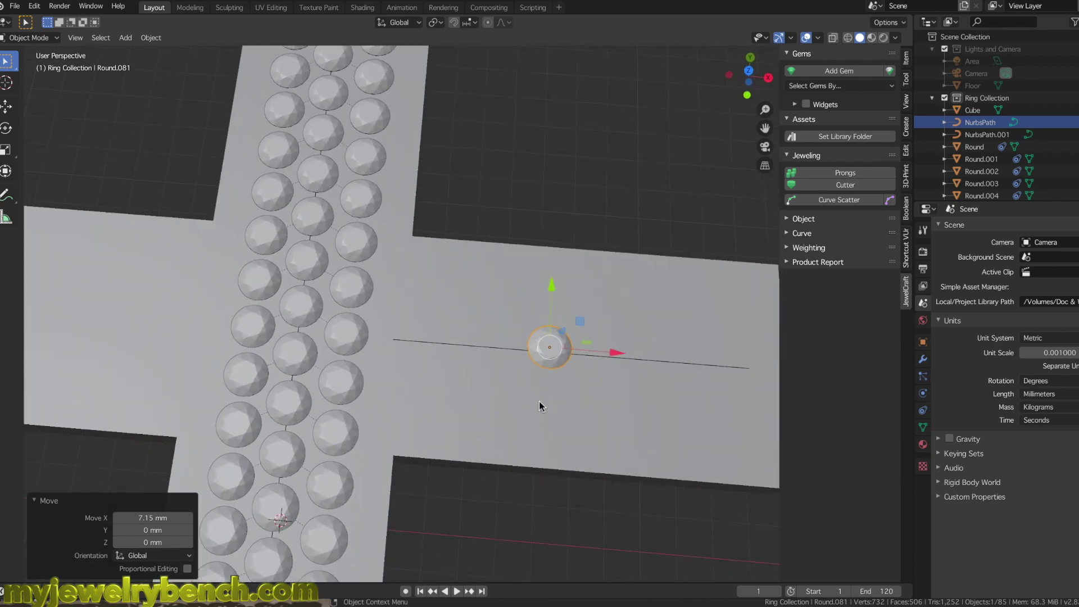
pyautogui.moveTo(557, 335); pyautogui.dragTo(440, 270, button='middle')
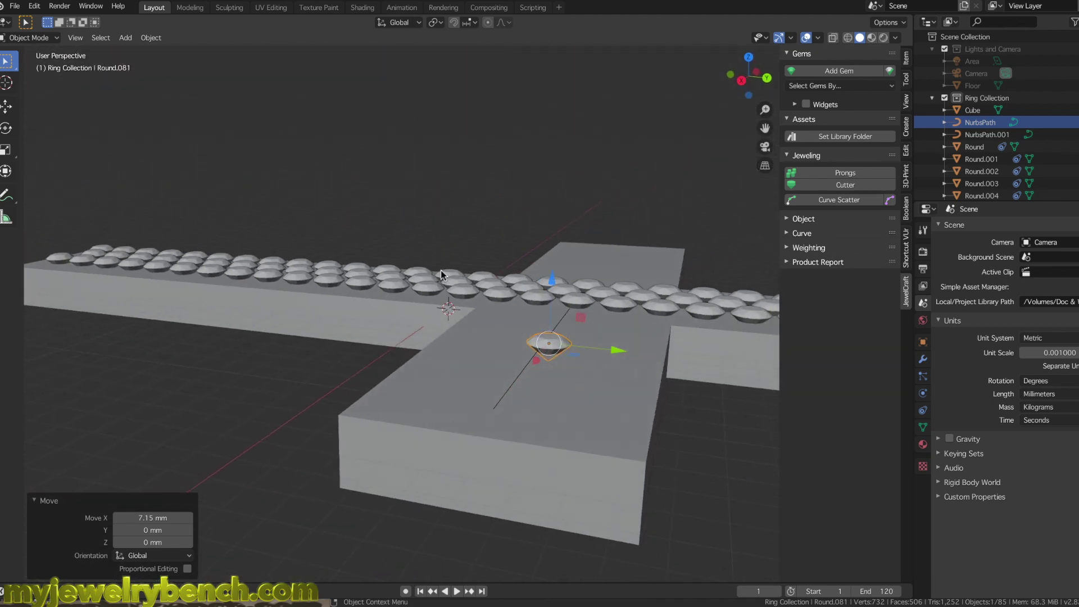
pyautogui.press('KP_1')
pyautogui.press('KP_3')
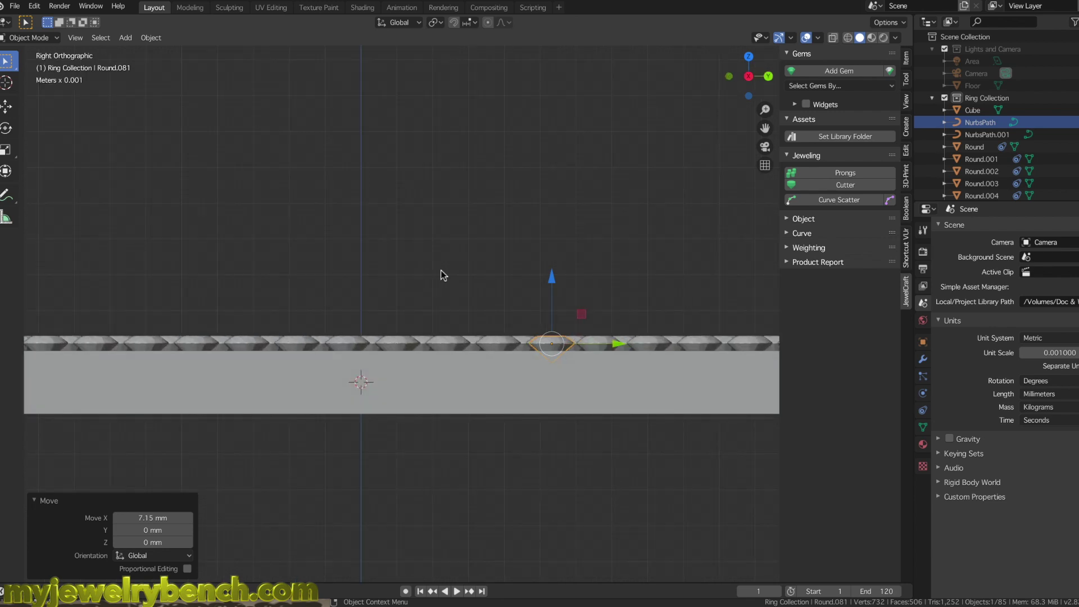
pyautogui.moveTo(572, 373); pyautogui.dragTo(562, 379, button='middle')
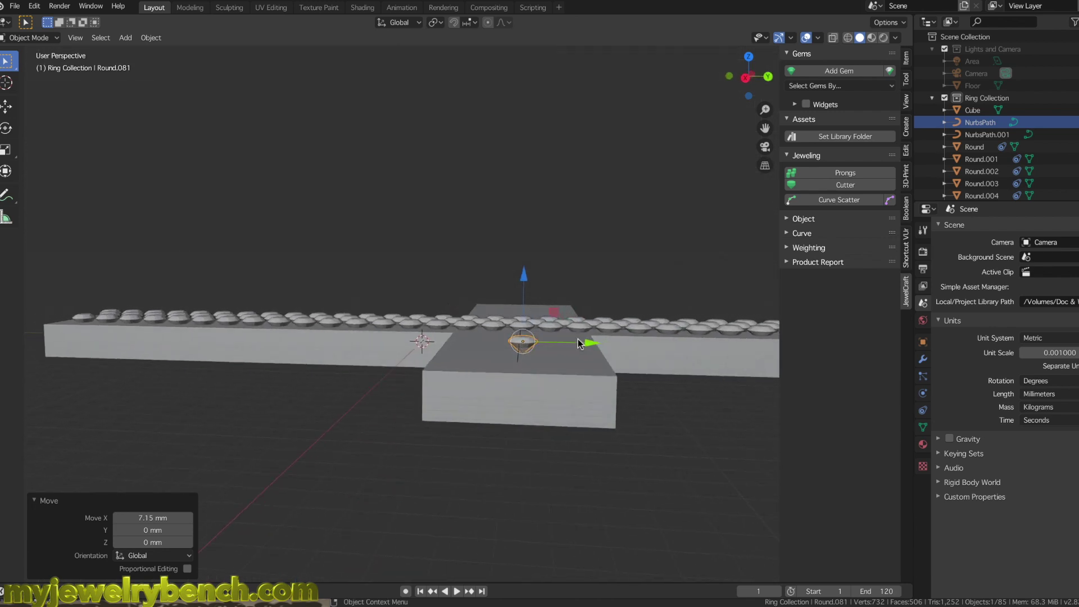
pyautogui.press('g')
pyautogui.press('y')
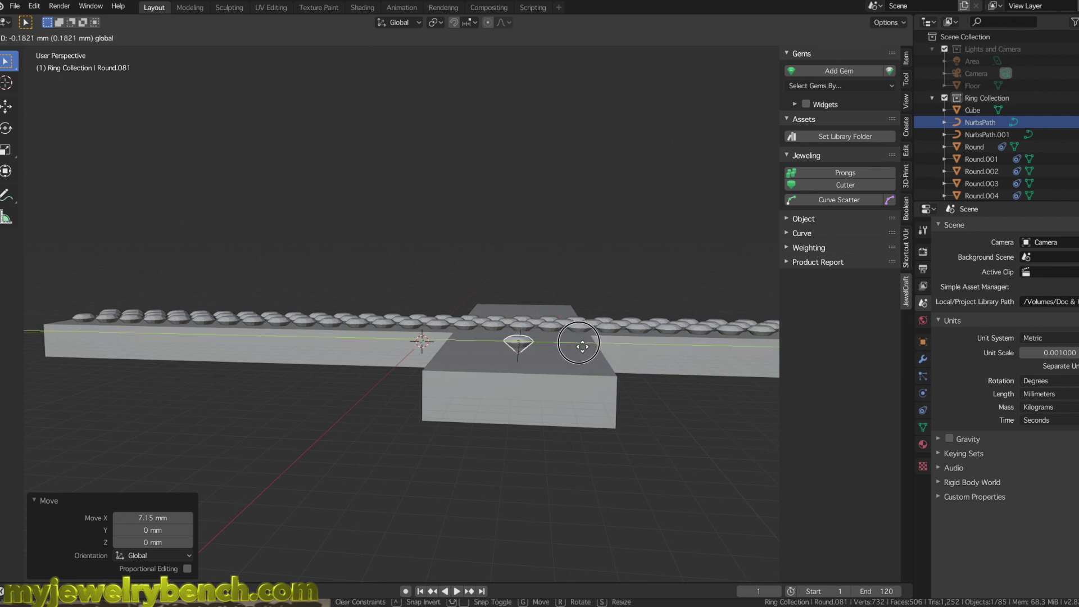
pyautogui.click(582, 347)
pyautogui.moveTo(520, 287); pyautogui.dragTo(520, 291)
pyautogui.moveTo(496, 362); pyautogui.dragTo(377, 339, button='middle')
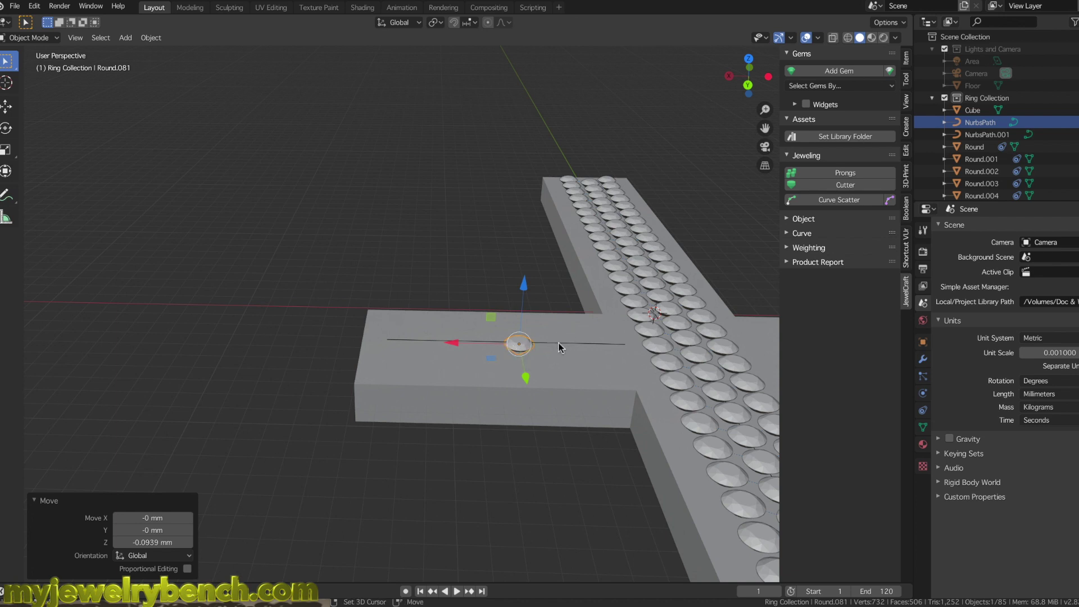
# Step: Add the arm's path to the gem selection and distribute the gem along that path with Curve Scatter
pyautogui.keyDown('shift'); pyautogui.click(582, 343); pyautogui.keyUp('shift')
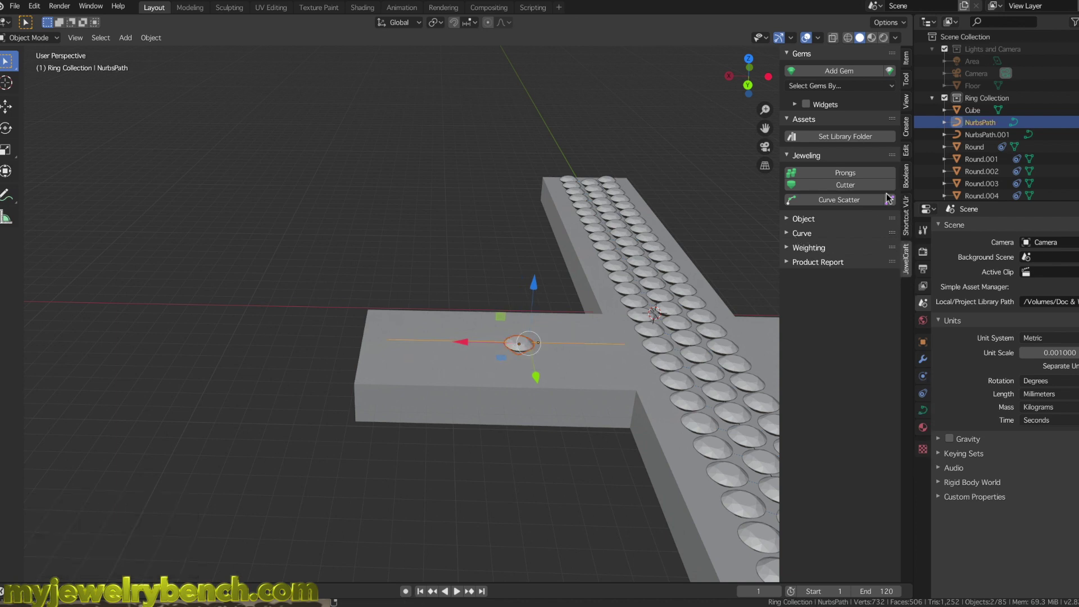
pyautogui.click(839, 201)
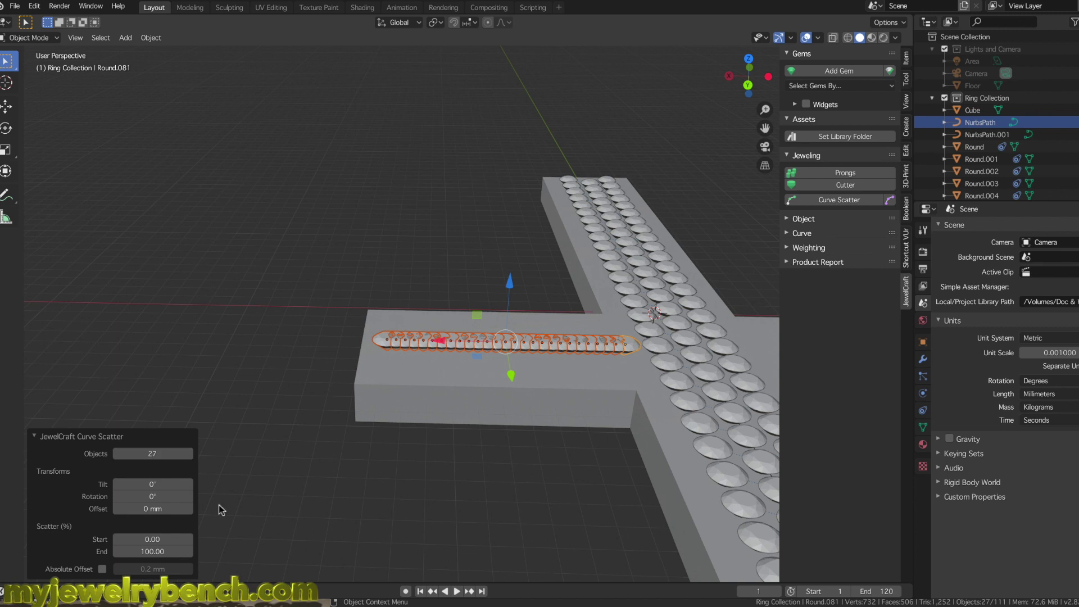
pyautogui.moveTo(466, 317); pyautogui.dragTo(475, 348, button='middle')
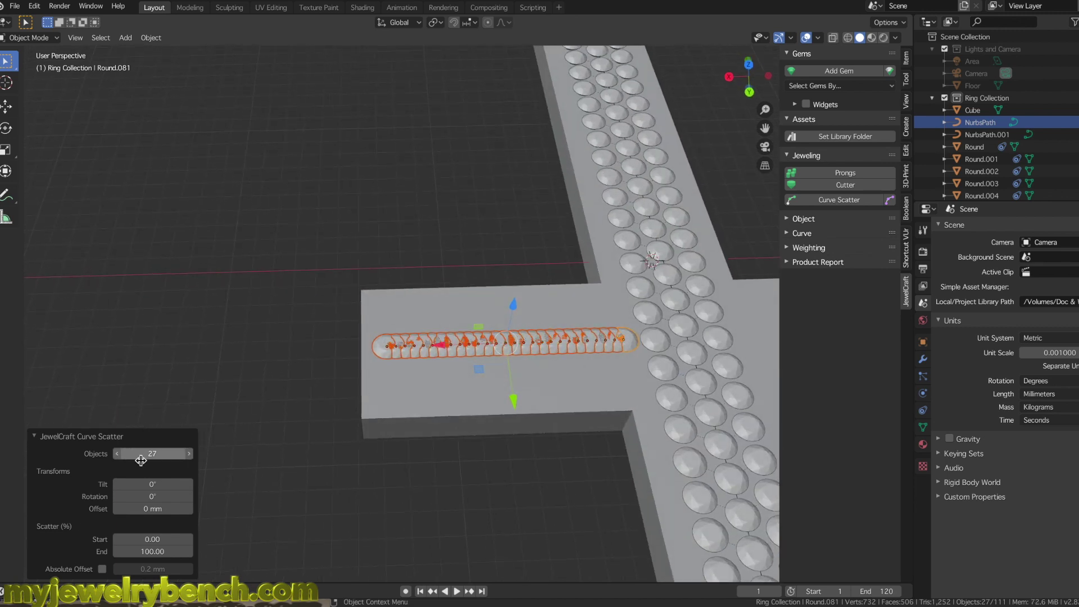
# Step: Set the Curve Scatter object count to 8 for the gems along the side arm
pyautogui.moveTo(130, 459); pyautogui.dragTo(118, 458)
pyautogui.click(118, 458)
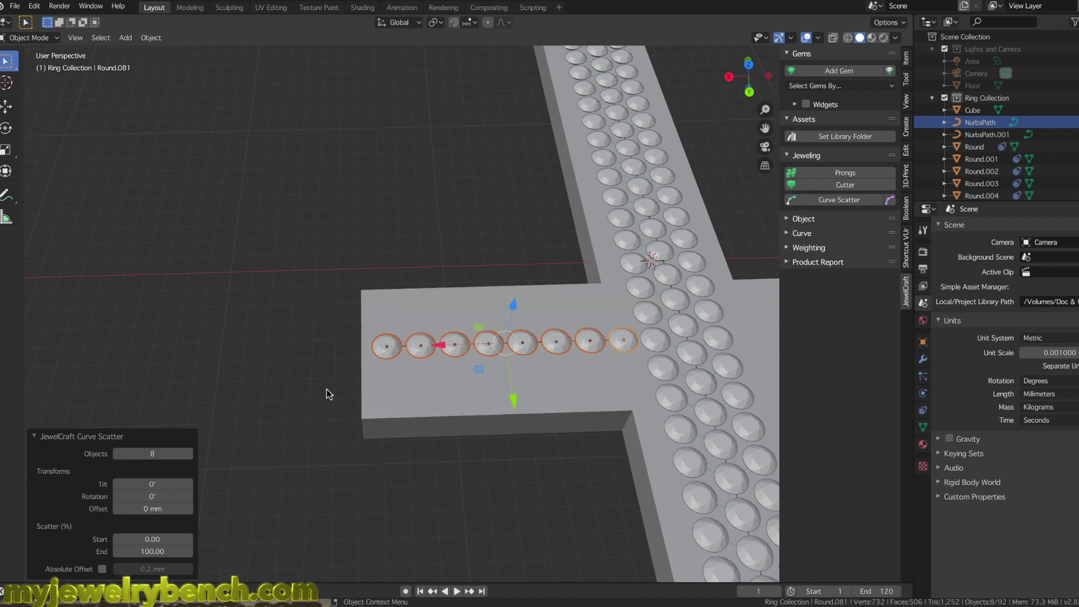
pyautogui.moveTo(534, 331); pyautogui.dragTo(514, 334, button='middle')
pyautogui.moveTo(385, 335); pyautogui.dragTo(412, 339, button='middle')
# Step: Duplicate the row of eight gems and place the copy beside the original on its +Y side, with the columns aligned
pyautogui.hotkey('shift', 'd')
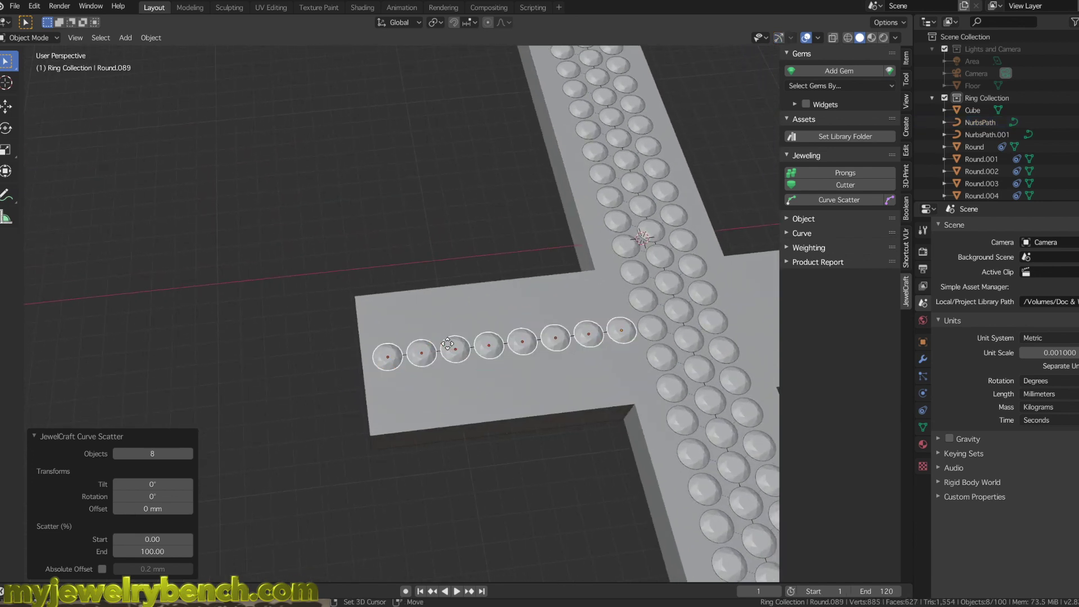
pyautogui.rightClick(445, 344)
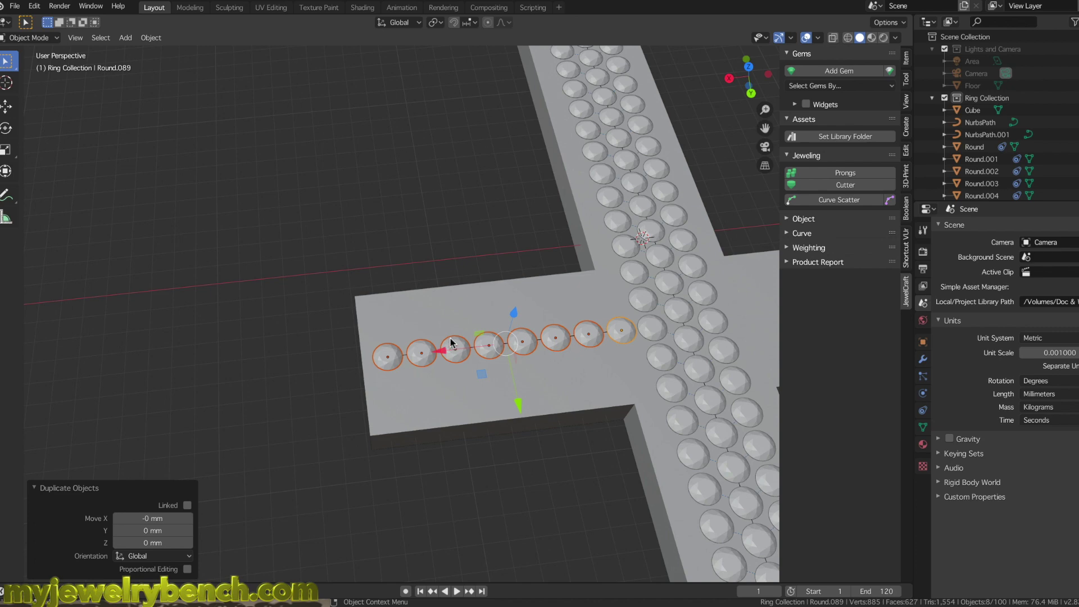
pyautogui.press('KP_7')
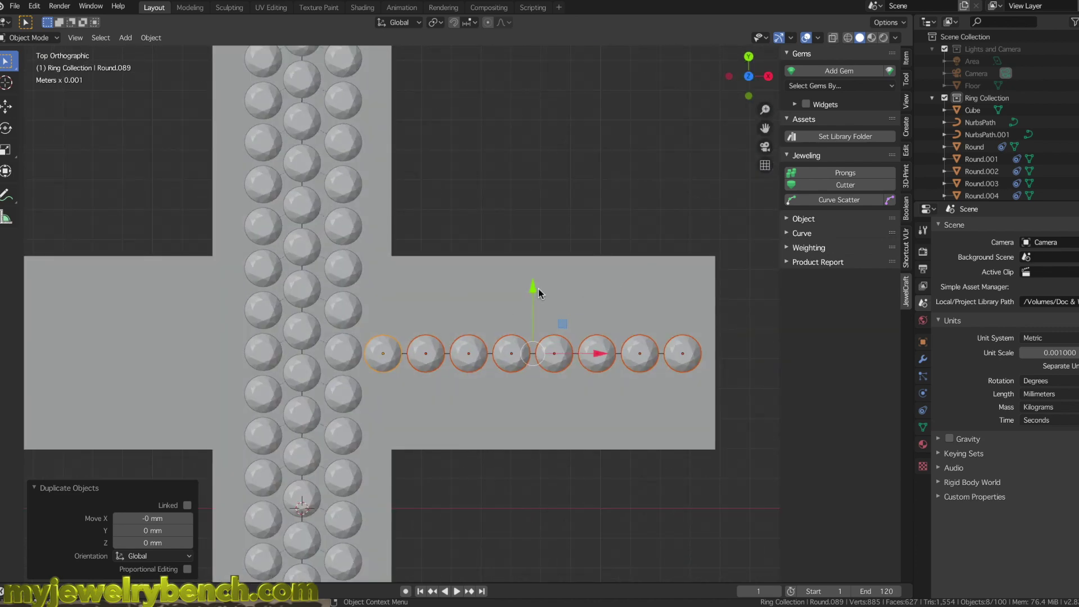
pyautogui.moveTo(534, 288); pyautogui.dragTo(534, 252)
pyautogui.moveTo(603, 318)
pyautogui.mouseDown()
pyautogui.moveTo(634, 304)
pyautogui.moveTo(604, 299)
pyautogui.mouseUp()
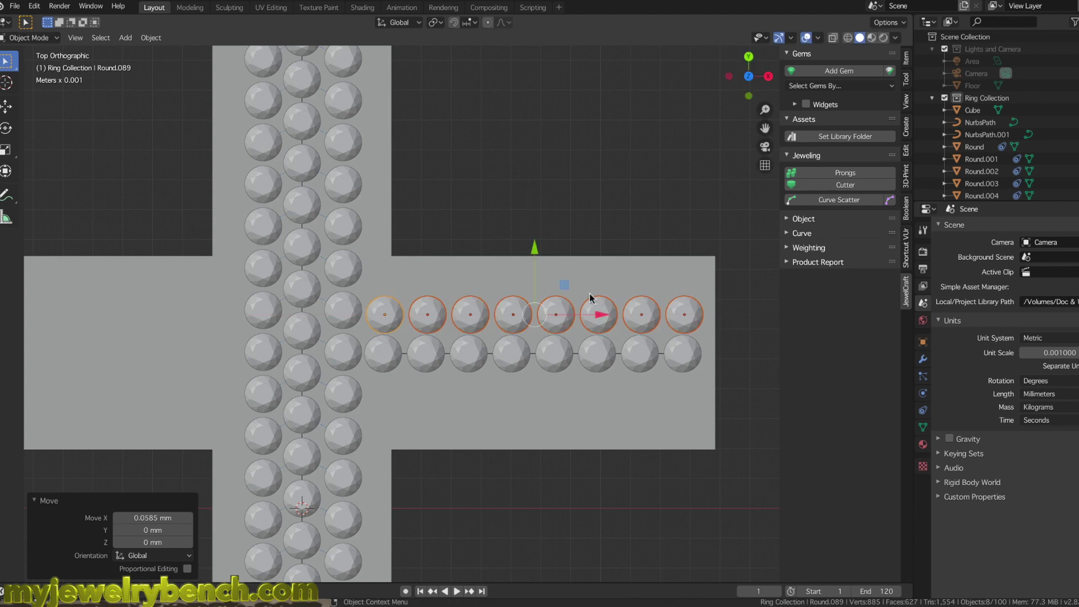
pyautogui.moveTo(535, 249); pyautogui.dragTo(535, 245)
pyautogui.moveTo(597, 310); pyautogui.dragTo(596, 321)
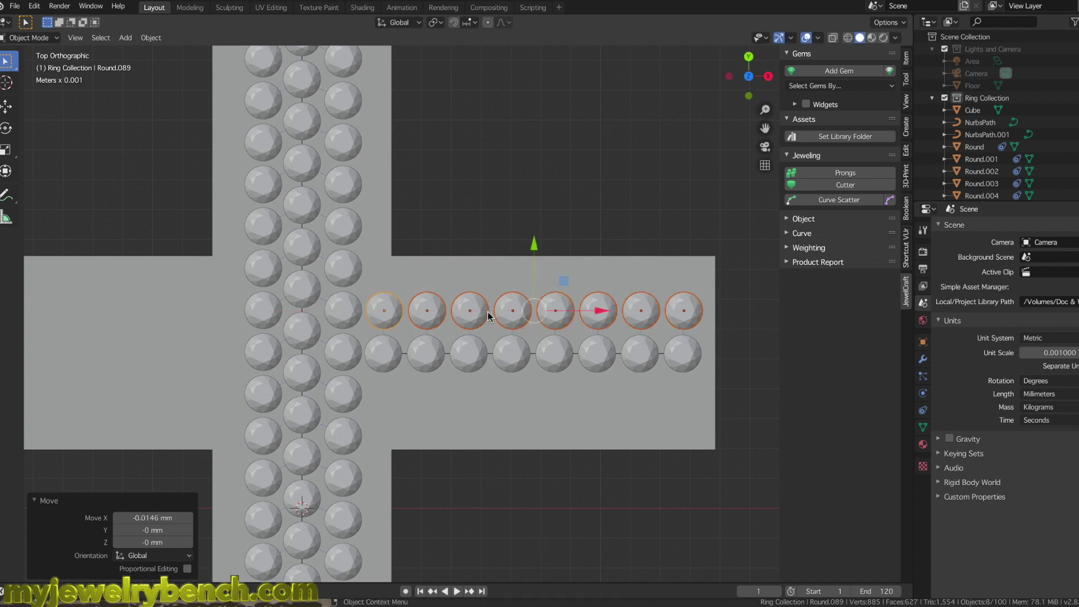
# Step: Duplicate the new row and move the copy about -2.88 mm along Y to form a third row
pyautogui.hotkey('shift', 'd')
pyautogui.press('Escape')
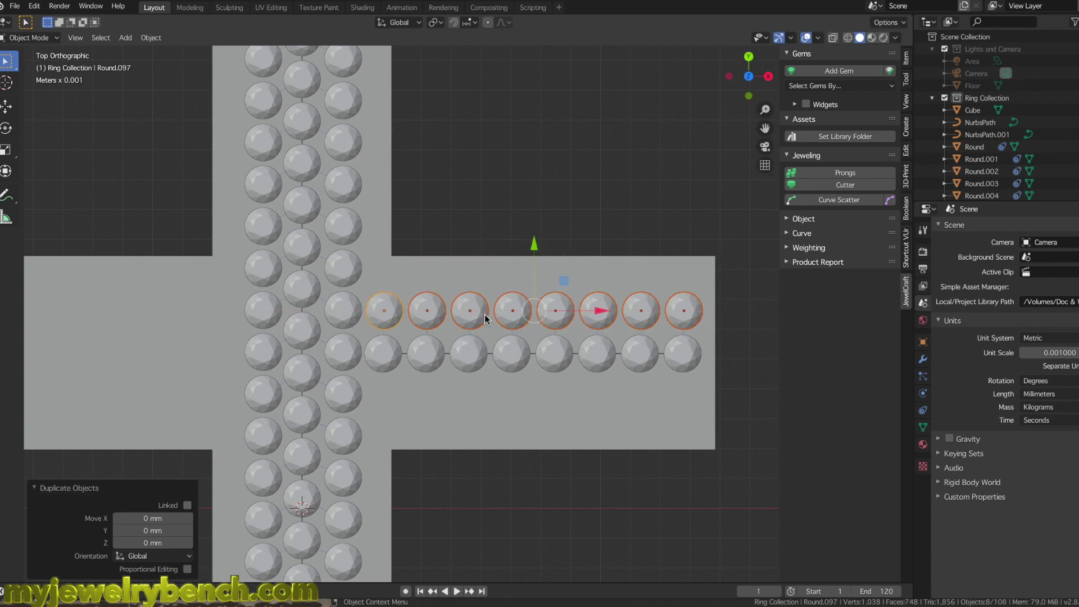
pyautogui.moveTo(535, 244); pyautogui.dragTo(534, 334)
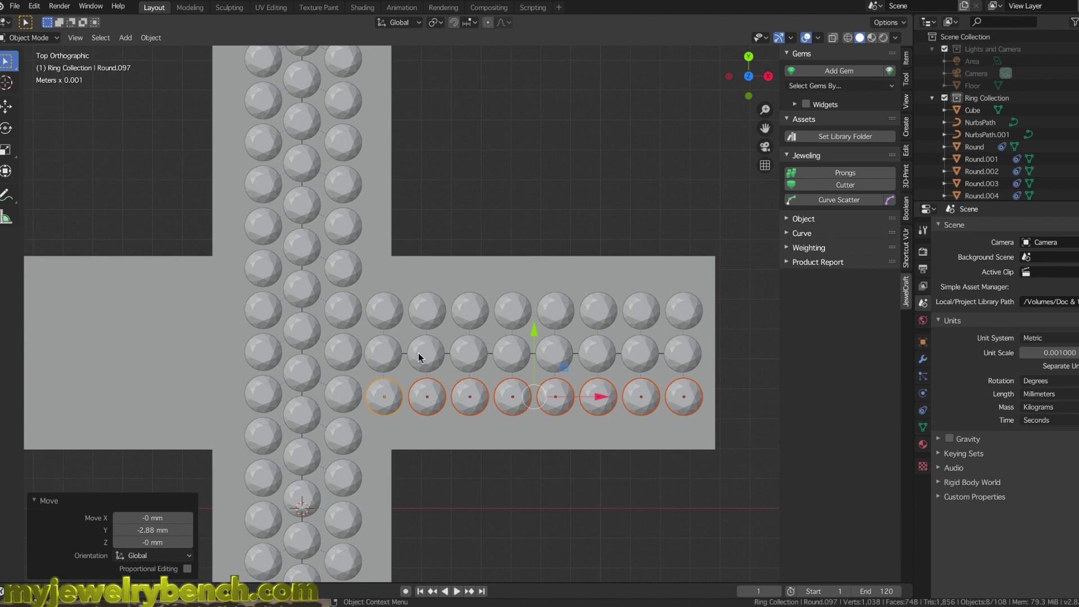
# Step: Select all three gem rows on the arm, duplicate them and move the copies about -15.5 mm along X onto the opposite arm
pyautogui.keyDown('shift'); pyautogui.click(384, 310); pyautogui.keyUp('shift')
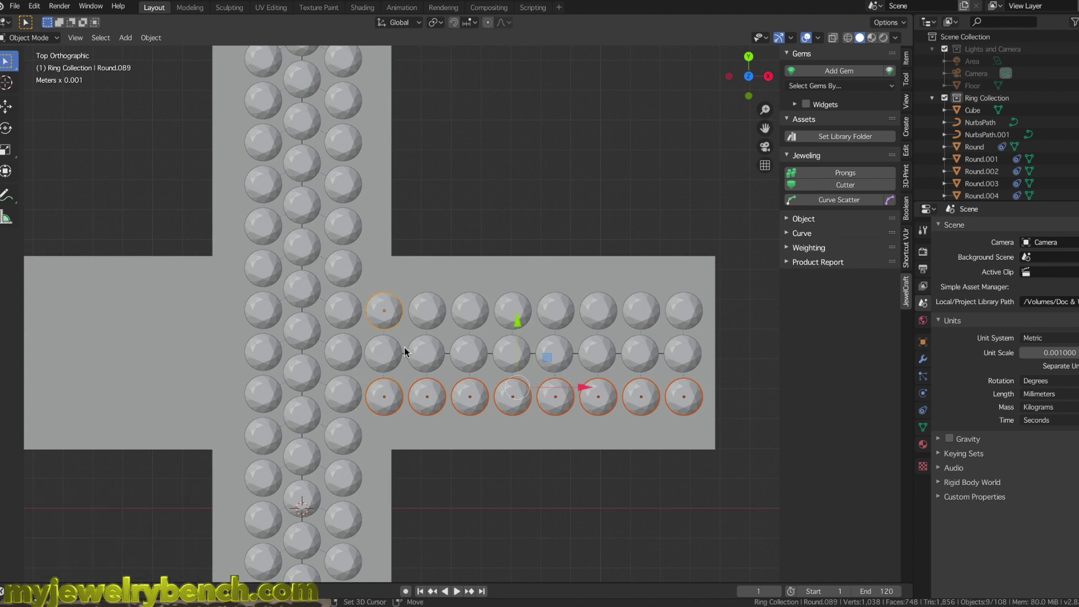
pyautogui.keyDown('shift'); pyautogui.click(382, 353); pyautogui.keyUp('shift')
pyautogui.keyDown('shift'); pyautogui.click(426, 353); pyautogui.keyUp('shift')
pyautogui.keyDown('shift'); pyautogui.click(427, 311); pyautogui.keyUp('shift')
pyautogui.keyDown('shift'); pyautogui.click(483, 310); pyautogui.keyUp('shift')
pyautogui.keyDown('shift'); pyautogui.click(469, 352); pyautogui.keyUp('shift')
pyautogui.keyDown('shift'); pyautogui.click(512, 353); pyautogui.keyUp('shift')
pyautogui.keyDown('shift'); pyautogui.click(516, 312); pyautogui.keyUp('shift')
pyautogui.keyDown('shift'); pyautogui.click(555, 312); pyautogui.keyUp('shift')
pyautogui.keyDown('shift'); pyautogui.click(554, 353); pyautogui.keyUp('shift')
pyautogui.keyDown('shift'); pyautogui.click(597, 353); pyautogui.keyUp('shift')
pyautogui.keyDown('shift'); pyautogui.click(599, 315); pyautogui.keyUp('shift')
pyautogui.keyDown('shift'); pyautogui.click(642, 320); pyautogui.keyUp('shift')
pyautogui.keyDown('shift'); pyautogui.click(640, 347); pyautogui.keyUp('shift')
pyautogui.keyDown('shift'); pyautogui.click(677, 351); pyautogui.keyUp('shift')
pyautogui.keyDown('shift'); pyautogui.click(674, 319); pyautogui.keyUp('shift')
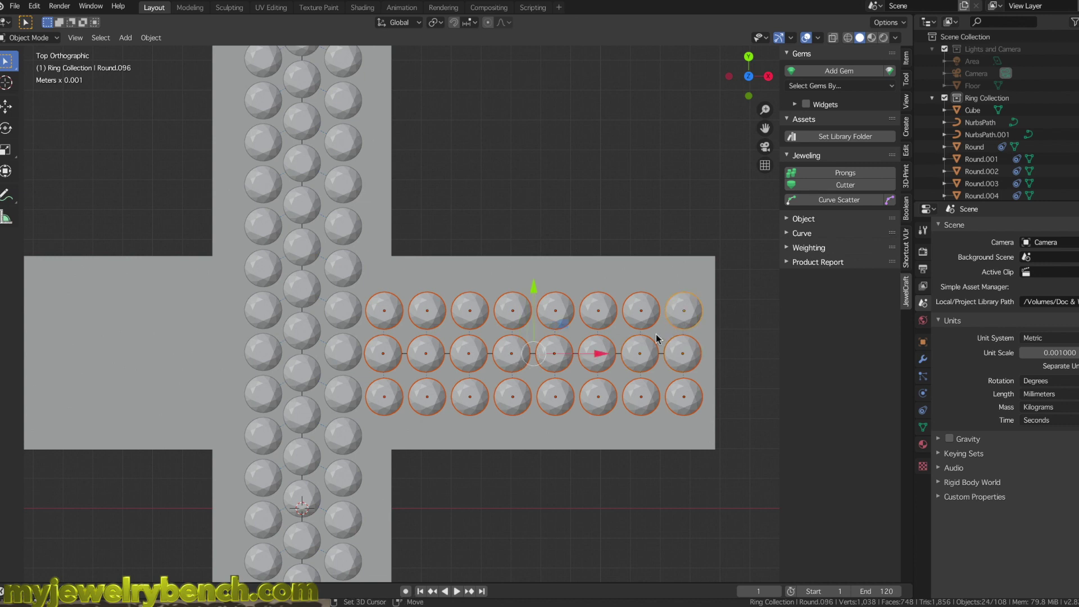
pyautogui.hotkey('shift', 'd')
pyautogui.press('Escape')
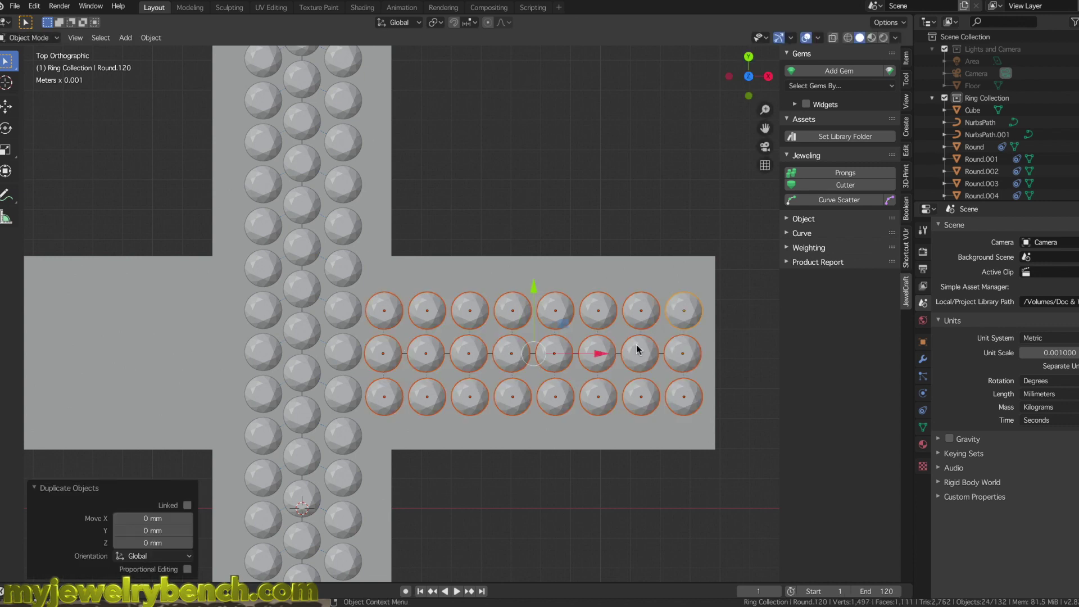
pyautogui.press('g')
pyautogui.press('x')
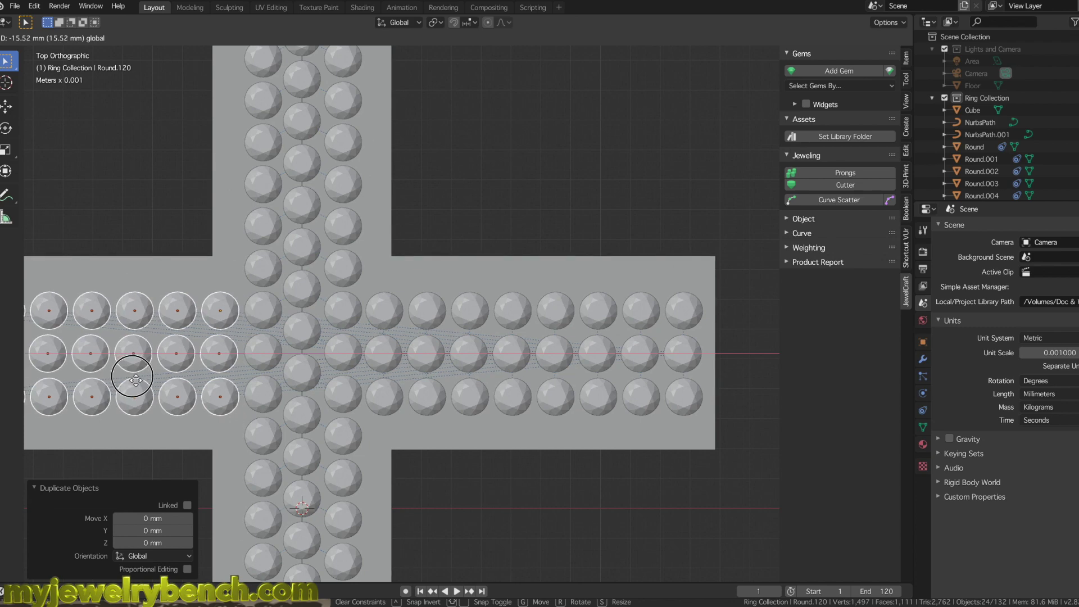
pyautogui.click(134, 380)
# Step: Make the cross body thinner by scaling it down along Z, and raise it about 0.585 mm along Z
pyautogui.moveTo(467, 357); pyautogui.dragTo(431, 365, button='middle')
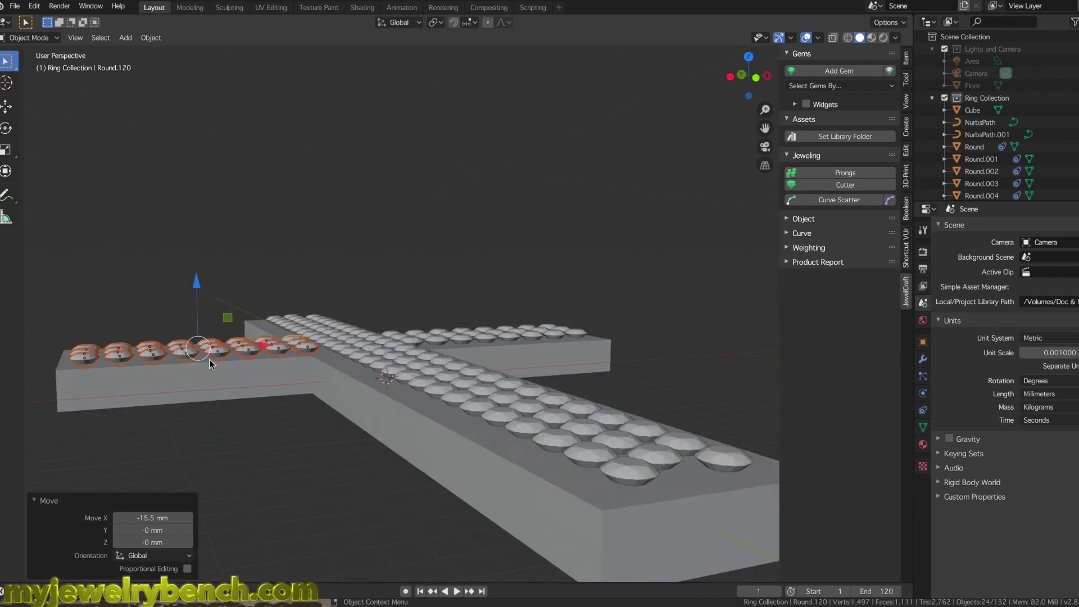
pyautogui.click(314, 363)
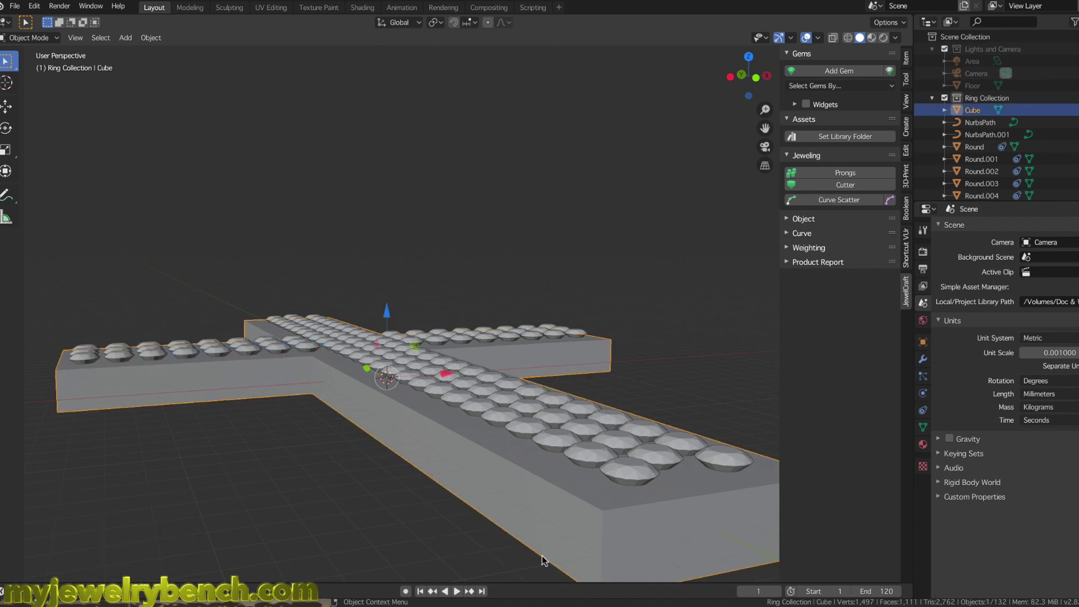
pyautogui.press('s')
pyautogui.press('z')
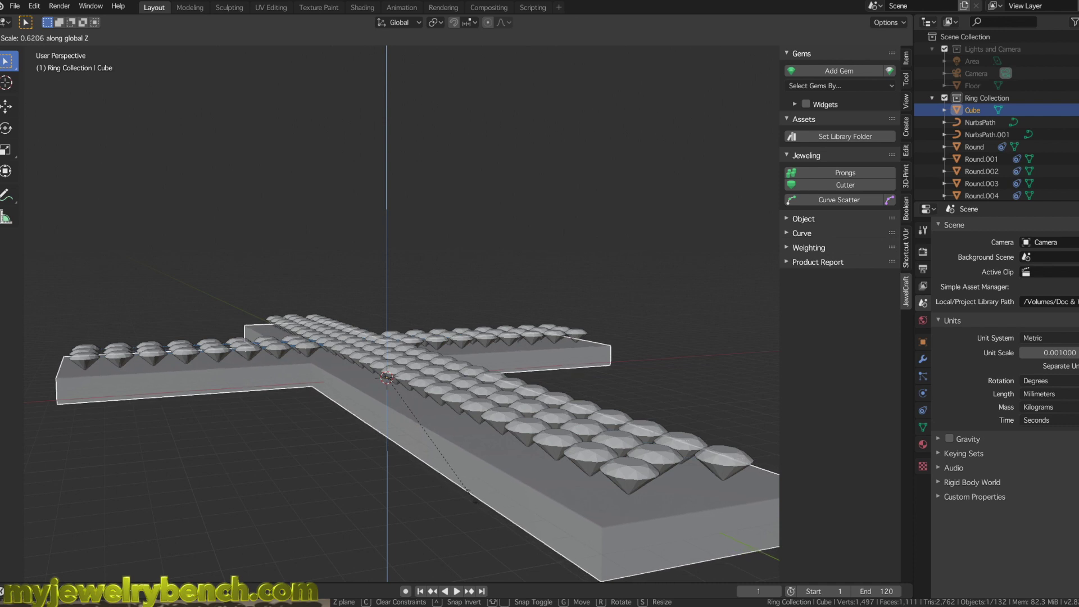
pyautogui.click(445, 479)
pyautogui.moveTo(387, 309); pyautogui.dragTo(388, 299)
# Step: Examine from several angles how the gems sit in the thinner cross body
pyautogui.moveTo(388, 299); pyautogui.dragTo(368, 463, button='middle')
pyautogui.scroll(-3, 313, 287)
pyautogui.moveTo(313, 287); pyautogui.dragTo(339, 279, button='middle')
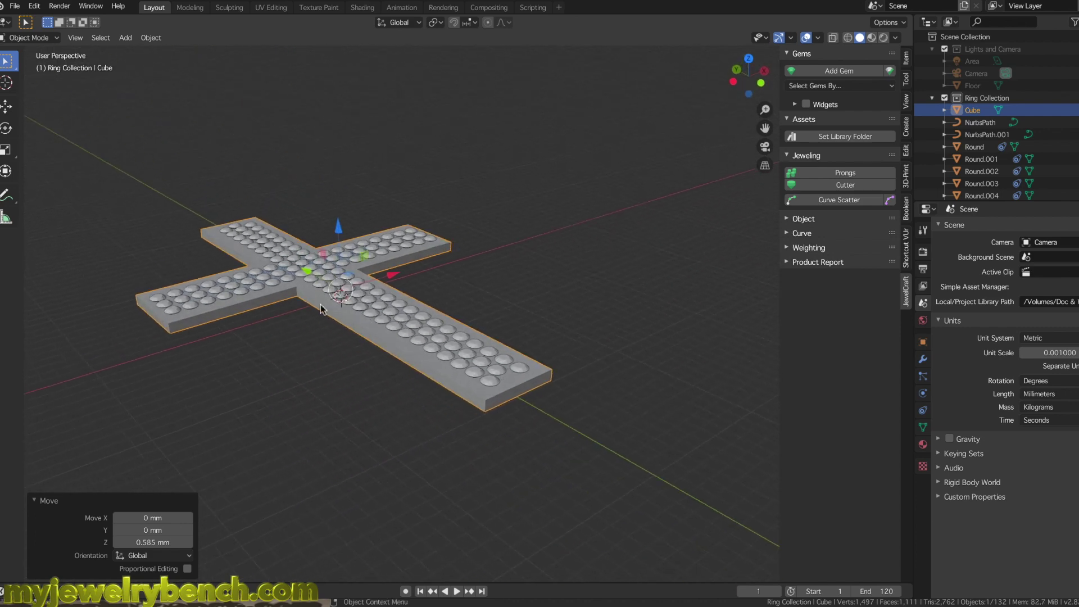
pyautogui.scroll(6, 314, 243)
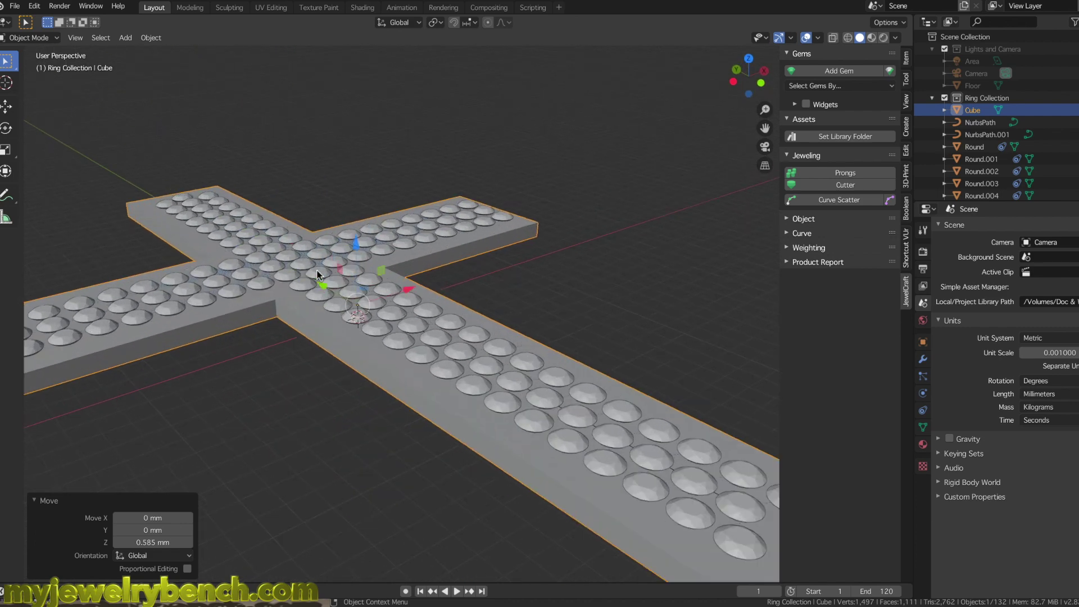
pyautogui.moveTo(283, 295); pyautogui.dragTo(258, 306, button='middle')
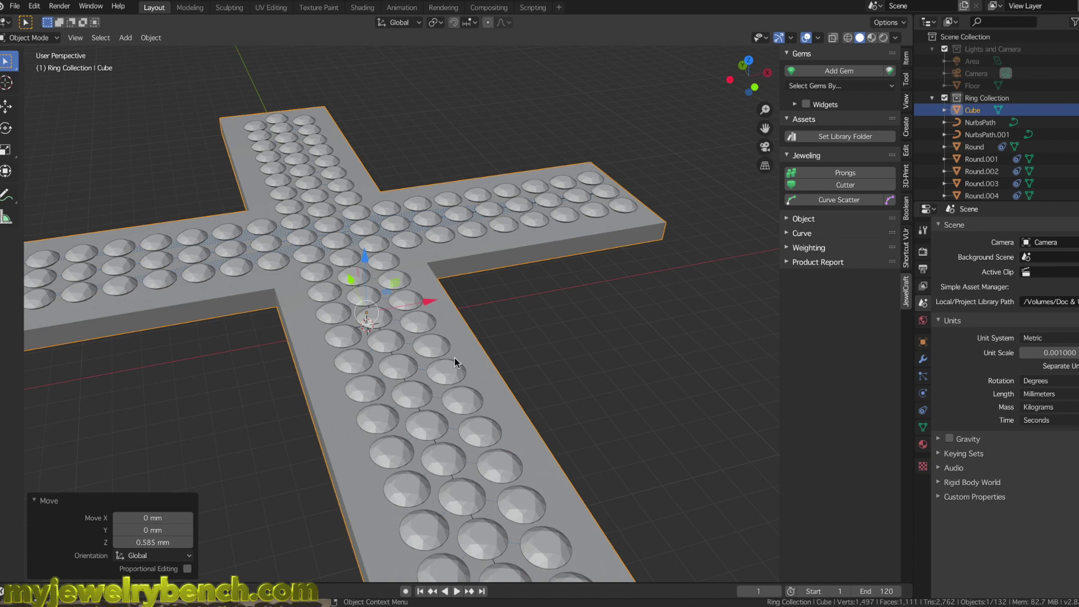
pyautogui.scroll(-4, 454, 357)
pyautogui.moveTo(477, 292); pyautogui.dragTo(382, 418, button='middle')
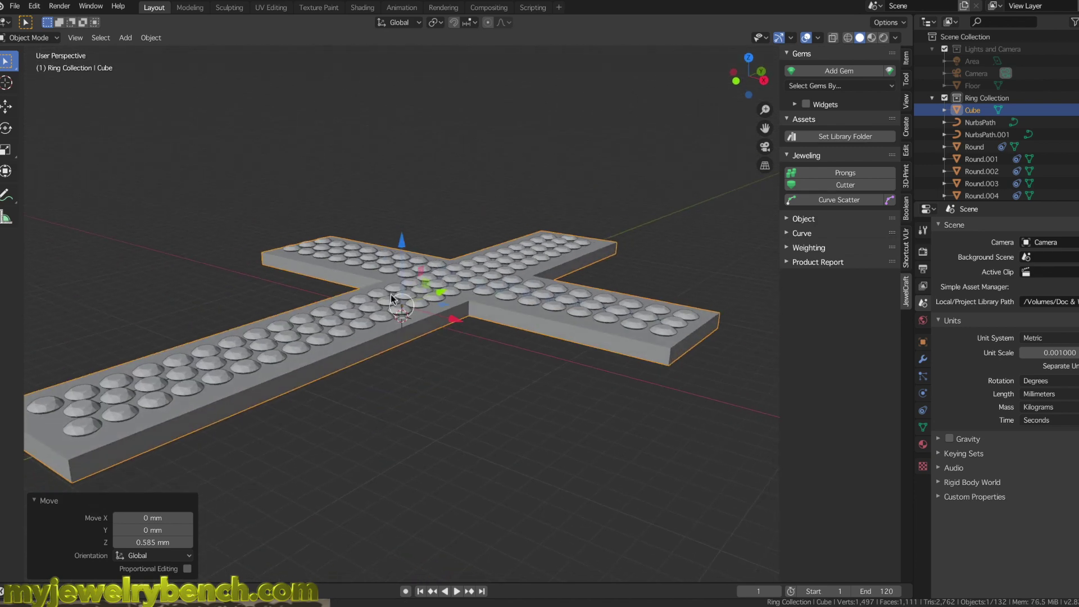
pyautogui.moveTo(390, 295); pyautogui.dragTo(283, 432, button='middle')
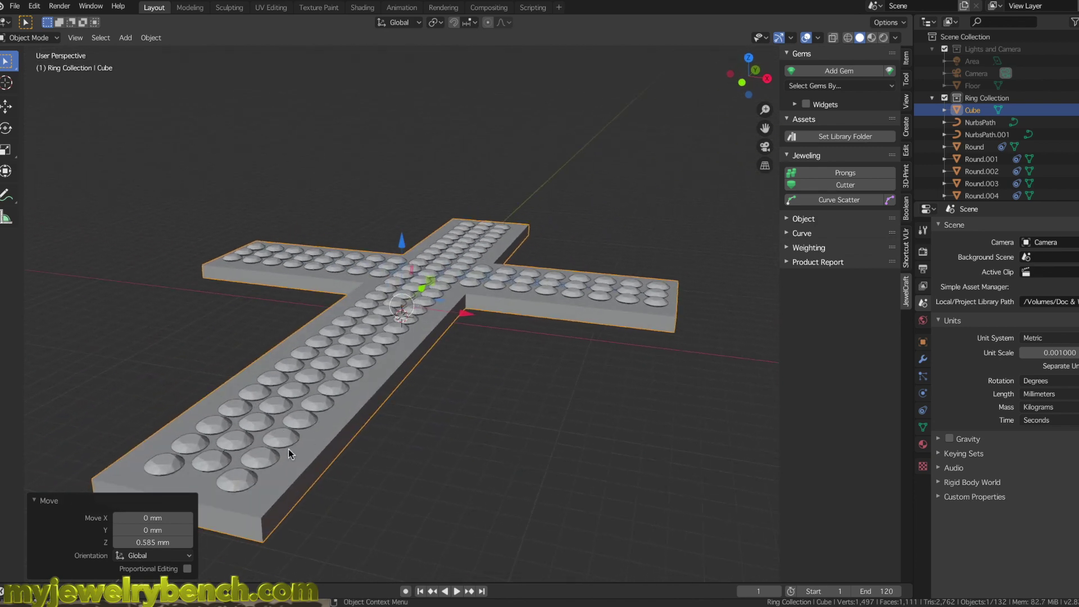
# Step: Apply the rotation and scale of the cross body
pyautogui.click(308, 447)
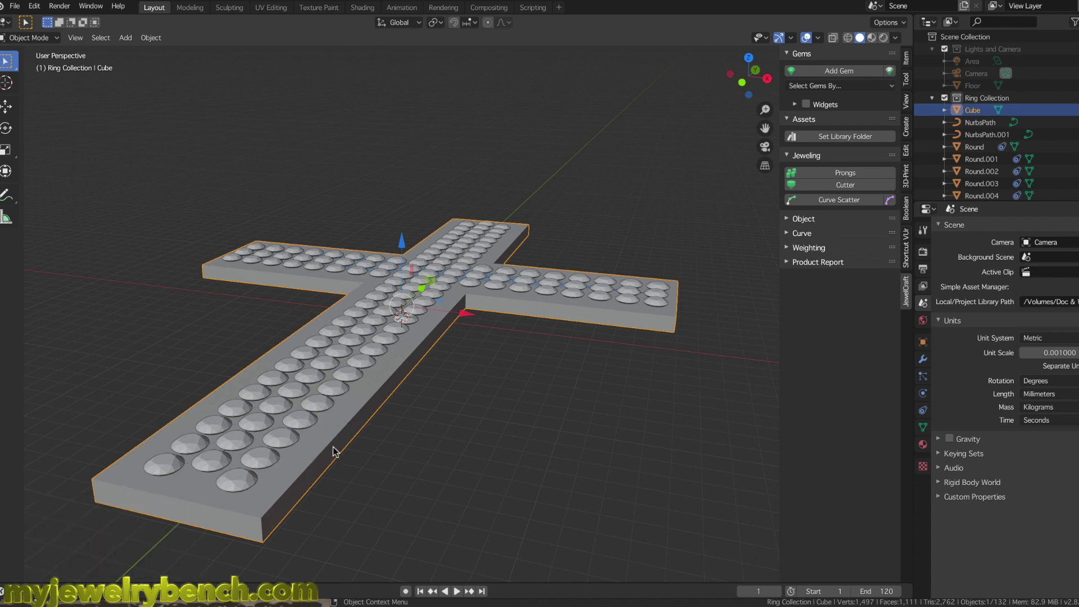
pyautogui.press('ctrl')
pyautogui.hotkey('ctrl', 'a')
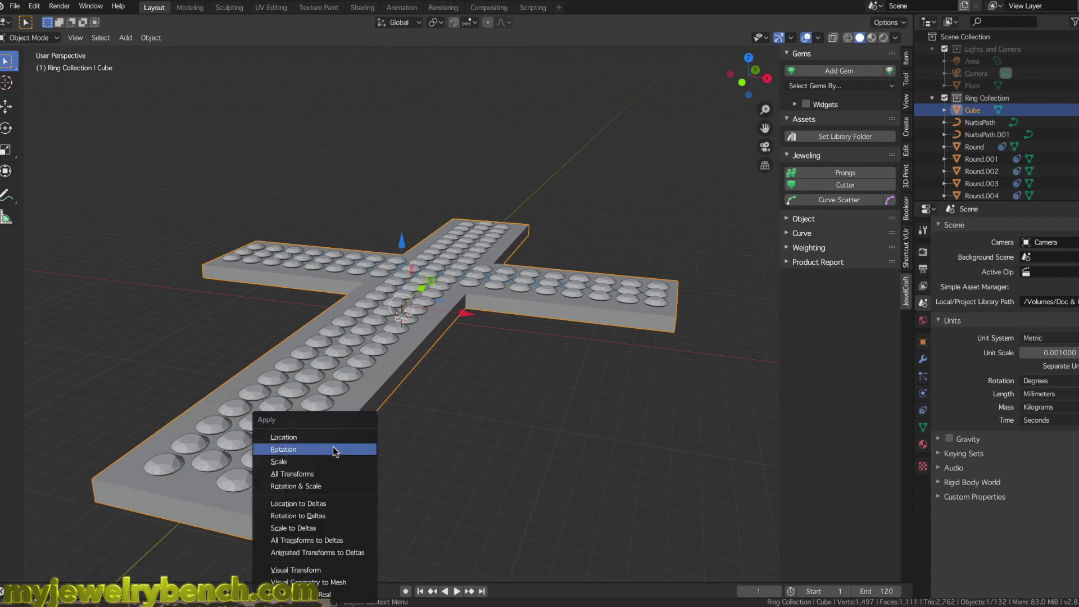
pyautogui.click(297, 486)
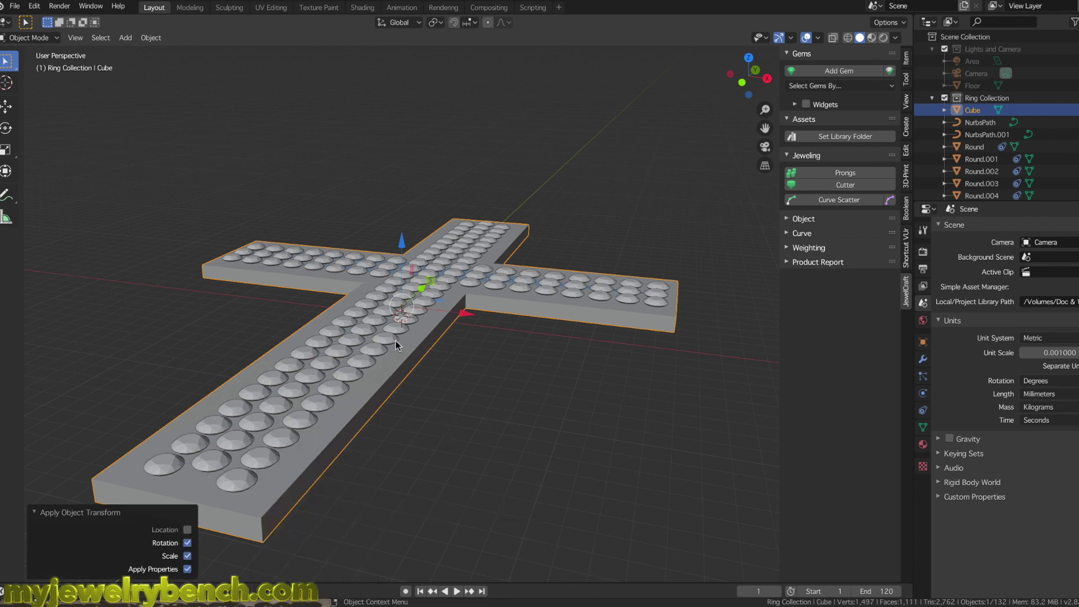
# Step: Select the five upper faces of the cross mesh and bevel them with a 0.69 mm offset and 6 segments
pyautogui.press('Tab')
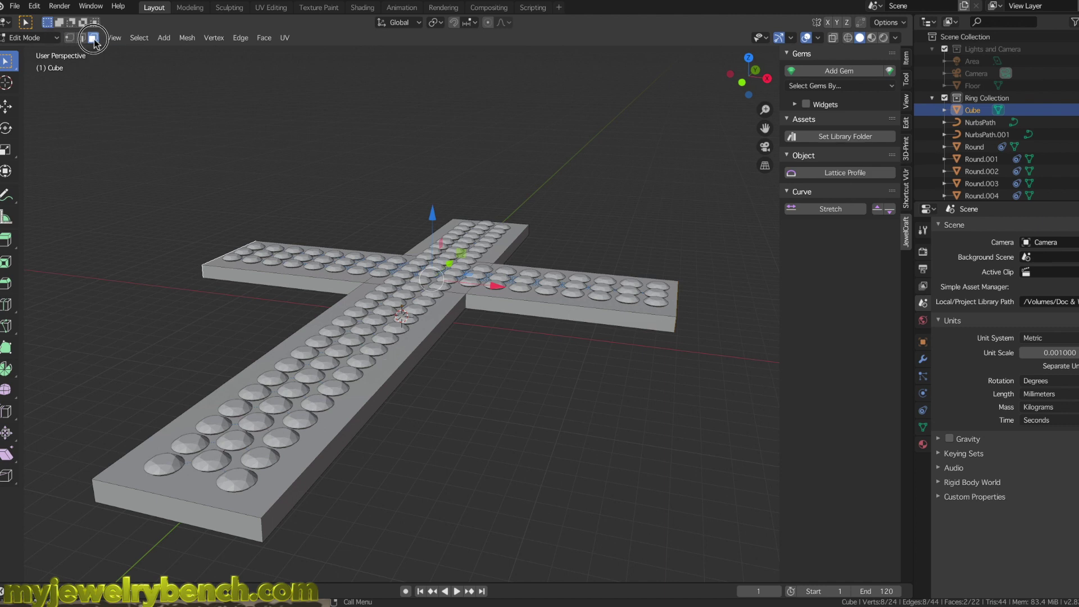
pyautogui.click(414, 330)
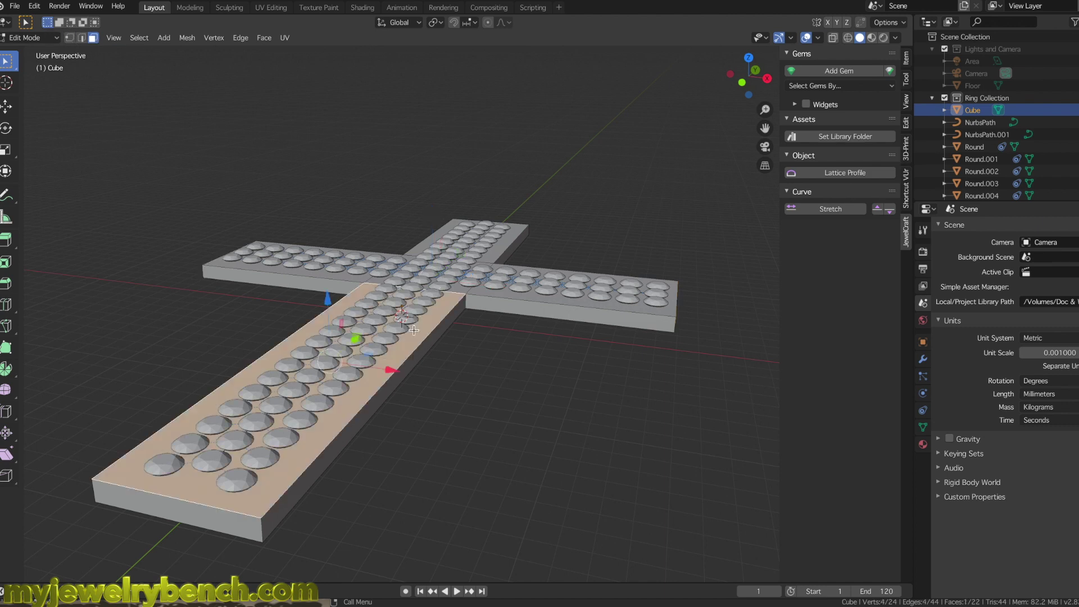
pyautogui.keyDown('shift'); pyautogui.click(464, 289); pyautogui.keyUp('shift')
pyautogui.keyDown('shift'); pyautogui.click(504, 296); pyautogui.keyUp('shift')
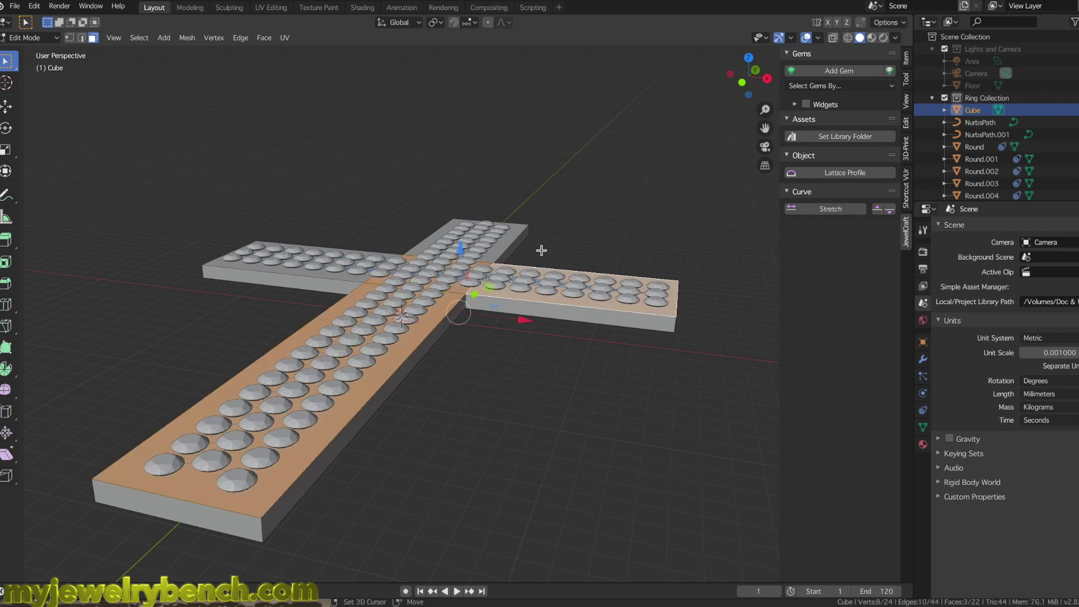
pyautogui.keyDown('shift'); pyautogui.click(500, 245); pyautogui.keyUp('shift')
pyautogui.keyDown('shift'); pyautogui.click(344, 278); pyautogui.keyUp('shift')
pyautogui.scroll(-2, 253, 314)
pyautogui.scroll(1, 257, 313)
pyautogui.moveTo(346, 304); pyautogui.dragTo(346, 305, button='middle')
pyautogui.press('ctrl')
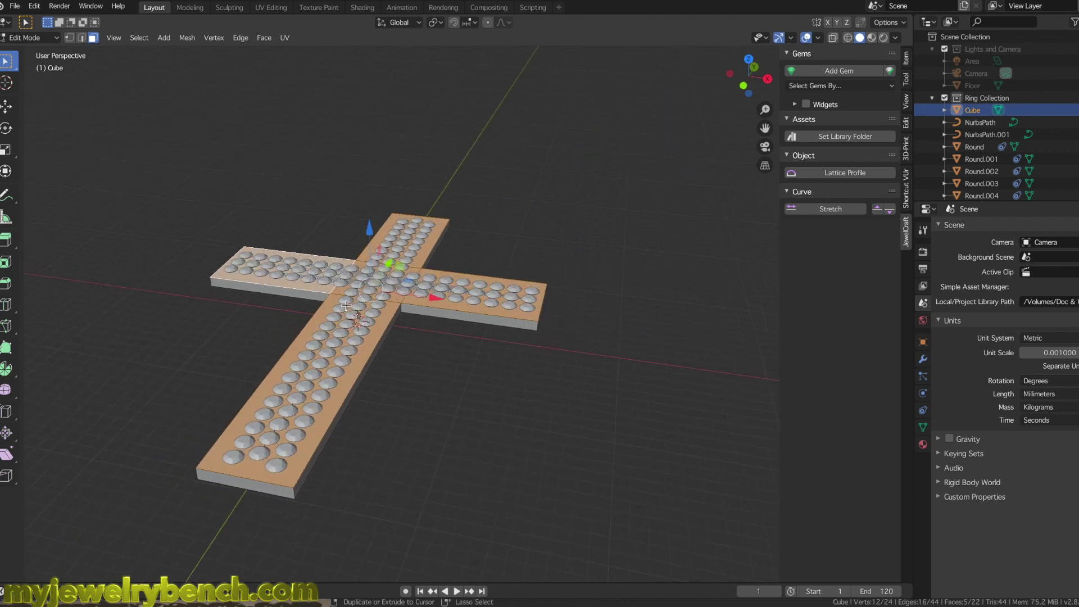
pyautogui.hotkey('ctrl', 'b')
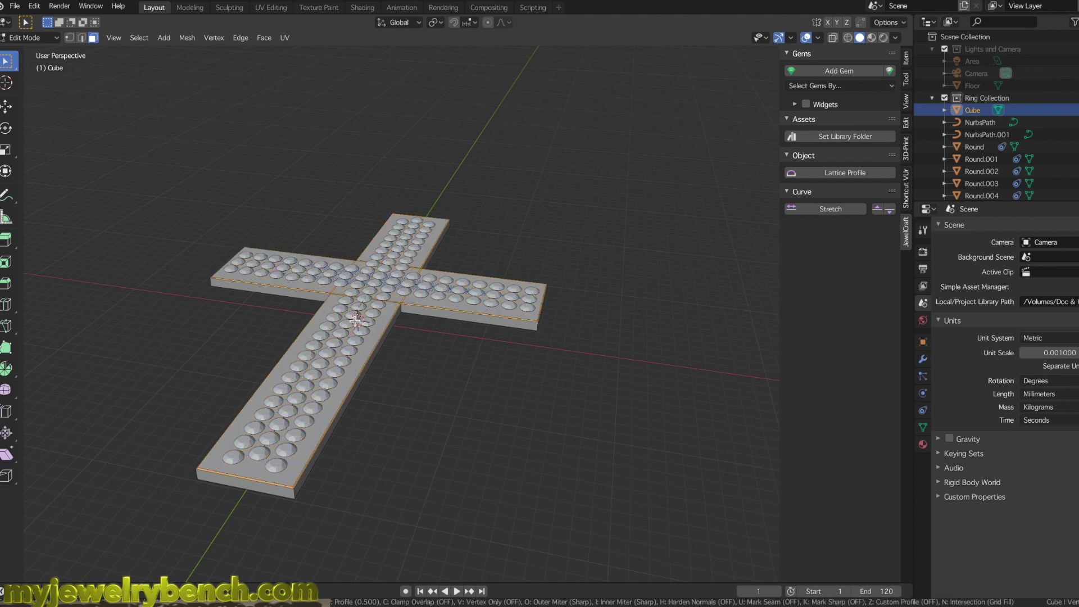
pyautogui.scroll(2, 356, 326)
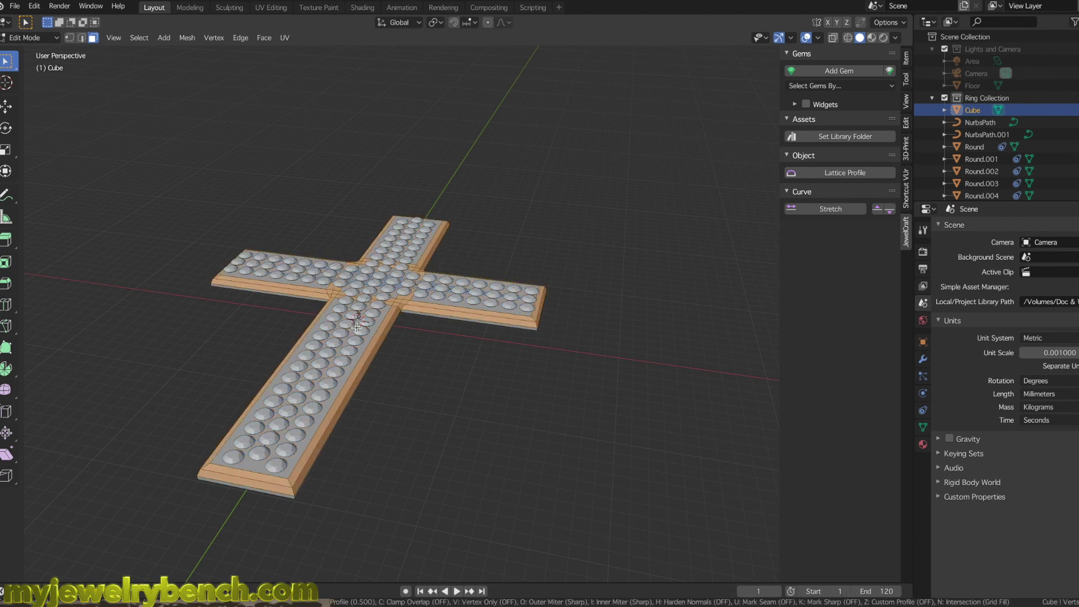
pyautogui.scroll(3, 357, 326)
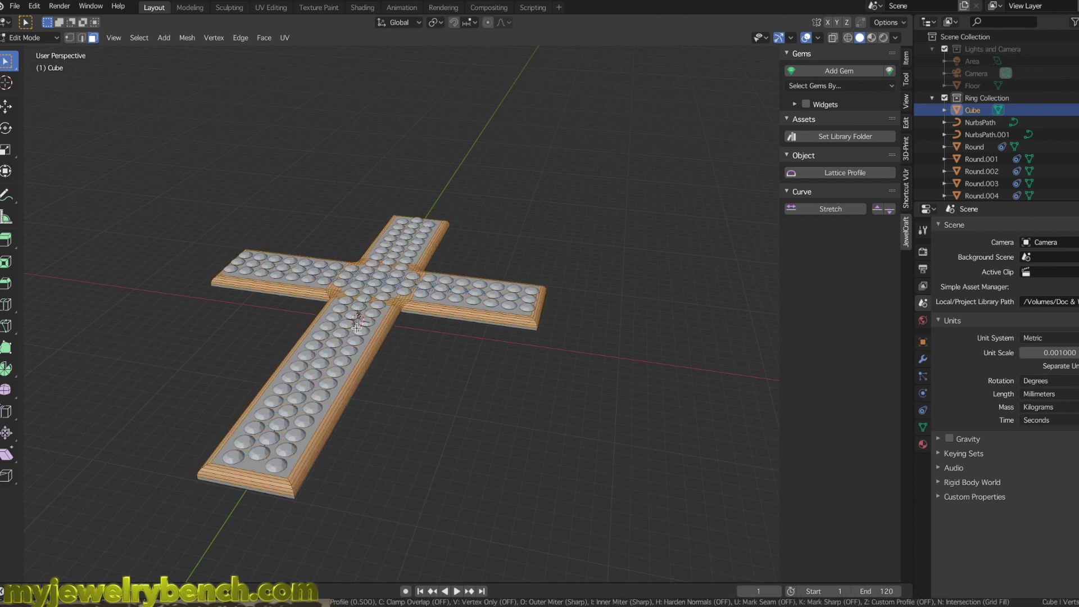
pyautogui.scroll(3, 357, 328)
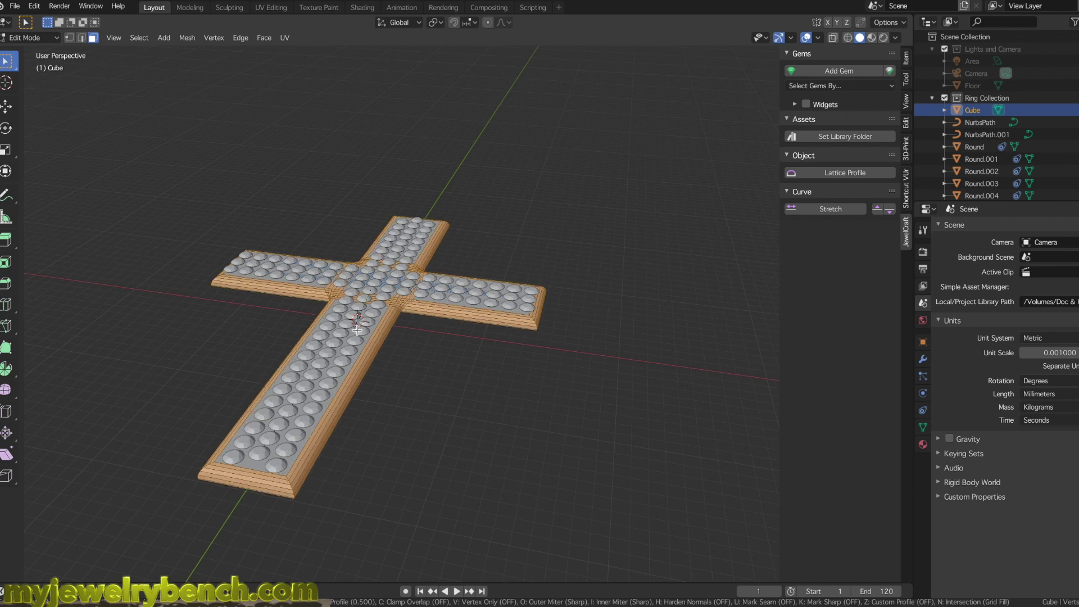
pyautogui.click(357, 330)
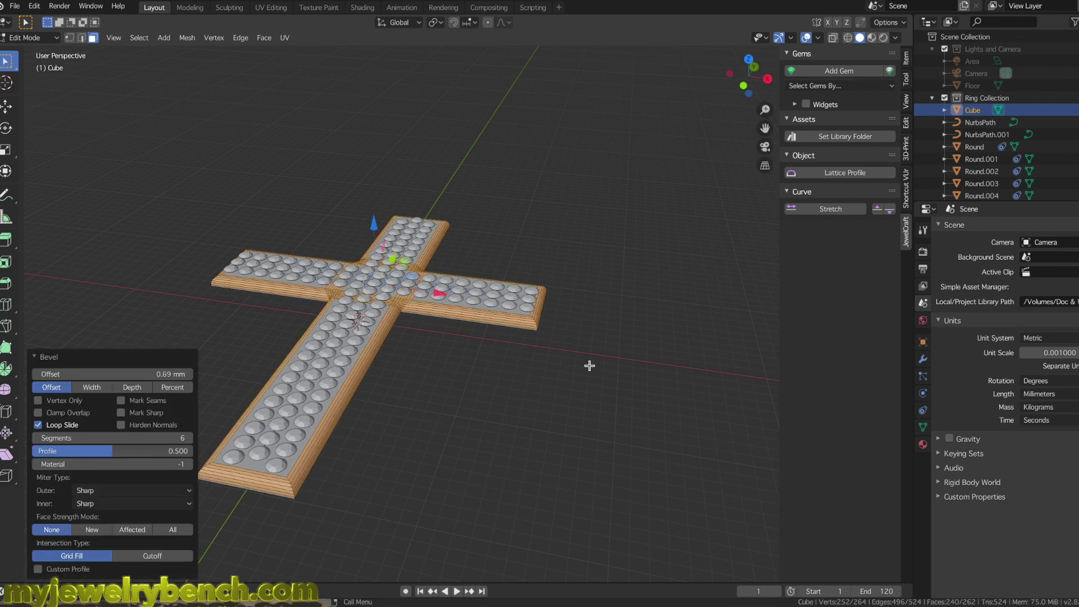
pyautogui.press('Tab')
# Step: Examine the bevelled edges and gem layout of the cross from several angles
pyautogui.moveTo(558, 367); pyautogui.dragTo(161, 321, button='middle')
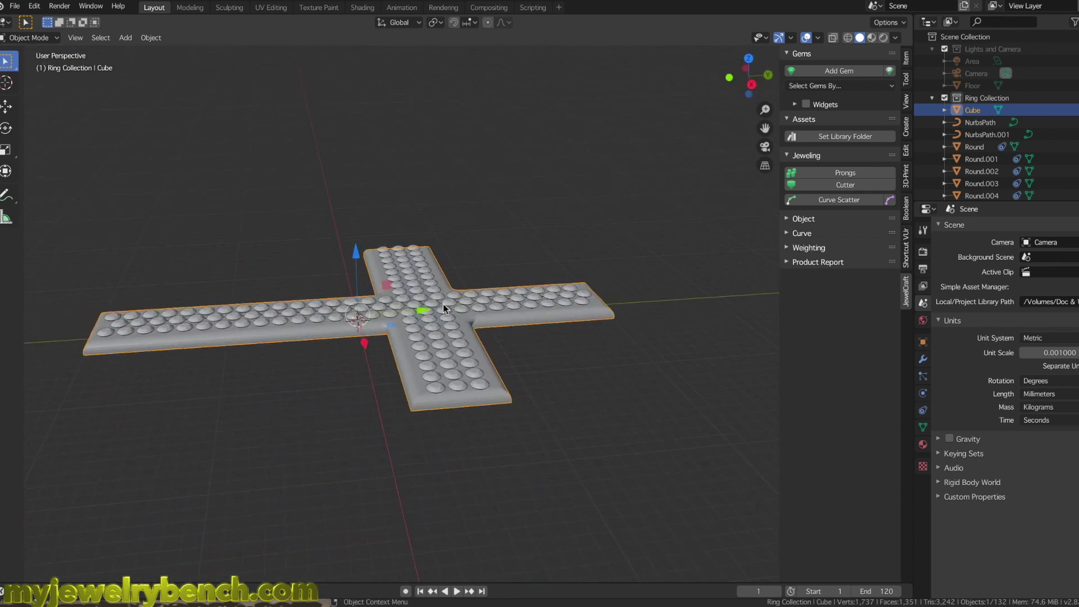
pyautogui.moveTo(395, 343); pyautogui.dragTo(359, 289, button='middle')
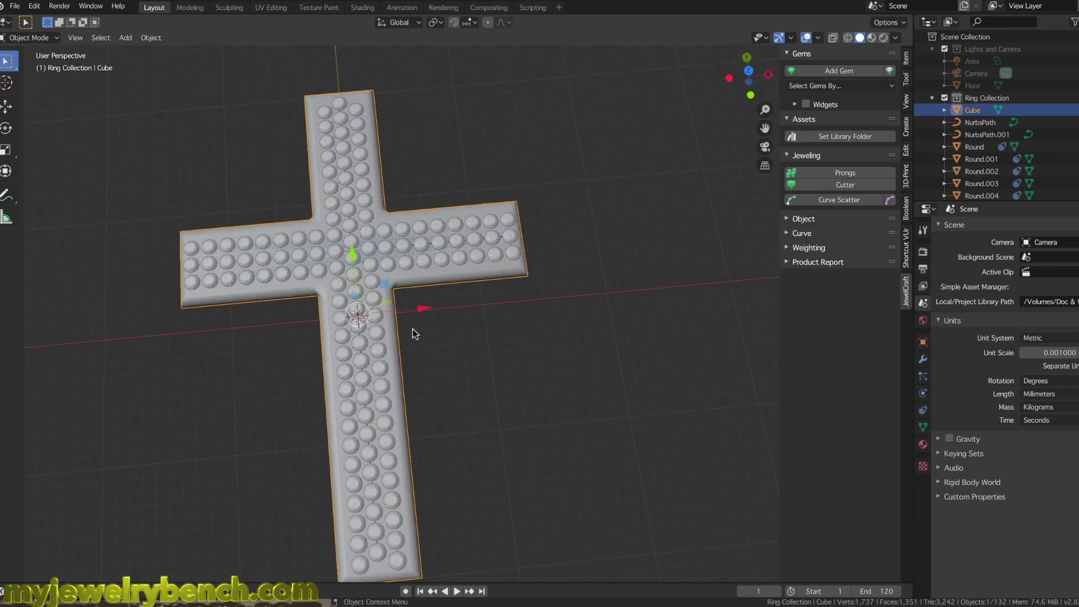
pyautogui.scroll(-2, 426, 386)
pyautogui.scroll(2, 372, 390)
pyautogui.moveTo(380, 366); pyautogui.dragTo(345, 364, button='middle')
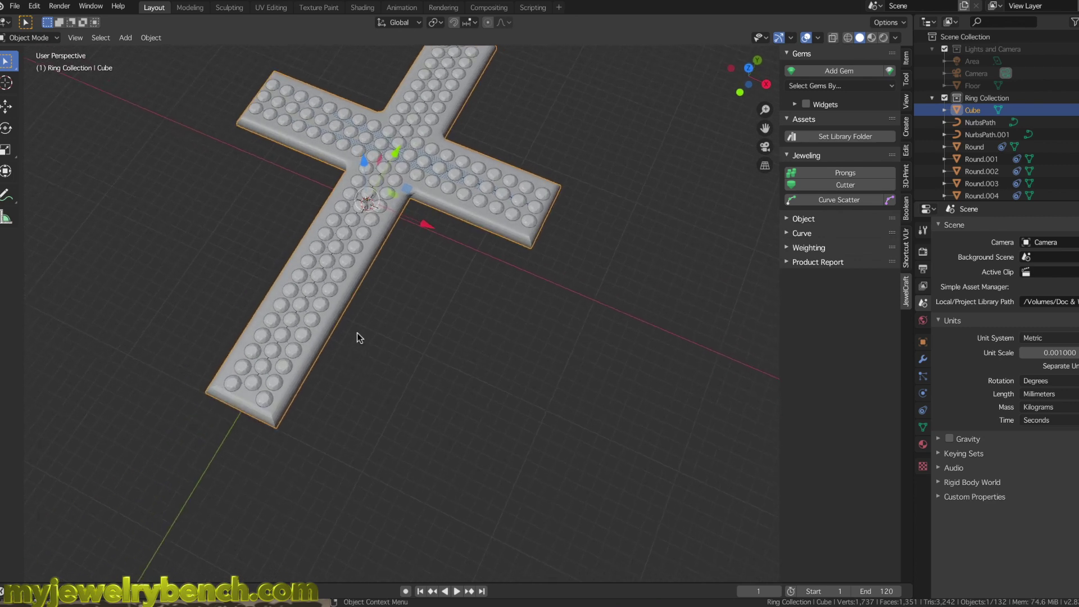
# Step: Select the six round gems at the foot of the cross's upright and generate JewelCraft prongs on them
pyautogui.moveTo(197, 231); pyautogui.dragTo(349, 295, button='middle')
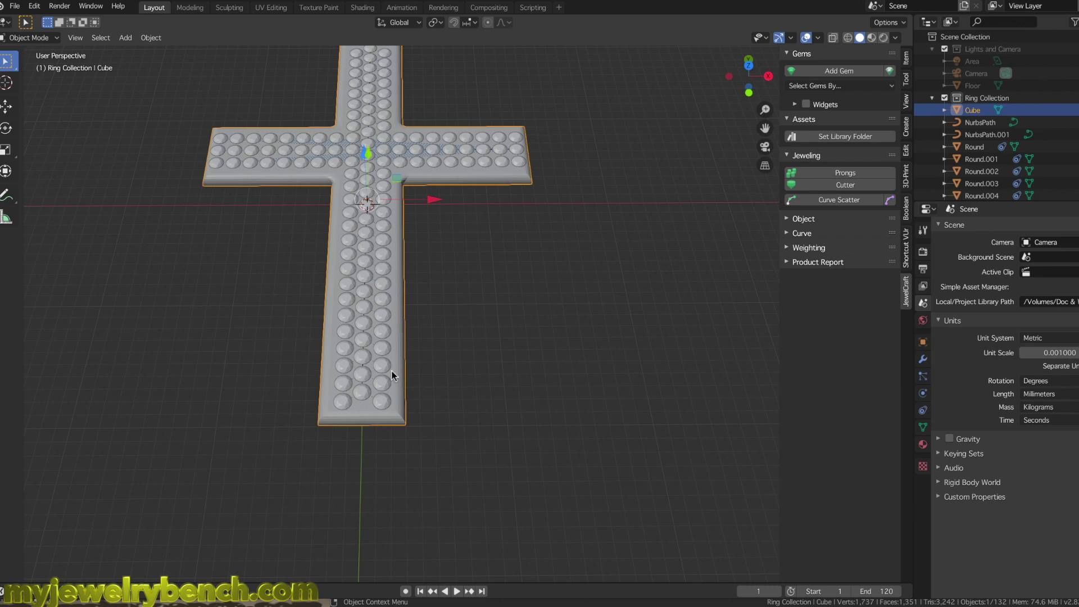
pyautogui.scroll(2, 395, 380)
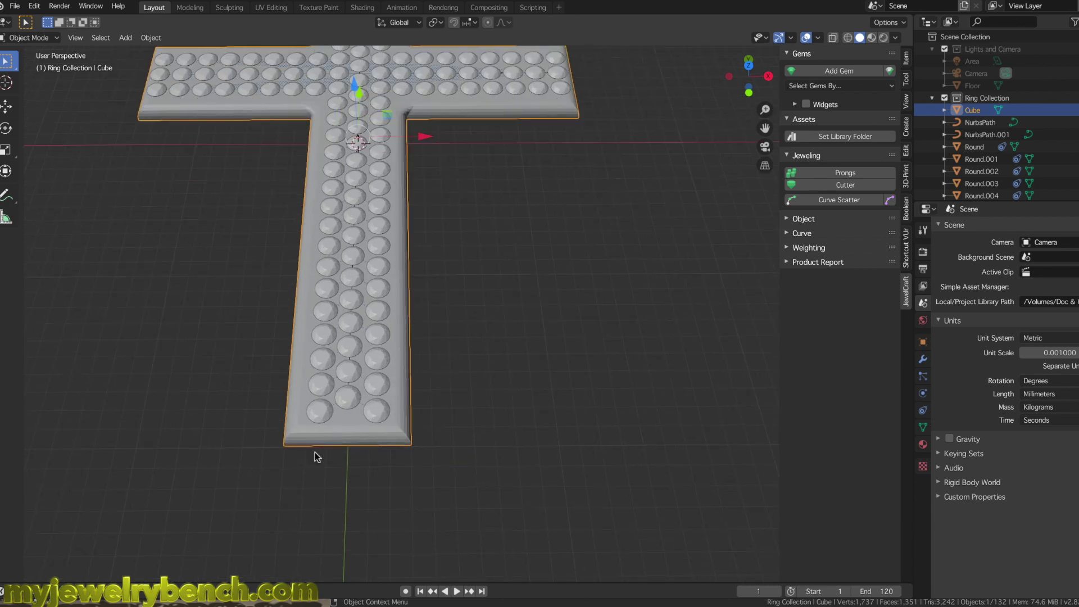
pyautogui.click(313, 415)
pyautogui.keyDown('shift'); pyautogui.click(321, 385); pyautogui.keyUp('shift')
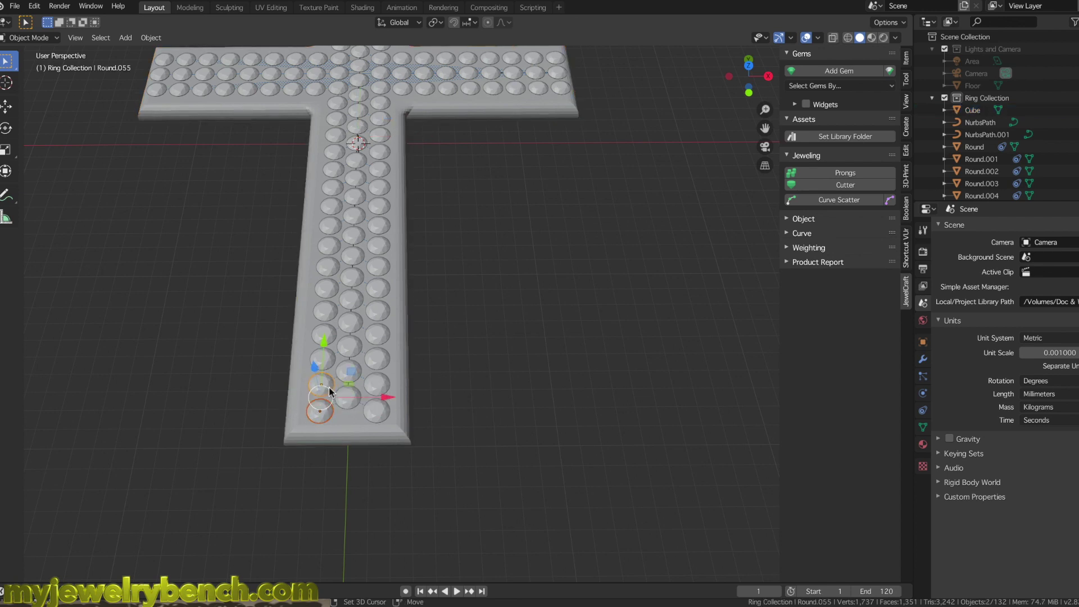
pyautogui.keyDown('shift'); pyautogui.click(347, 396); pyautogui.keyUp('shift')
pyautogui.keyDown('shift'); pyautogui.click(376, 385); pyautogui.keyUp('shift')
pyautogui.keyDown('shift'); pyautogui.click(376, 401); pyautogui.keyUp('shift')
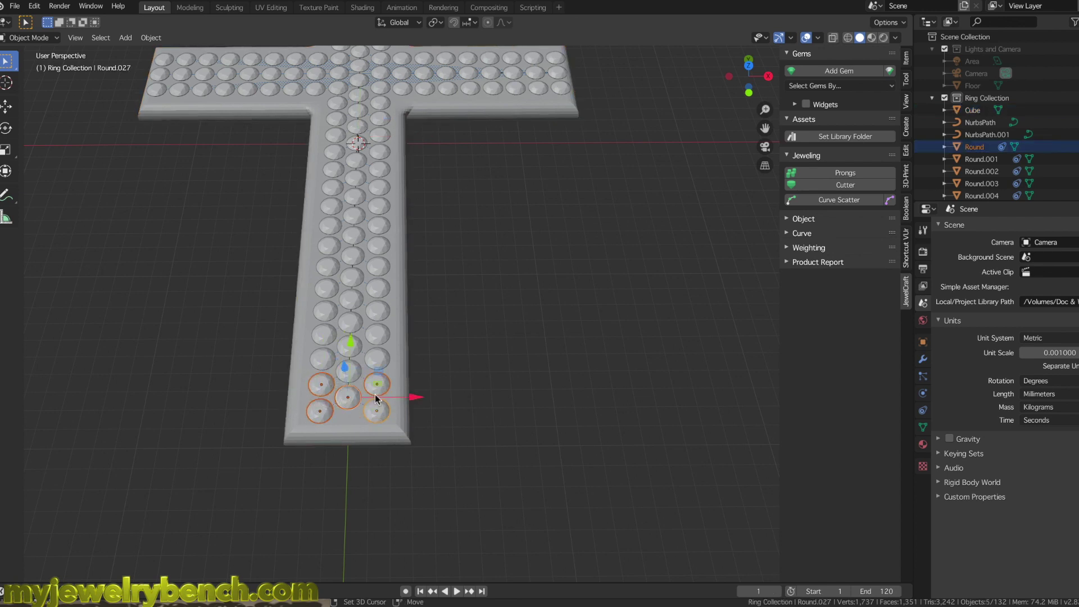
pyautogui.keyDown('shift'); pyautogui.click(358, 378); pyautogui.keyUp('shift')
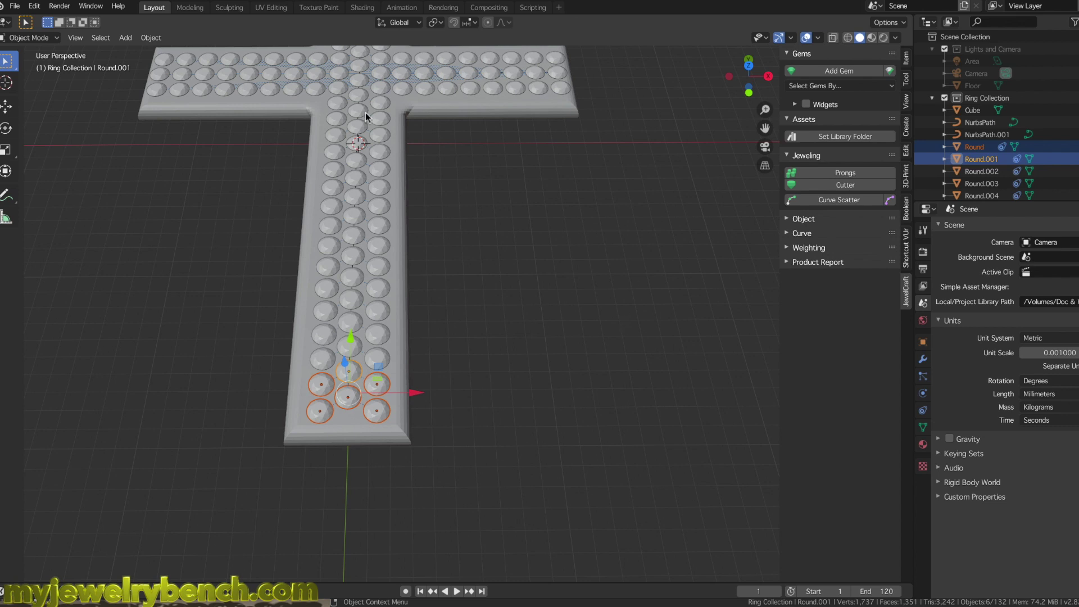
pyautogui.moveTo(388, 391); pyautogui.dragTo(347, 384, button='middle')
pyautogui.scroll(3, 347, 384)
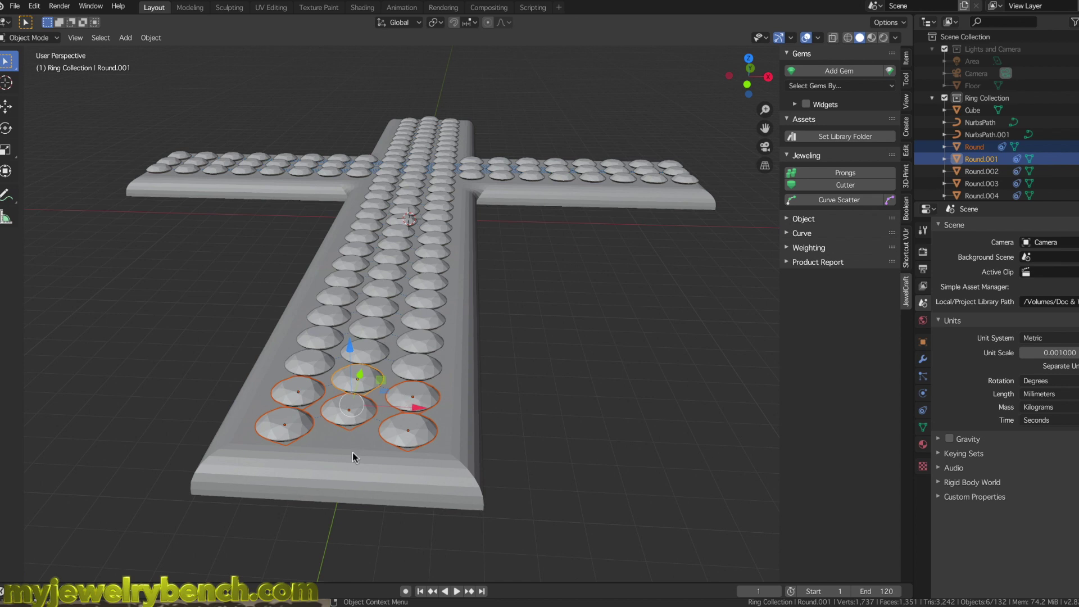
pyautogui.click(836, 174)
pyautogui.moveTo(562, 281); pyautogui.dragTo(393, 365, button='middle')
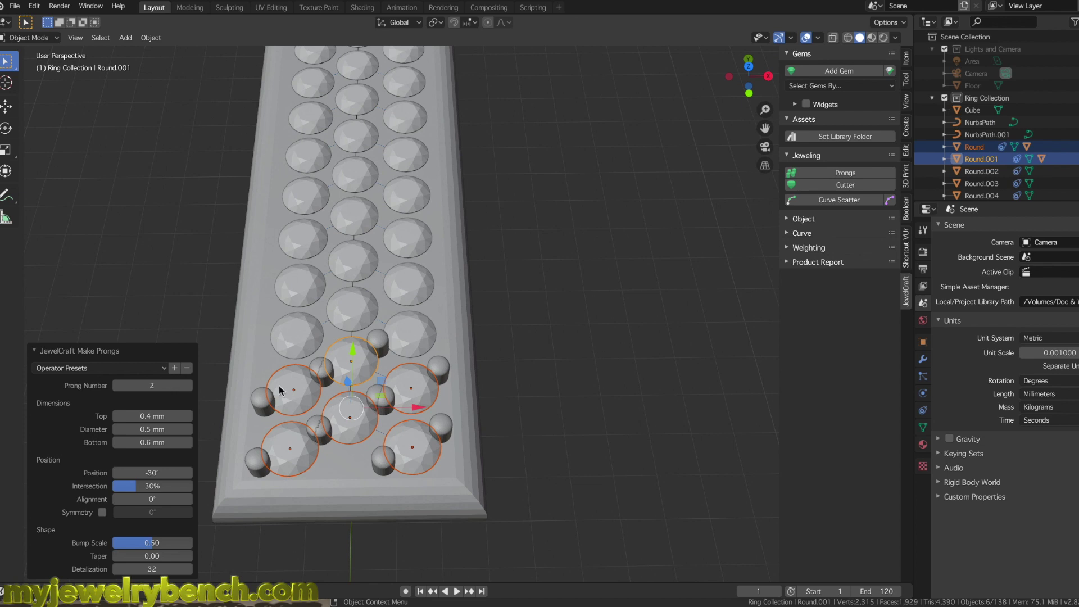
# Step: Configure the prongs with a prong number of 3, a position of 27° and a top height of 0.22 mm
pyautogui.moveTo(160, 474); pyautogui.dragTo(185, 473)
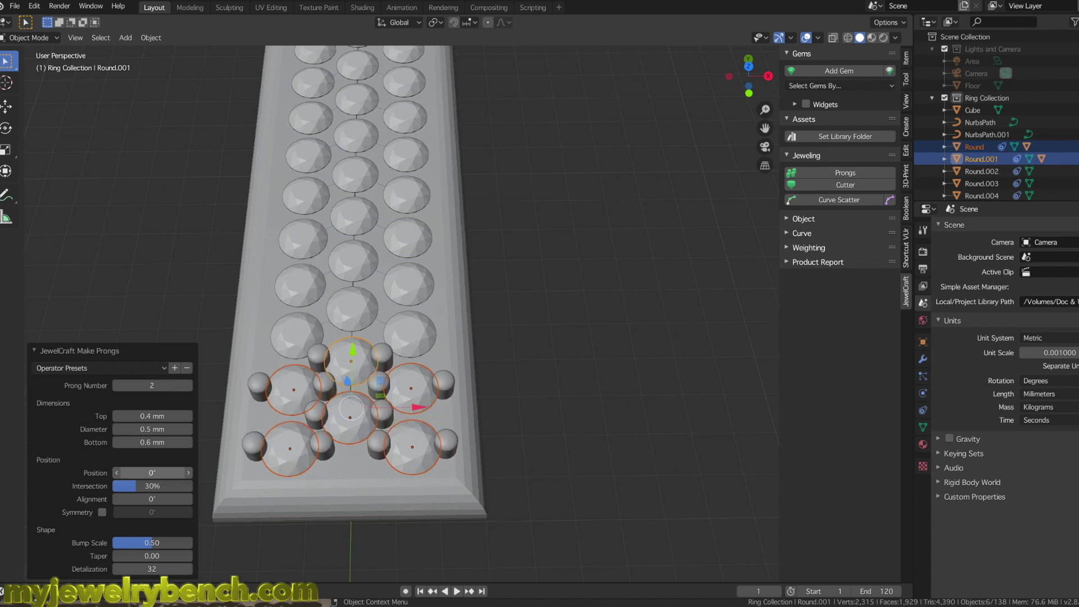
pyautogui.click(189, 386)
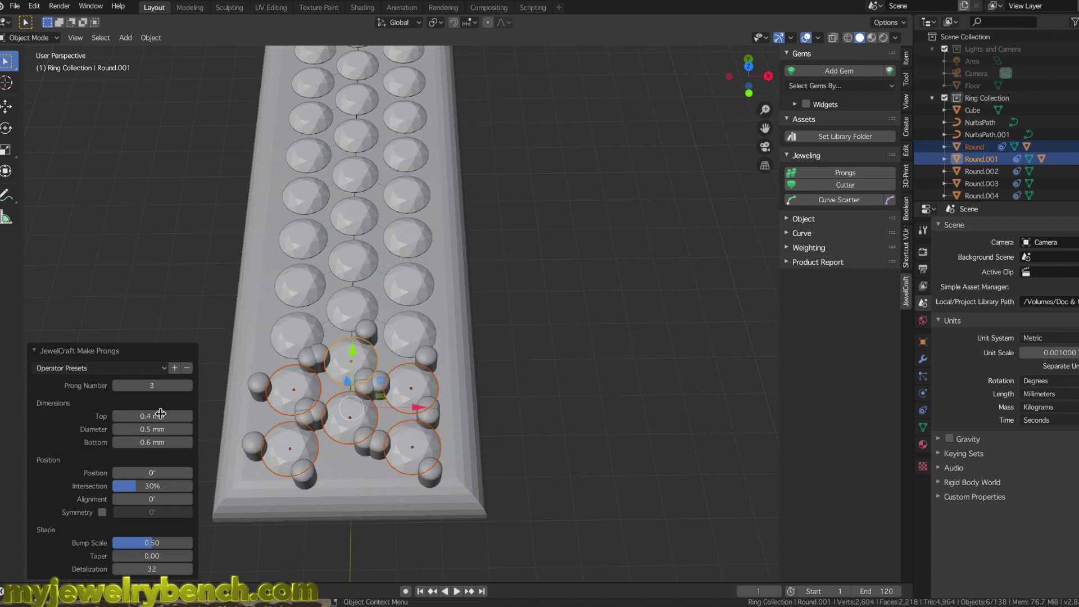
pyautogui.moveTo(145, 473); pyautogui.dragTo(260, 474)
pyautogui.moveTo(202, 379); pyautogui.dragTo(210, 323, button='middle')
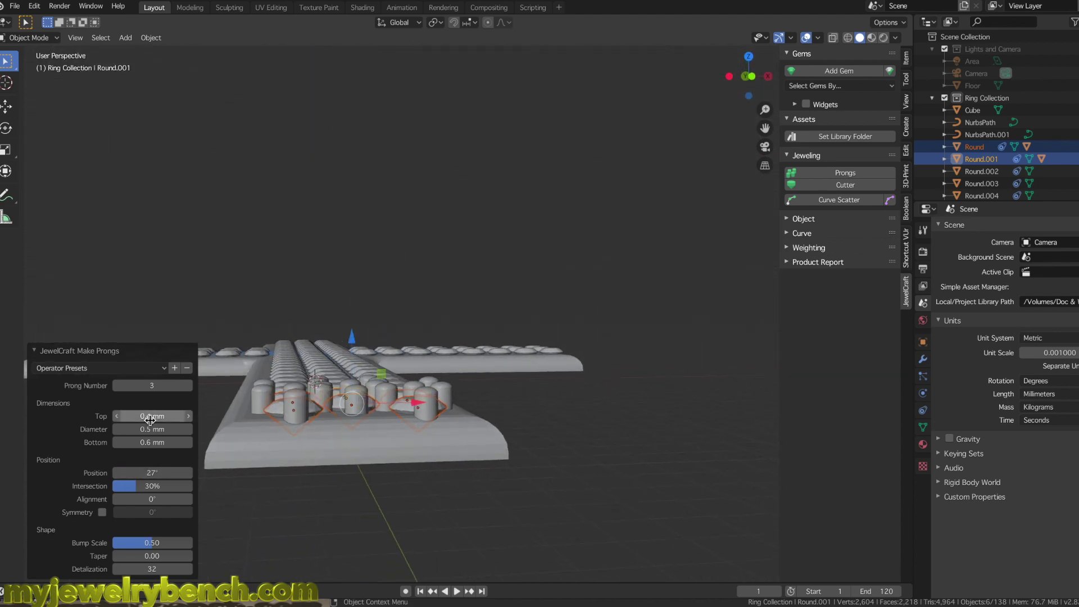
pyautogui.moveTo(152, 416); pyautogui.dragTo(134, 415)
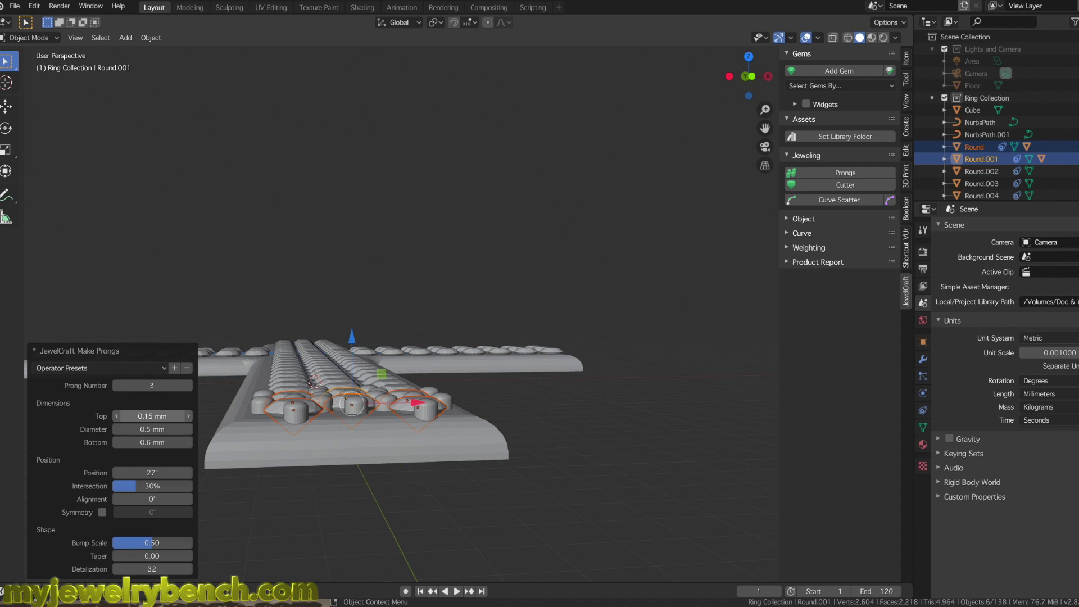
pyautogui.moveTo(346, 381); pyautogui.dragTo(332, 399, button='middle')
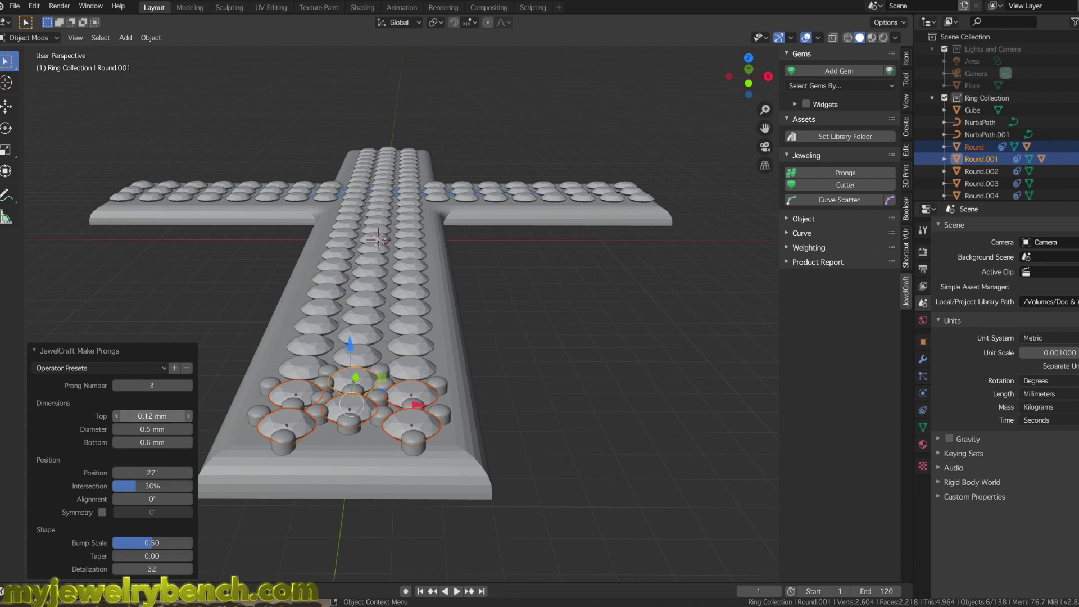
pyautogui.moveTo(152, 416); pyautogui.dragTo(157, 416)
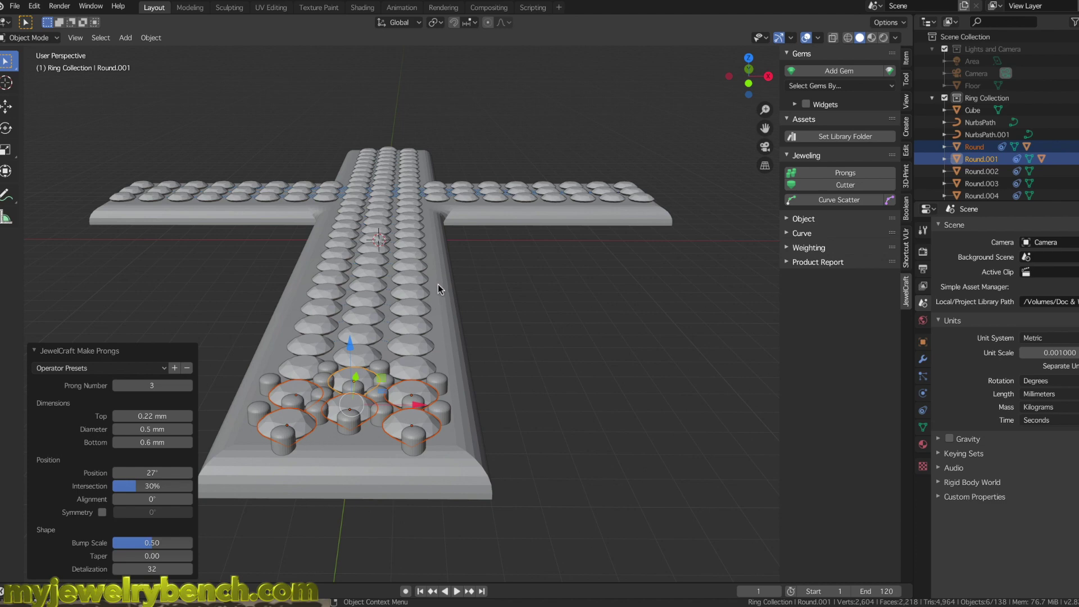
pyautogui.moveTo(438, 284); pyautogui.dragTo(436, 294, button='middle')
pyautogui.moveTo(319, 378); pyautogui.dragTo(270, 463, button='middle')
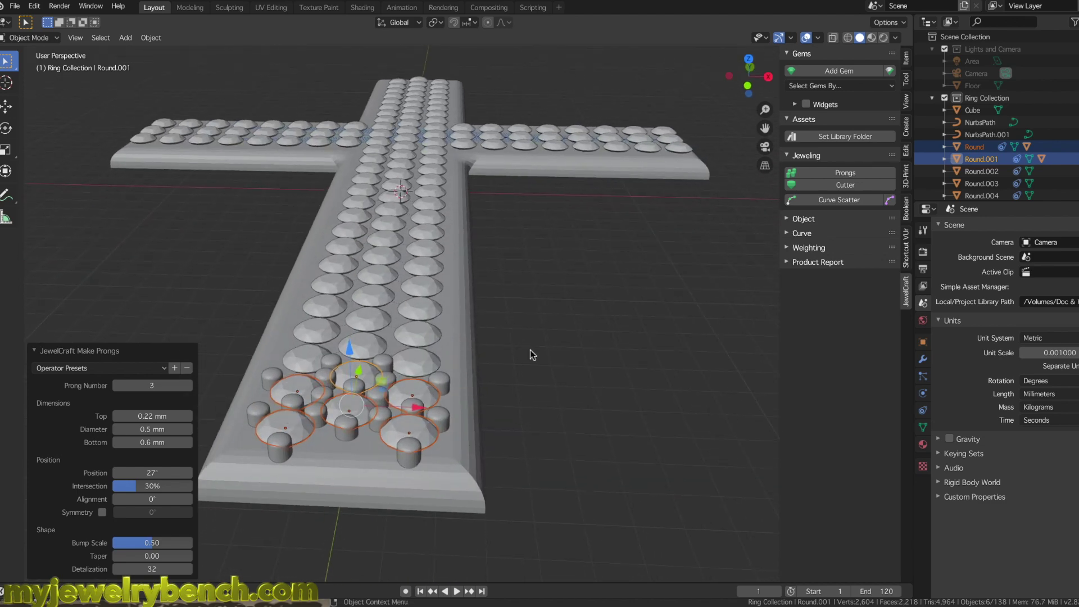
# Step: Generate JewelCraft cutters for the same six gems and clear the selection
pyautogui.click(842, 185)
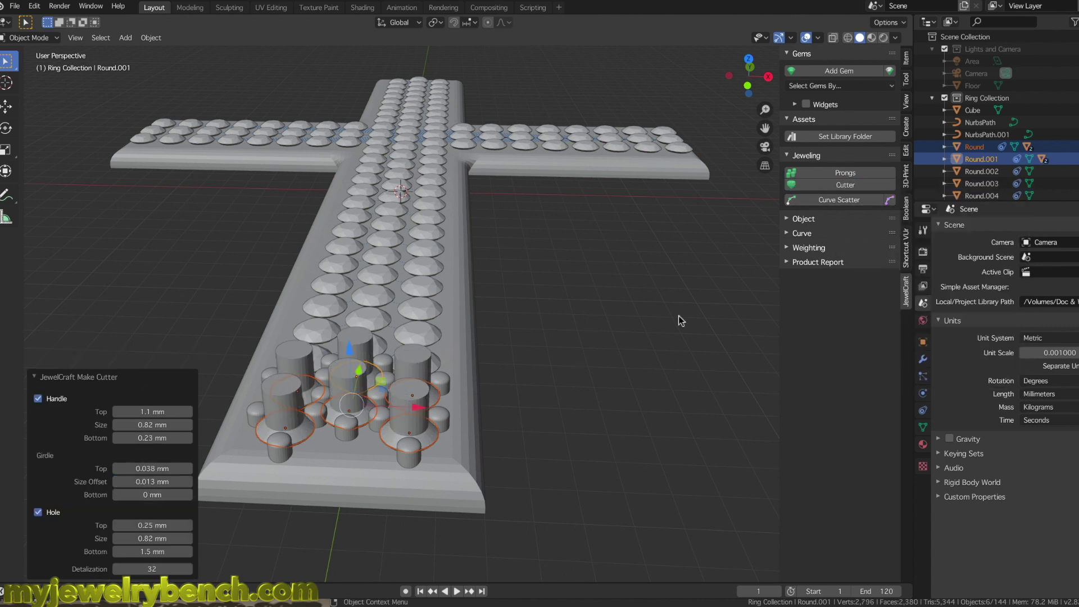
pyautogui.moveTo(465, 344); pyautogui.dragTo(481, 331, button='middle')
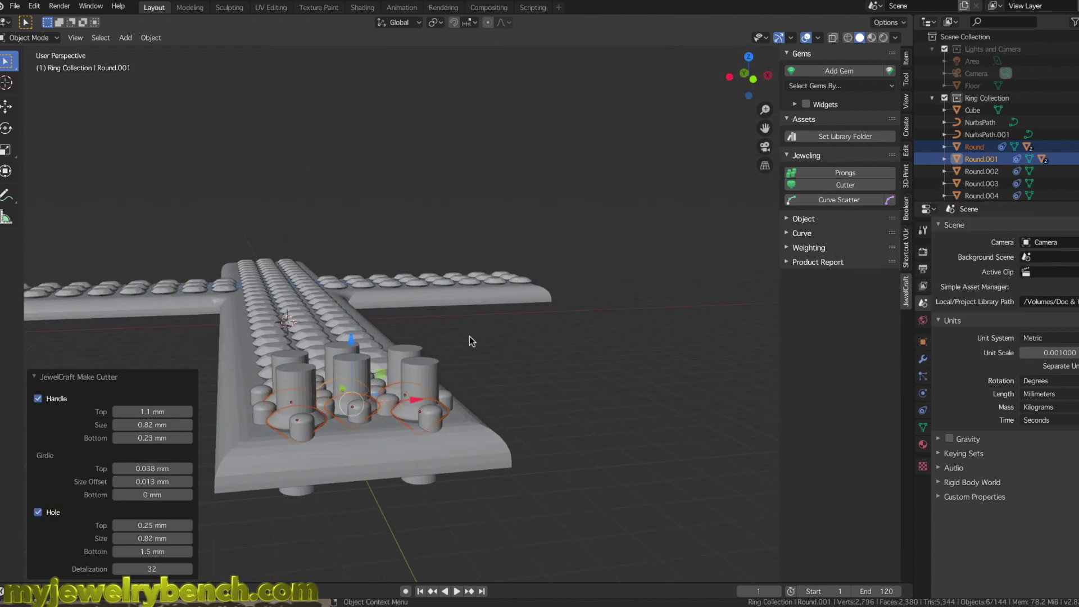
pyautogui.moveTo(417, 375)
pyautogui.mouseDown(button='middle')
pyautogui.moveTo(464, 332)
pyautogui.moveTo(424, 388)
pyautogui.mouseUp(button='middle')
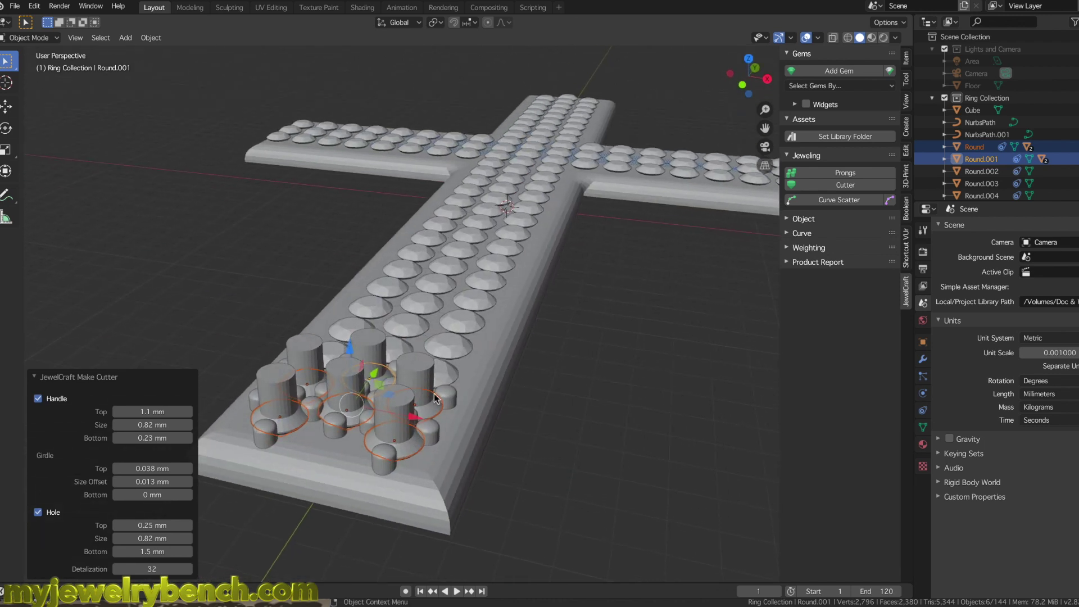
pyautogui.click(715, 324)
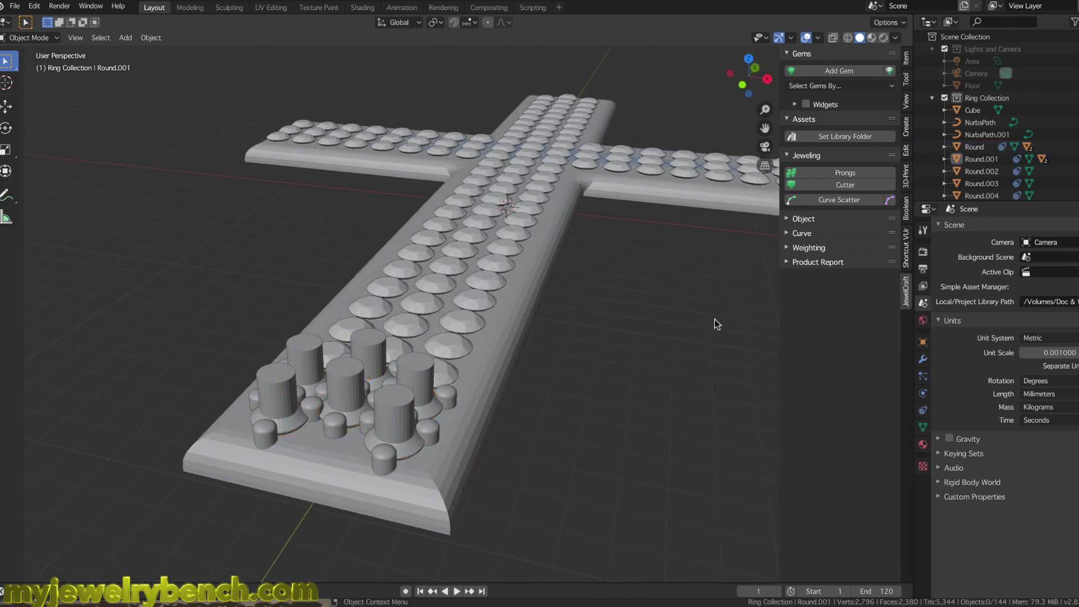
# Step: Subtract the six gem cutters from the cross body with an Auto Boolean Difference
pyautogui.click(267, 389)
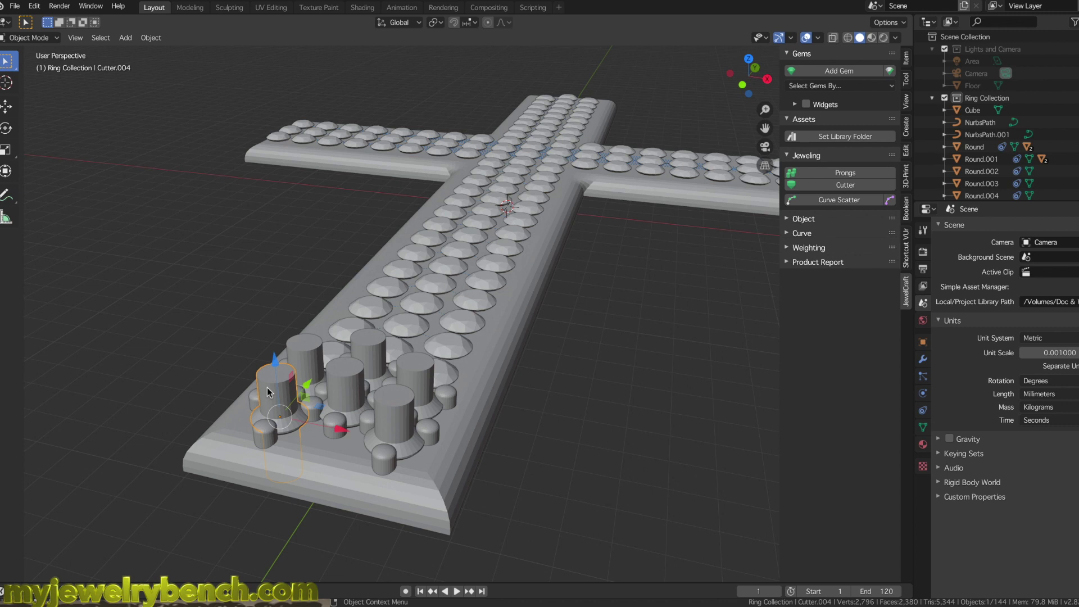
pyautogui.keyDown('shift'); pyautogui.click(302, 346); pyautogui.keyUp('shift')
pyautogui.keyDown('shift'); pyautogui.click(345, 373); pyautogui.keyUp('shift')
pyautogui.keyDown('shift'); pyautogui.click(376, 356); pyautogui.keyUp('shift')
pyautogui.keyDown('shift'); pyautogui.click(419, 372); pyautogui.keyUp('shift')
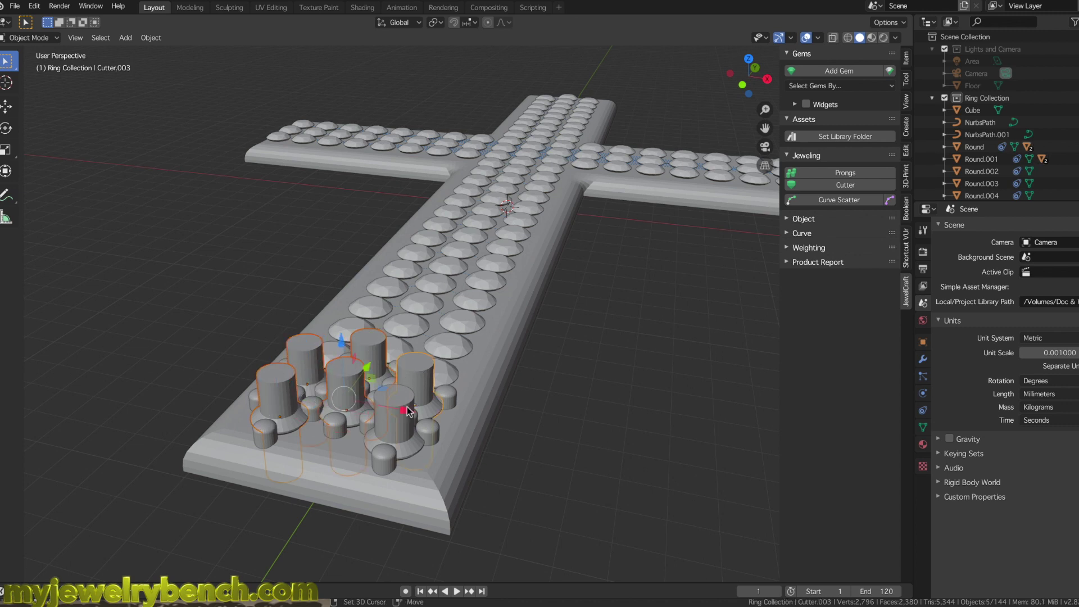
pyautogui.keyDown('shift'); pyautogui.click(390, 423); pyautogui.keyUp('shift')
pyautogui.moveTo(378, 329); pyautogui.dragTo(417, 285, button='middle')
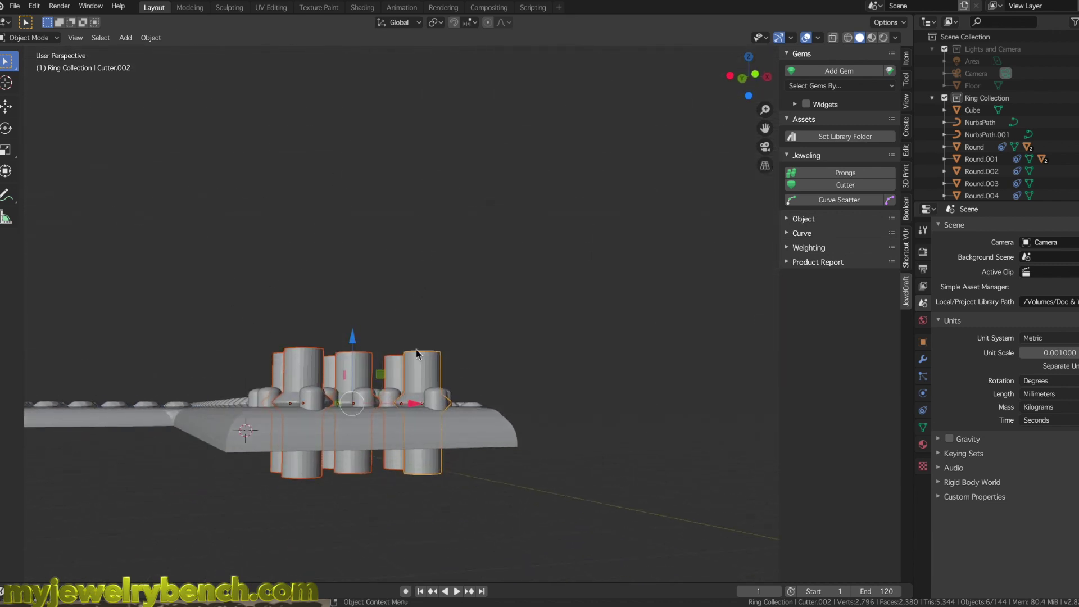
pyautogui.keyDown('shift'); pyautogui.click(222, 423); pyautogui.keyUp('shift')
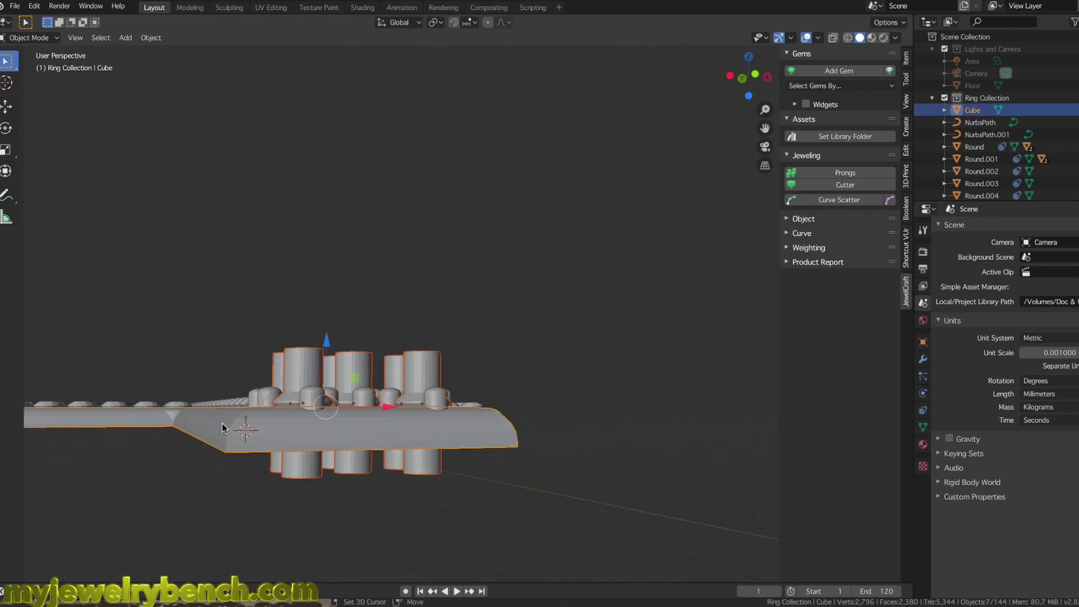
pyautogui.moveTo(550, 186); pyautogui.dragTo(521, 219, button='middle')
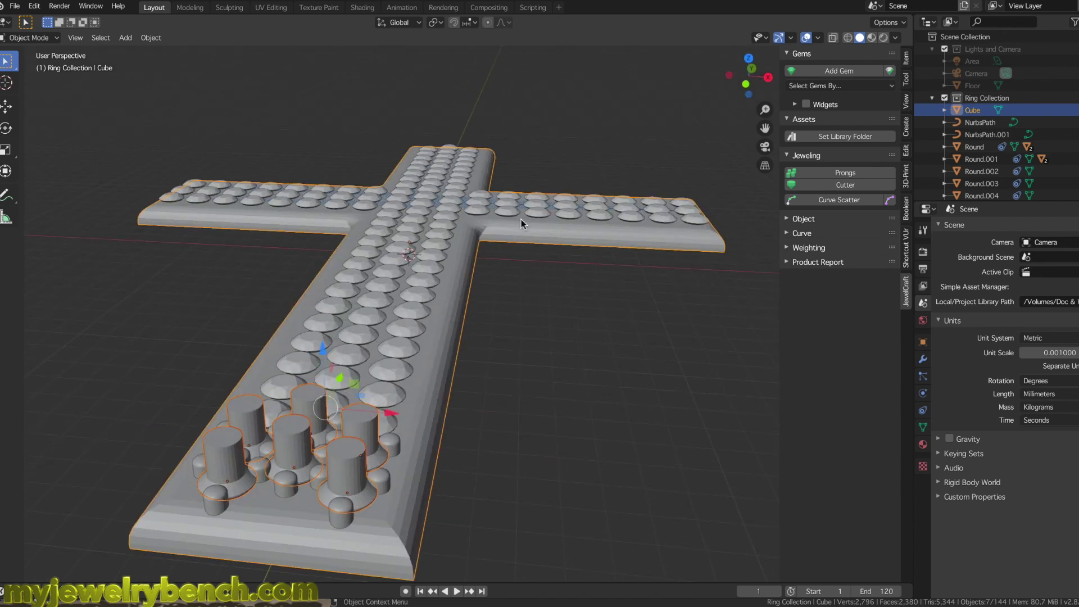
pyautogui.click(906, 208)
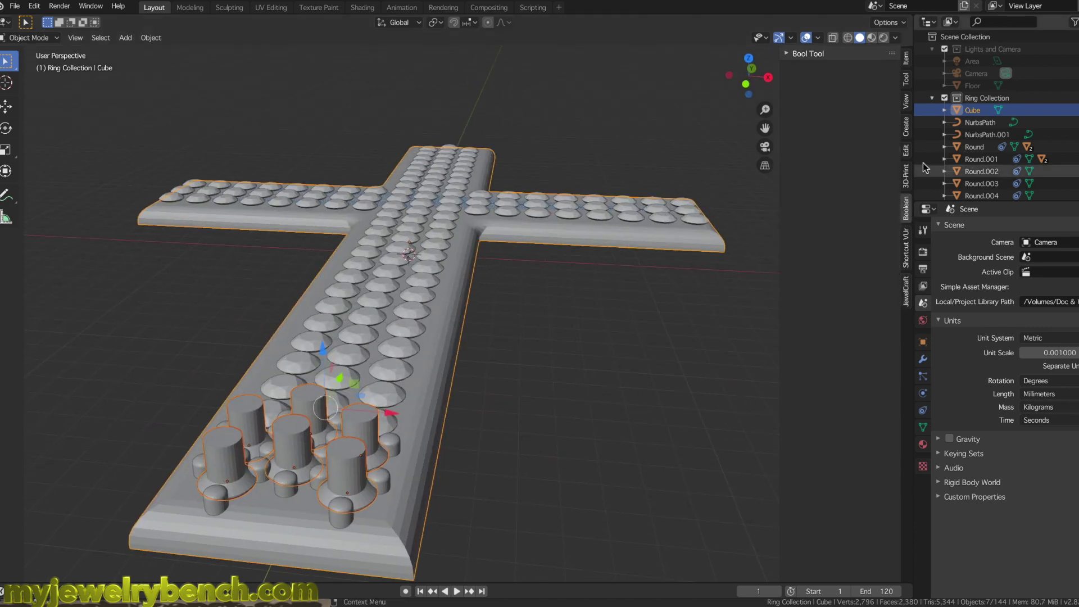
pyautogui.click(786, 53)
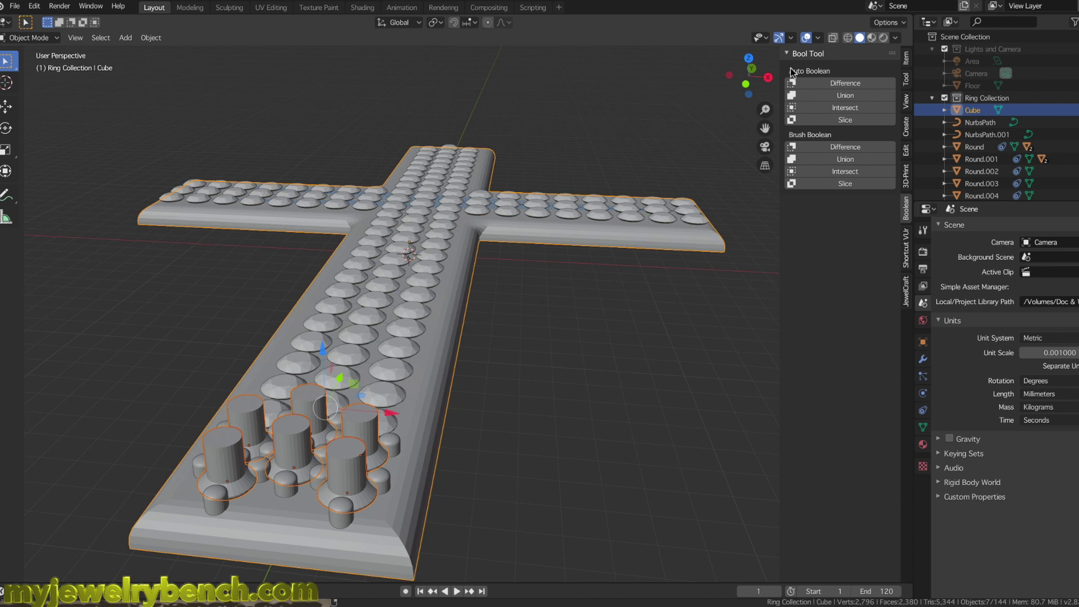
pyautogui.click(855, 87)
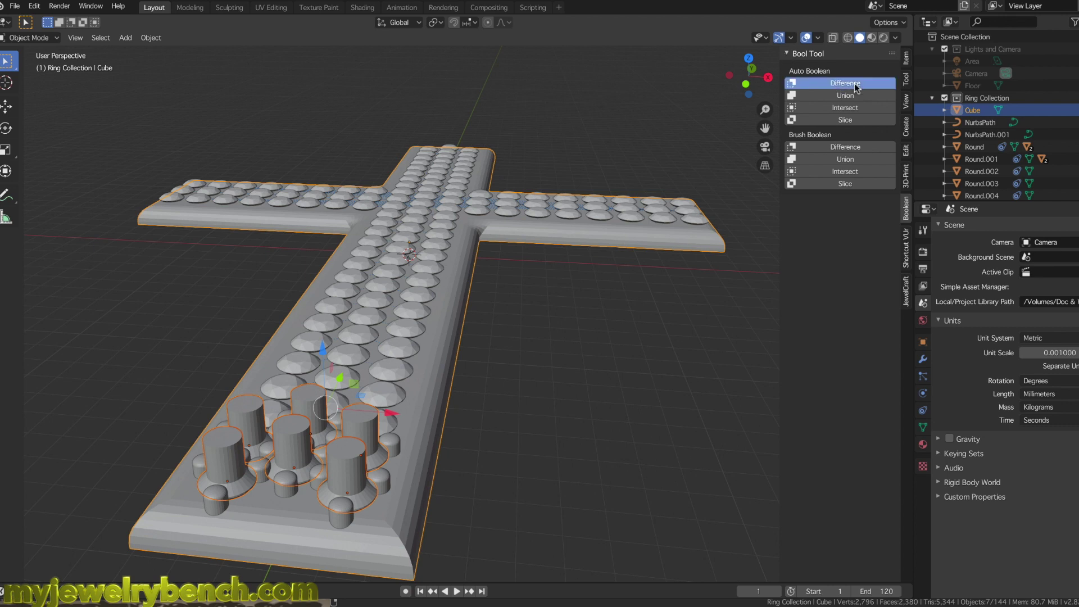
# Step: Examine the cut gem holes on the underside of the cross and the prongs on its upper face
pyautogui.moveTo(471, 373); pyautogui.dragTo(470, 229, button='middle')
pyautogui.moveTo(450, 194); pyautogui.dragTo(449, 109, button='middle')
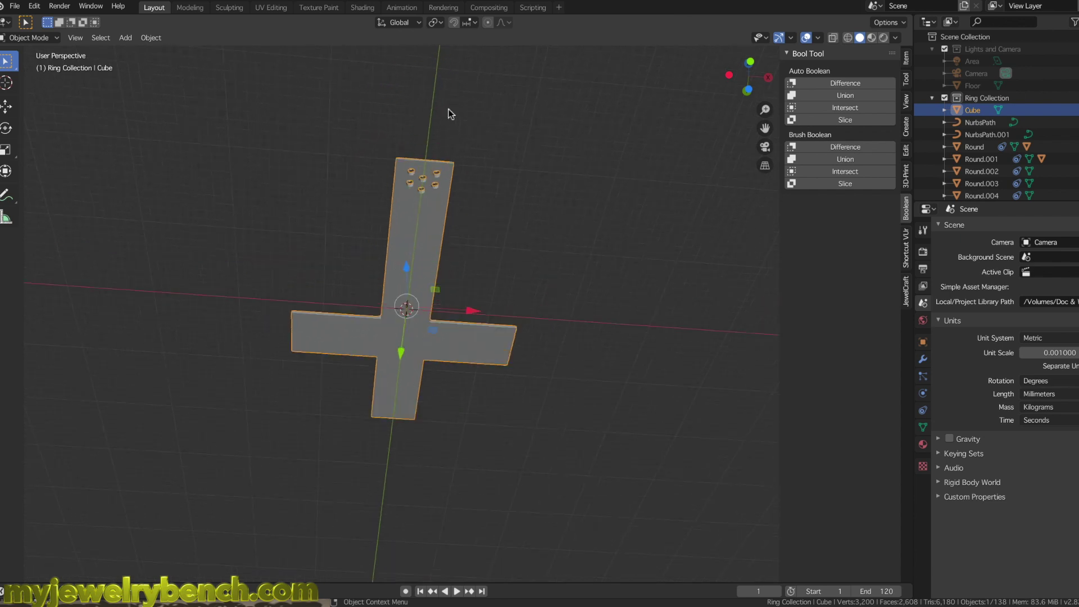
pyautogui.scroll(6, 449, 140)
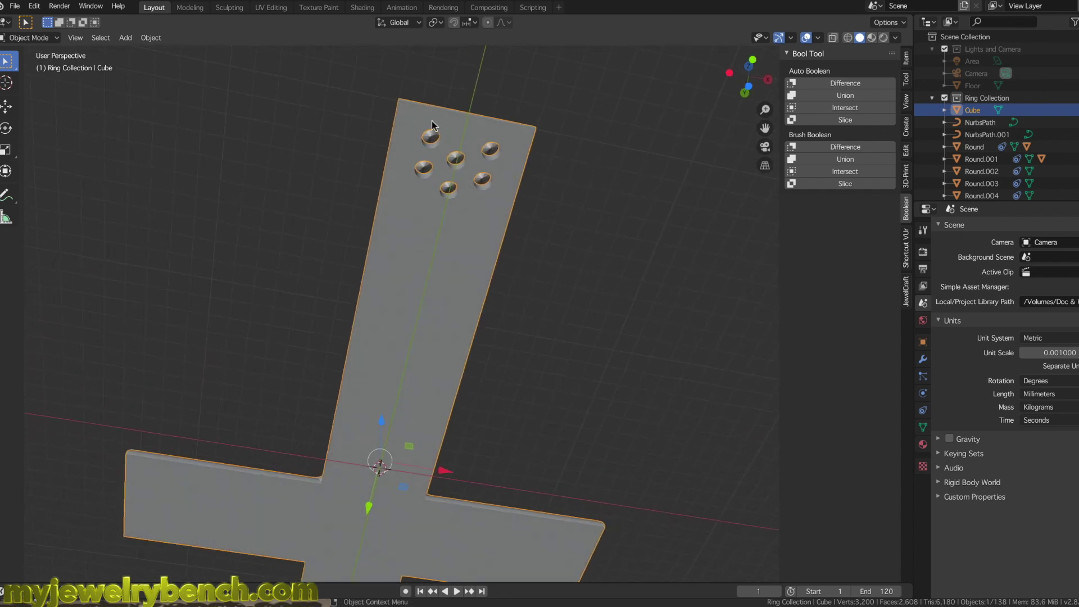
pyautogui.scroll(-5, 470, 153)
pyautogui.moveTo(470, 153); pyautogui.dragTo(378, 289, button='middle')
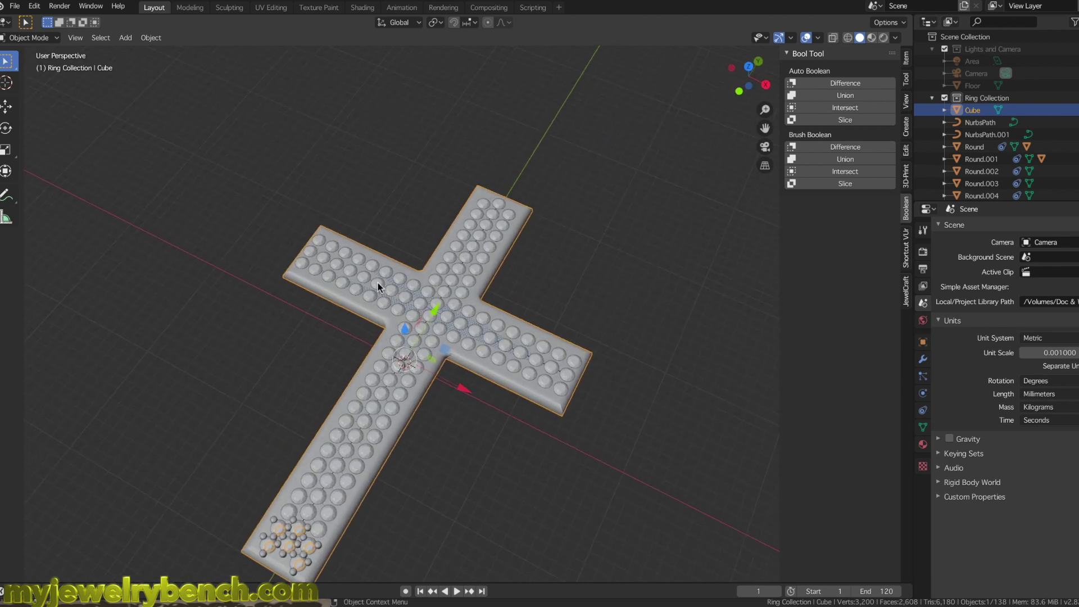
pyautogui.scroll(5, 323, 450)
pyautogui.moveTo(323, 450); pyautogui.dragTo(341, 307, button='middle')
pyautogui.scroll(3, 267, 247)
pyautogui.scroll(-1, 267, 246)
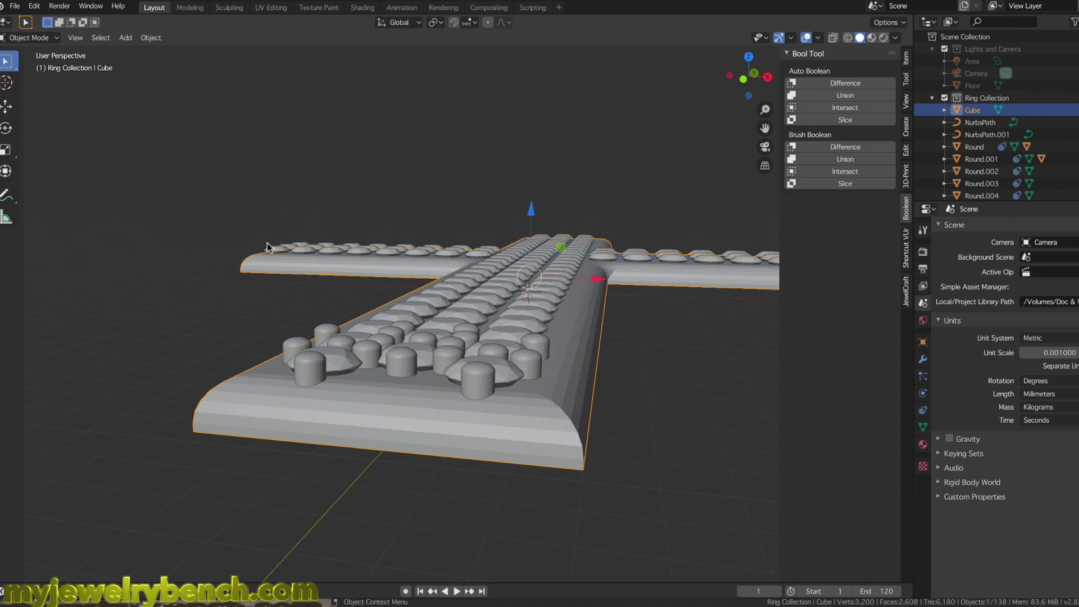
# Step: Join the six prong sets at the foot of the upright to the cross body with an Auto Boolean Union
pyautogui.click(310, 370)
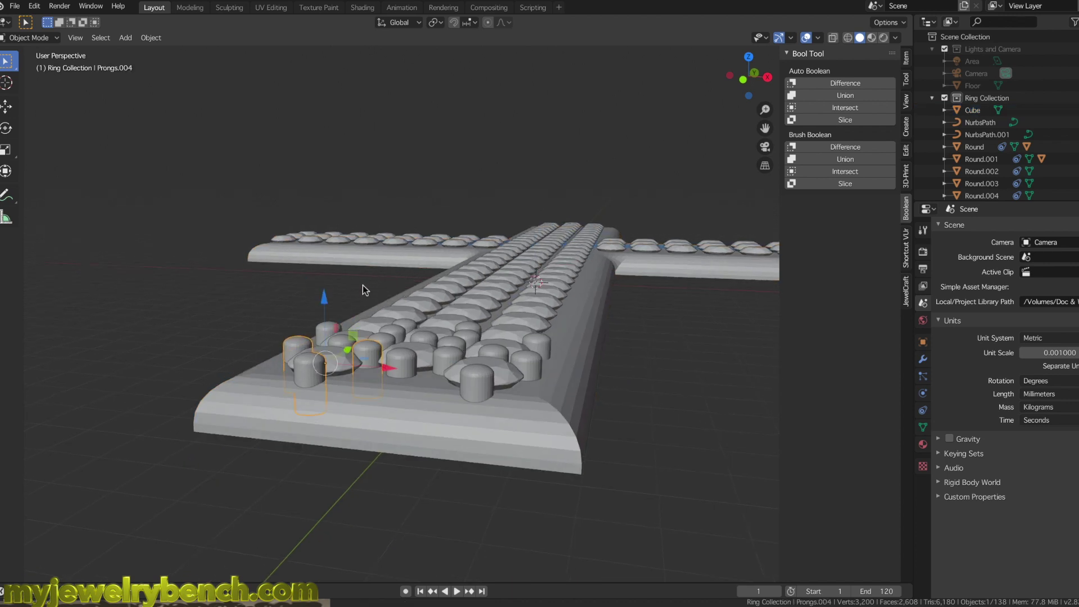
pyautogui.moveTo(363, 285); pyautogui.dragTo(345, 304, button='middle')
pyautogui.scroll(3, 422, 321)
pyautogui.keyDown('shift'); pyautogui.click(371, 301); pyautogui.keyUp('shift')
pyautogui.keyDown('shift'); pyautogui.click(449, 310); pyautogui.keyUp('shift')
pyautogui.keyDown('shift'); pyautogui.click(510, 333); pyautogui.keyUp('shift')
pyautogui.keyDown('shift'); pyautogui.click(397, 404); pyautogui.keyUp('shift')
pyautogui.keyDown('shift'); pyautogui.click(425, 450); pyautogui.keyUp('shift')
pyautogui.keyDown('shift'); pyautogui.click(508, 442); pyautogui.keyUp('shift')
pyautogui.keyDown('shift'); pyautogui.click(498, 410); pyautogui.keyUp('shift')
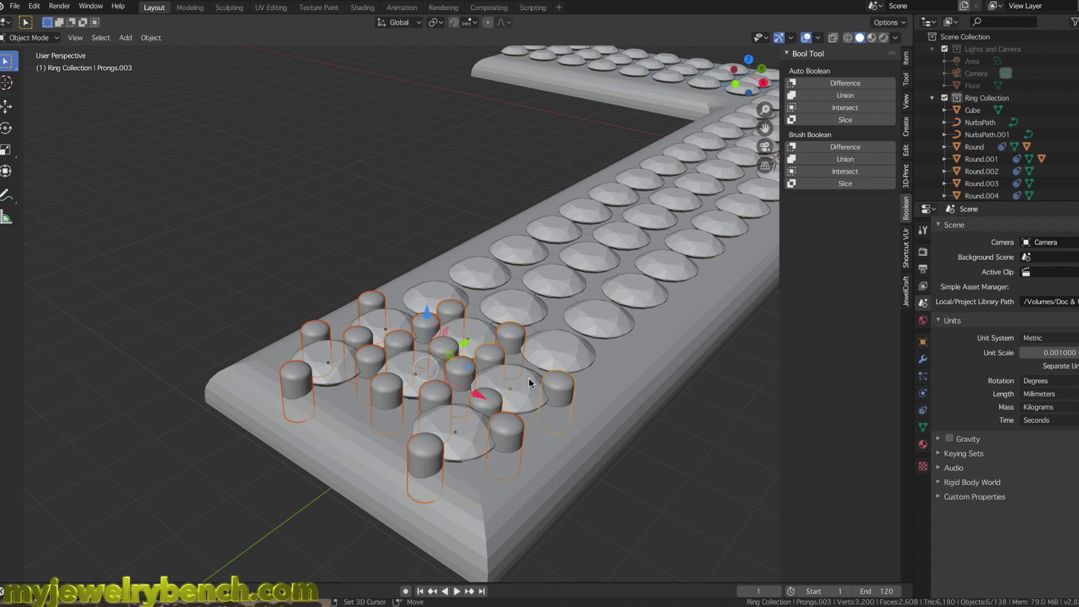
pyautogui.moveTo(394, 259); pyautogui.dragTo(349, 238, button='middle')
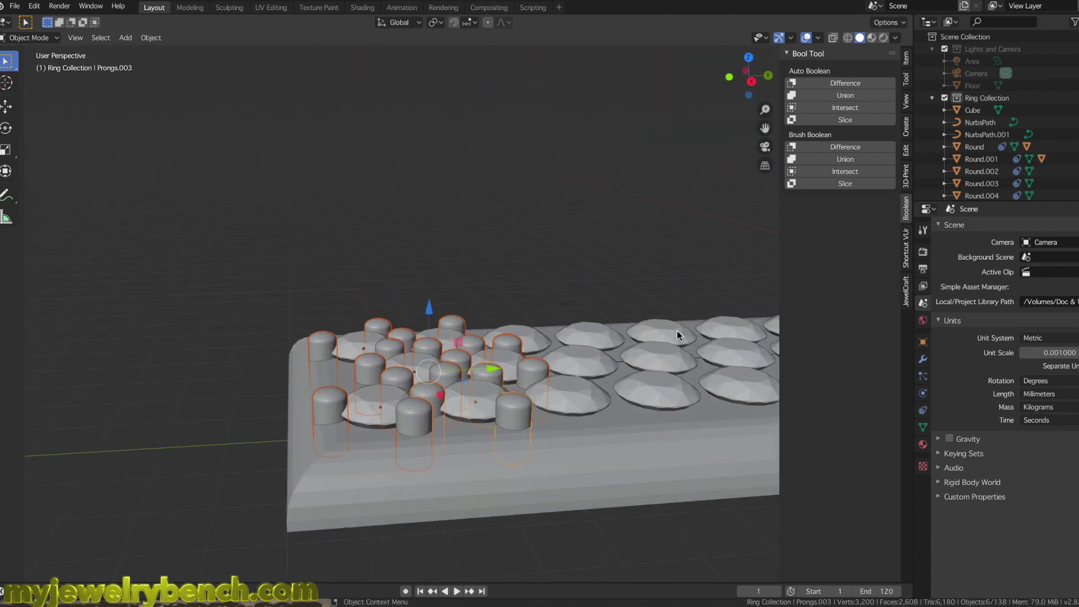
pyautogui.keyDown('shift'); pyautogui.click(595, 448); pyautogui.keyUp('shift')
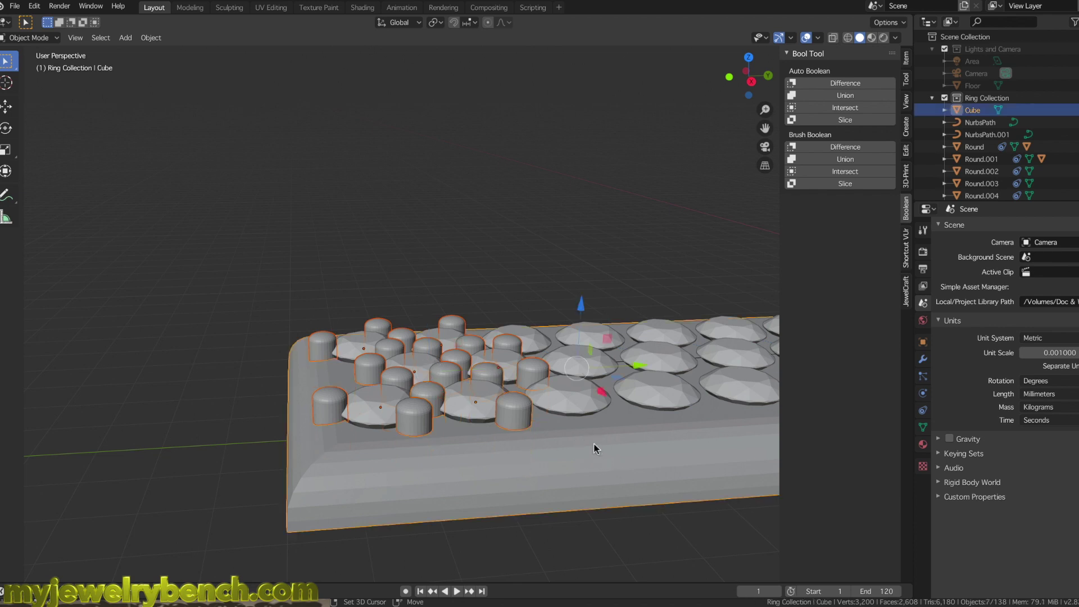
pyautogui.click(834, 98)
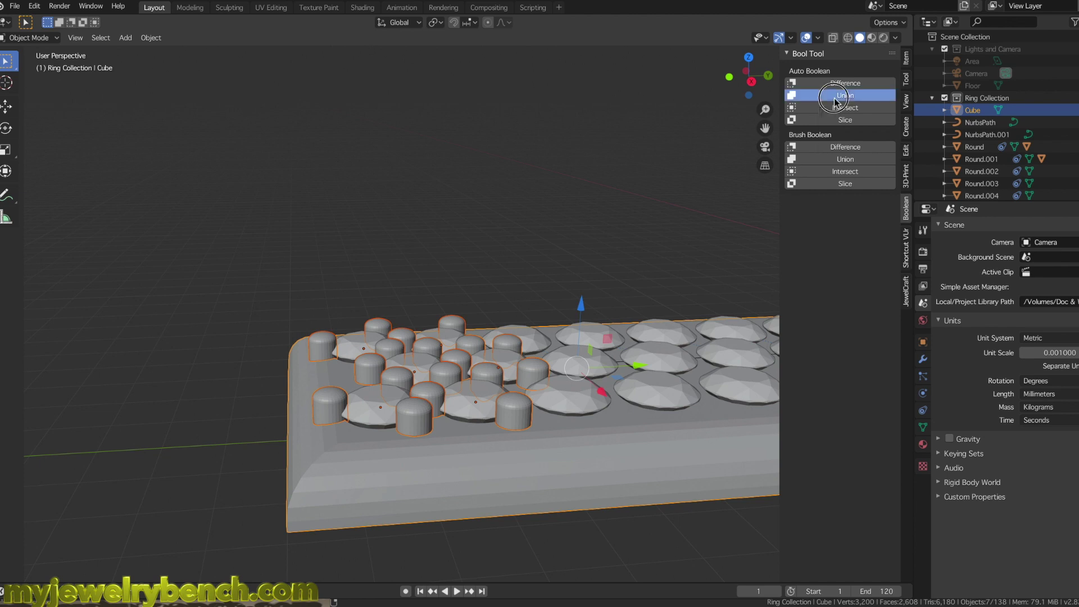
# Step: Examine the merged prongs and cross body from several angles, checking the whole selected mesh in Edit Mode
pyautogui.moveTo(147, 317); pyautogui.dragTo(211, 282, button='middle')
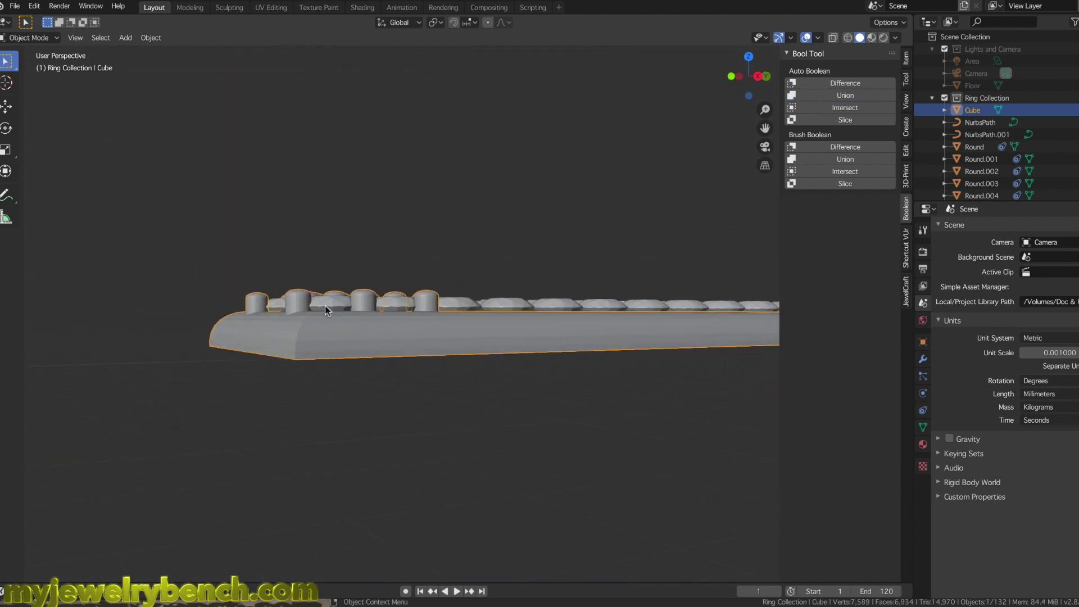
pyautogui.moveTo(517, 339); pyautogui.dragTo(349, 362, button='middle')
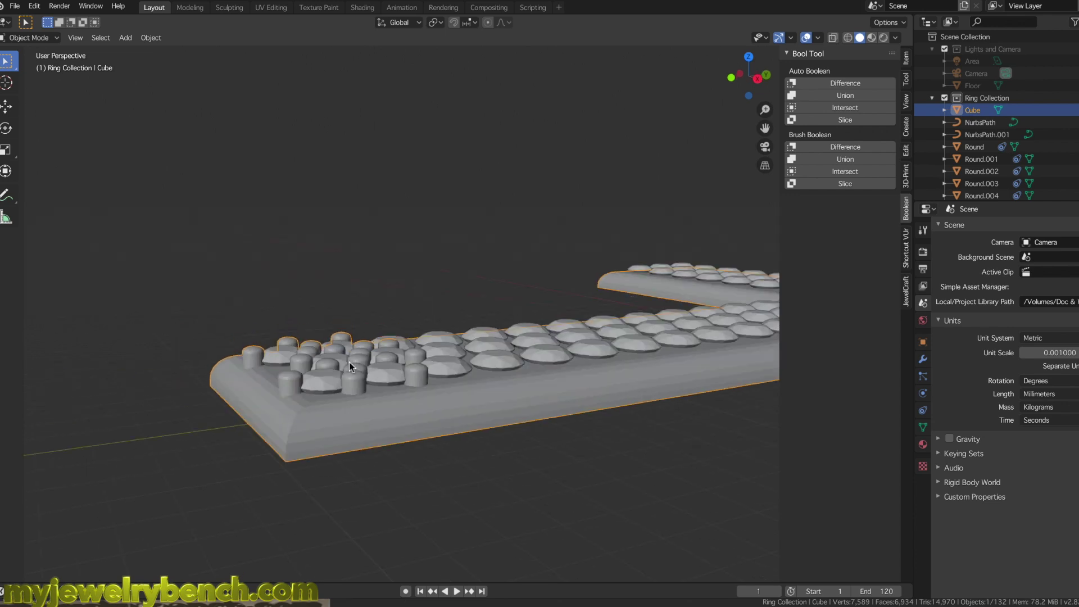
pyautogui.press('Tab')
pyautogui.press('a')
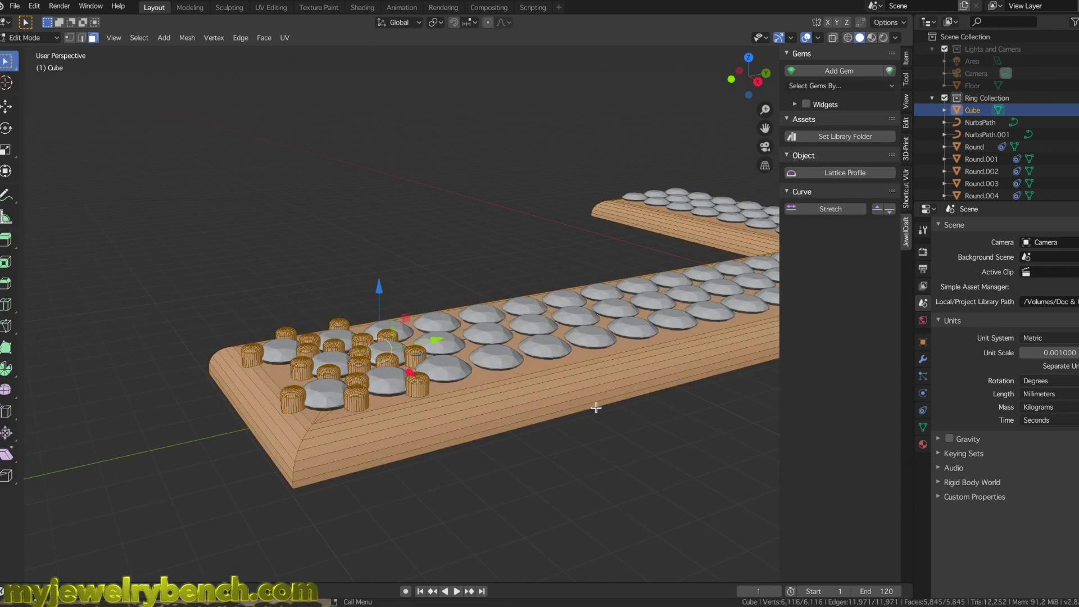
pyautogui.scroll(-5, 394, 361)
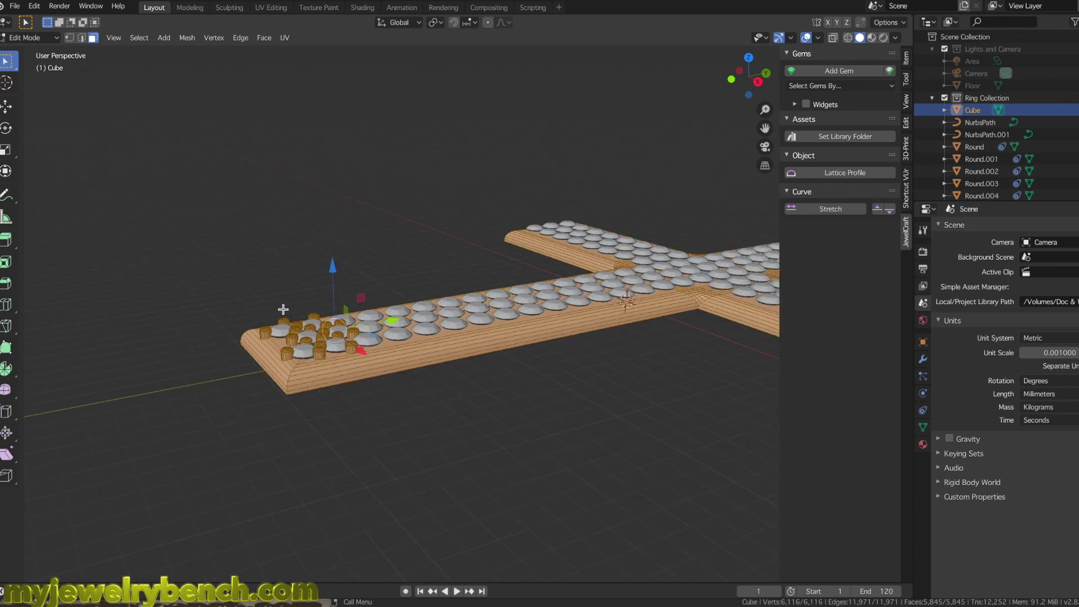
pyautogui.moveTo(394, 361); pyautogui.dragTo(391, 332, button='middle')
pyautogui.press('Tab')
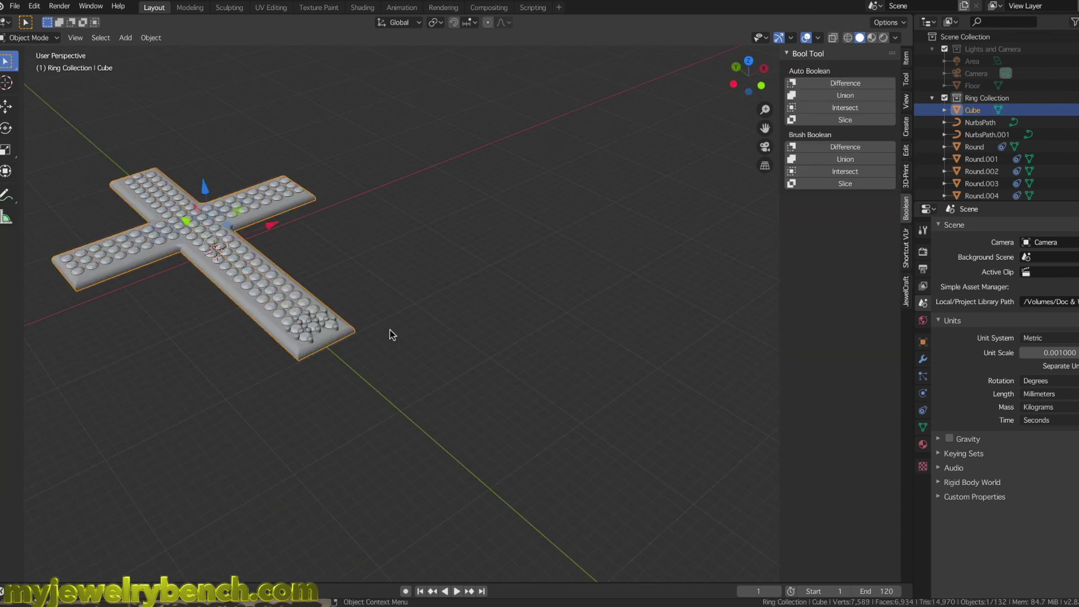
# Step: Give the cross body a new material using the PBR Metal preset Silver
pyautogui.keyDown('shift'); pyautogui.moveTo(335, 265); pyautogui.dragTo(453, 322, button='middle'); pyautogui.keyUp('shift')
pyautogui.scroll(4, 186, 243)
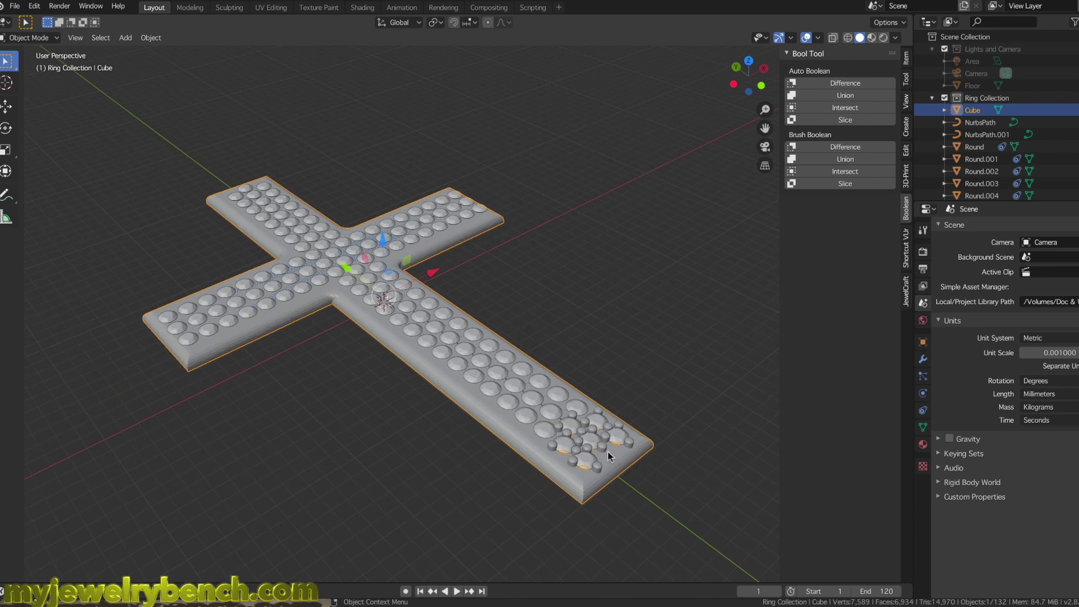
pyautogui.moveTo(496, 373); pyautogui.dragTo(549, 376, button='middle')
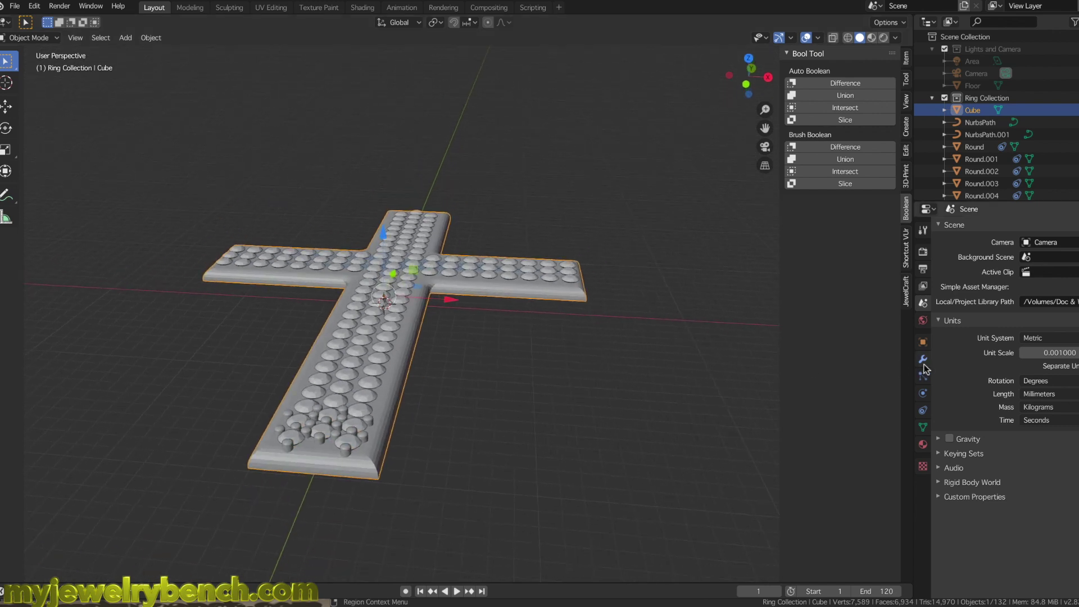
pyautogui.click(923, 444)
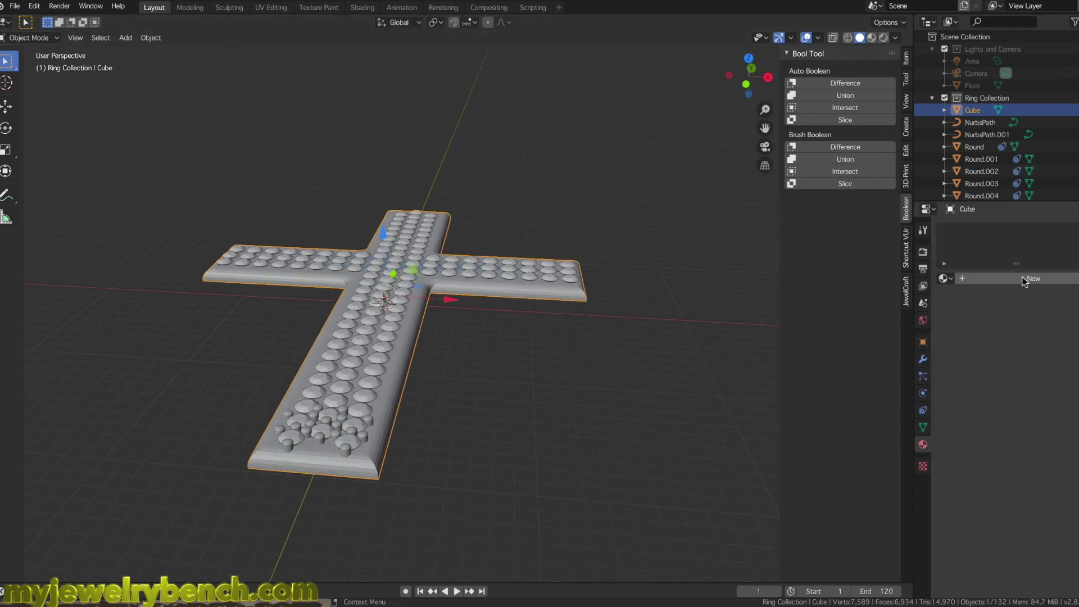
pyautogui.click(1032, 279)
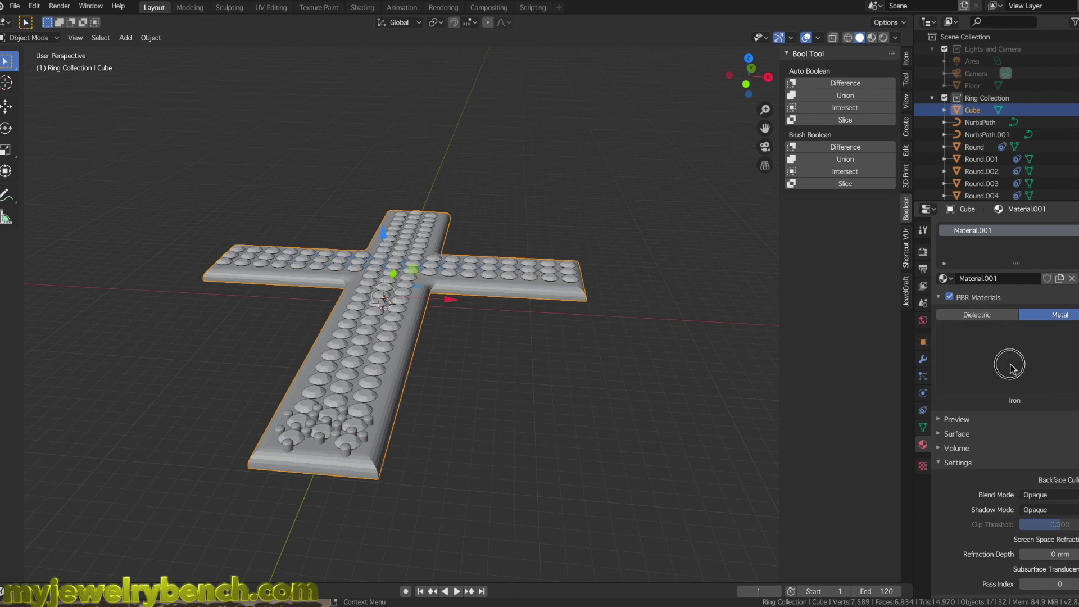
pyautogui.click(1014, 362)
pyautogui.click(688, 310)
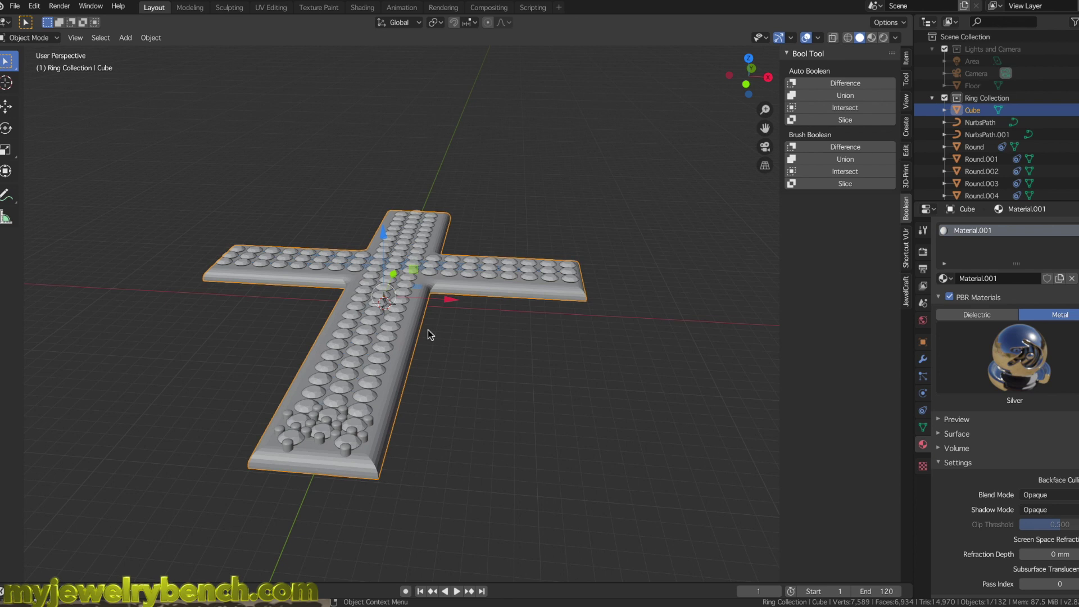
# Step: Add a mesh plane at the origin and scale it up about 69 times as a ground surface around the cross
pyautogui.hotkey('shift', 'a')
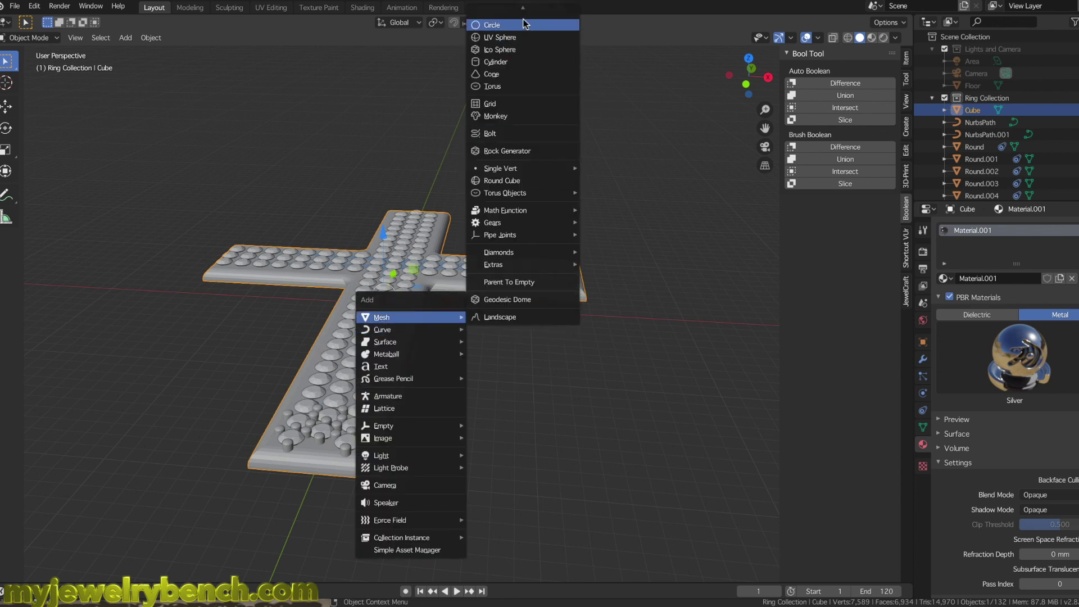
pyautogui.click(509, 11)
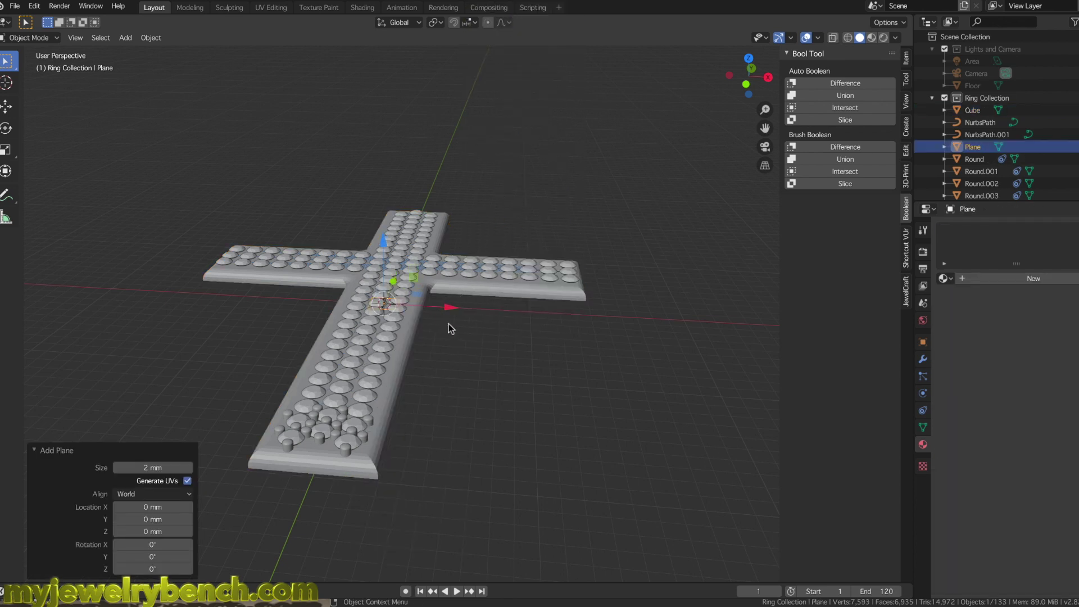
pyautogui.press('s')
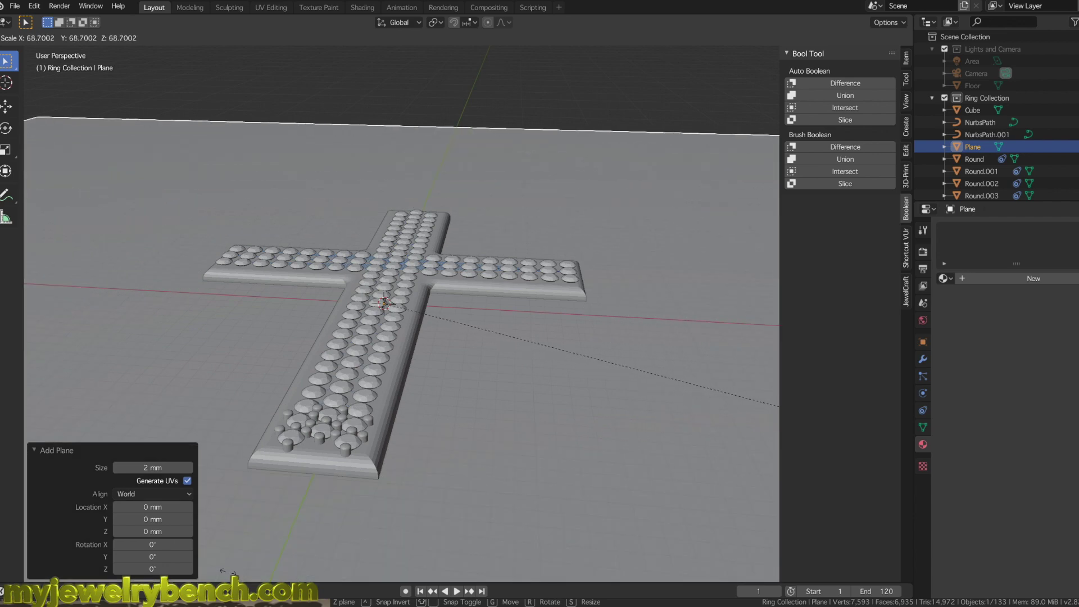
pyautogui.click(678, 528)
# Step: Examine the silver cross with its gems and prongs from several angles in material preview, and show the Simple Asset Manager options
pyautogui.scroll(-5, 349, 255)
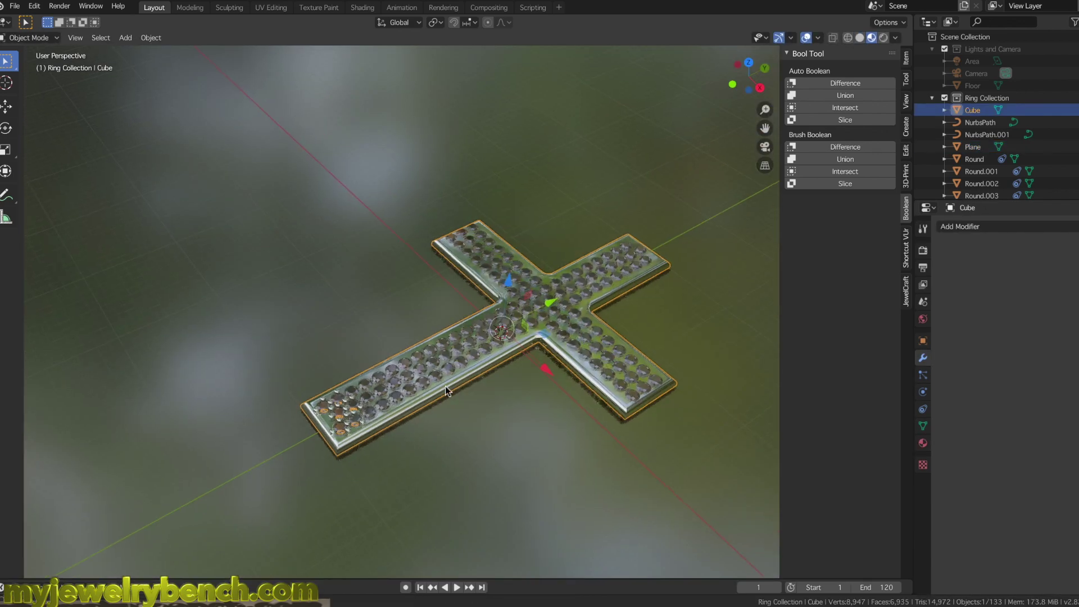
pyautogui.moveTo(445, 386)
pyautogui.mouseDown(button='middle')
pyautogui.moveTo(493, 383)
pyautogui.moveTo(500, 409)
pyautogui.moveTo(522, 424)
pyautogui.moveTo(529, 388)
pyautogui.moveTo(483, 394)
pyautogui.moveTo(471, 421)
pyautogui.mouseUp(button='middle')
pyautogui.moveTo(493, 357); pyautogui.dragTo(433, 386, button='middle')
pyautogui.moveTo(288, 388); pyautogui.dragTo(395, 388, button='middle')
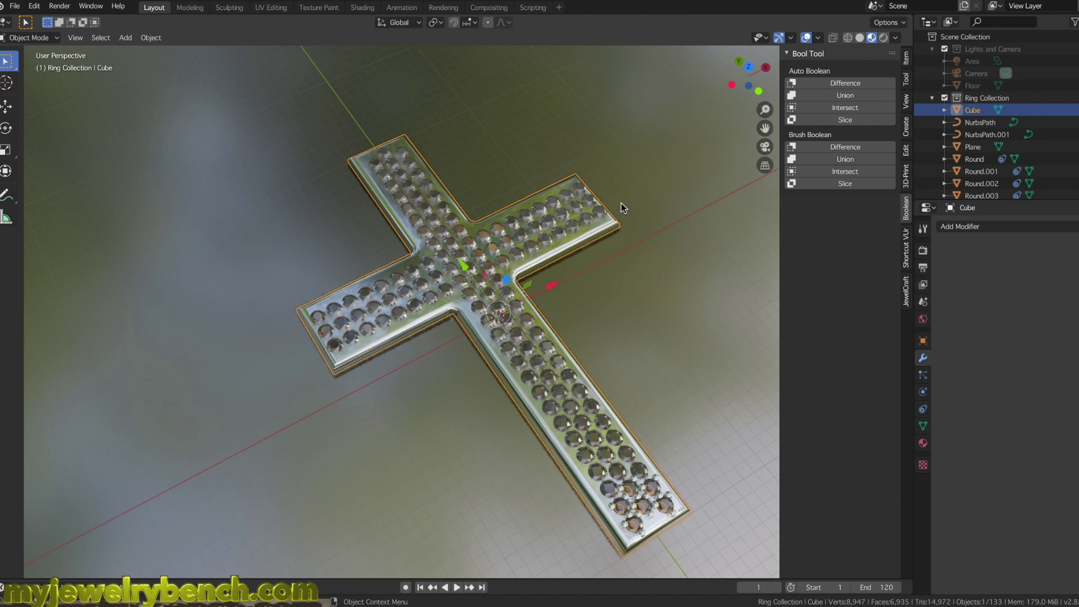
pyautogui.click(906, 80)
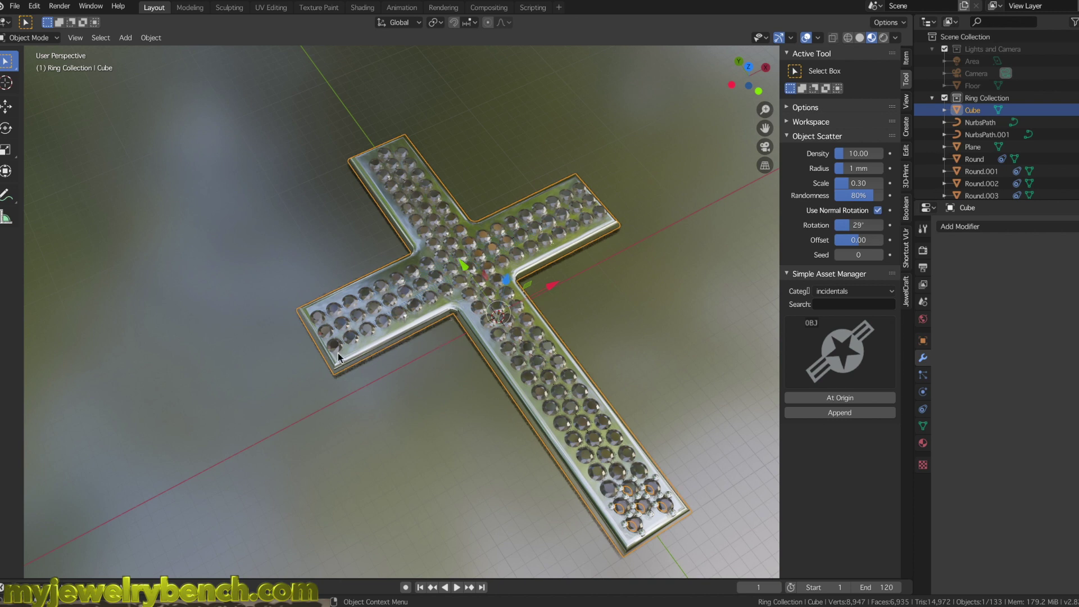
pyautogui.scroll(-3, 460, 343)
pyautogui.moveTo(414, 362); pyautogui.dragTo(514, 363, button='middle')
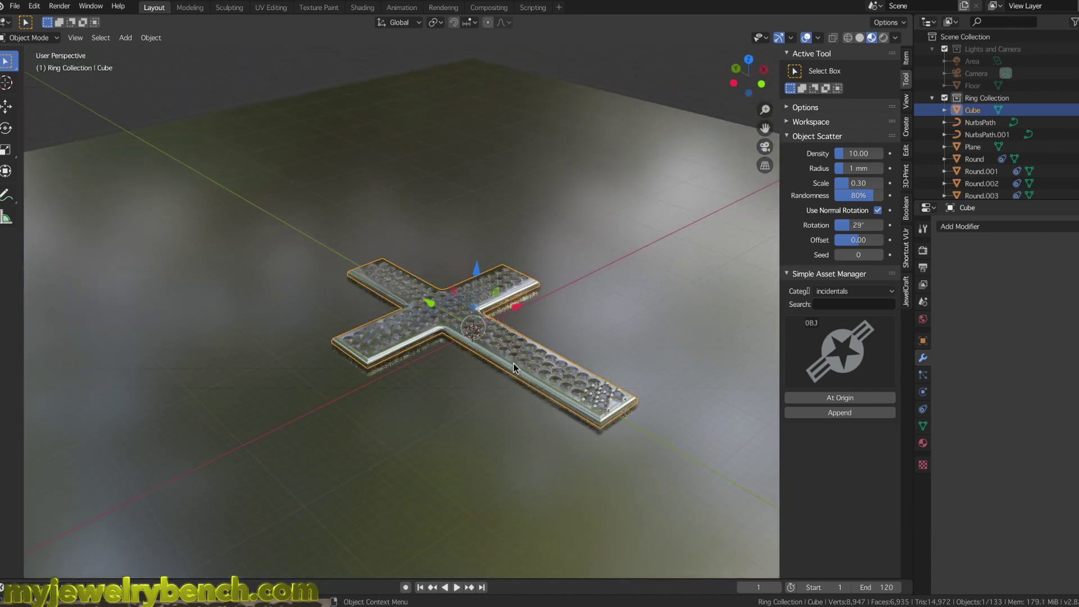
pyautogui.moveTo(473, 380); pyautogui.dragTo(461, 387, button='middle')
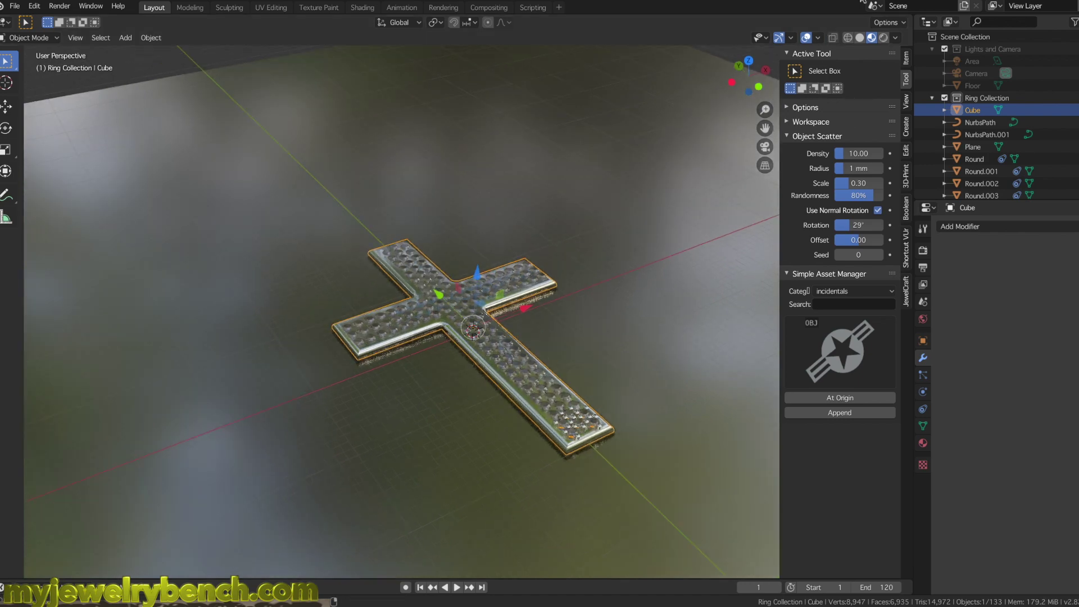
pyautogui.moveTo(546, 193); pyautogui.dragTo(520, 291, button='middle')
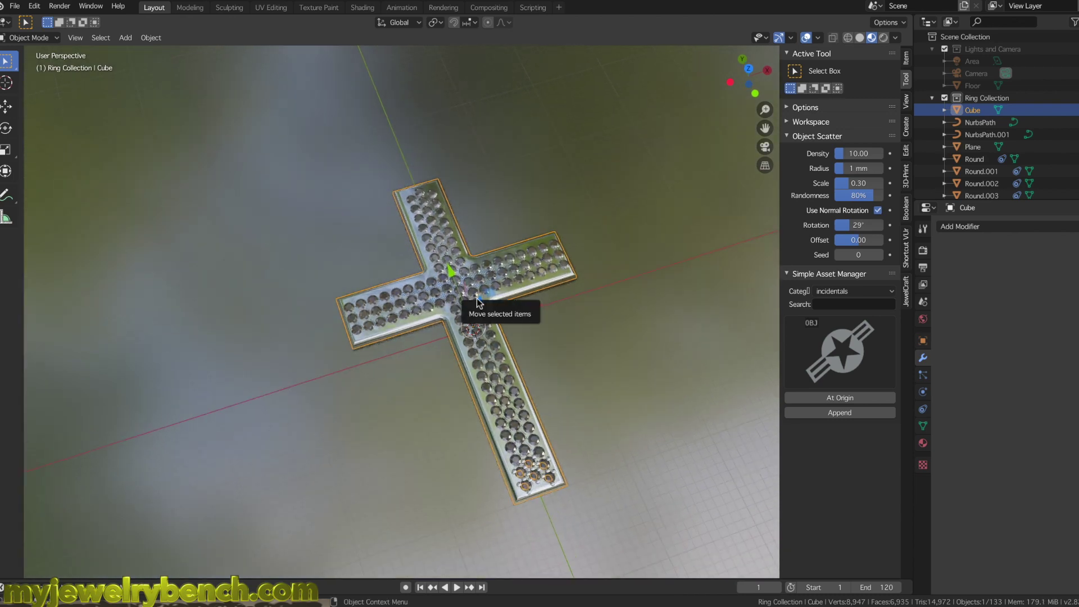